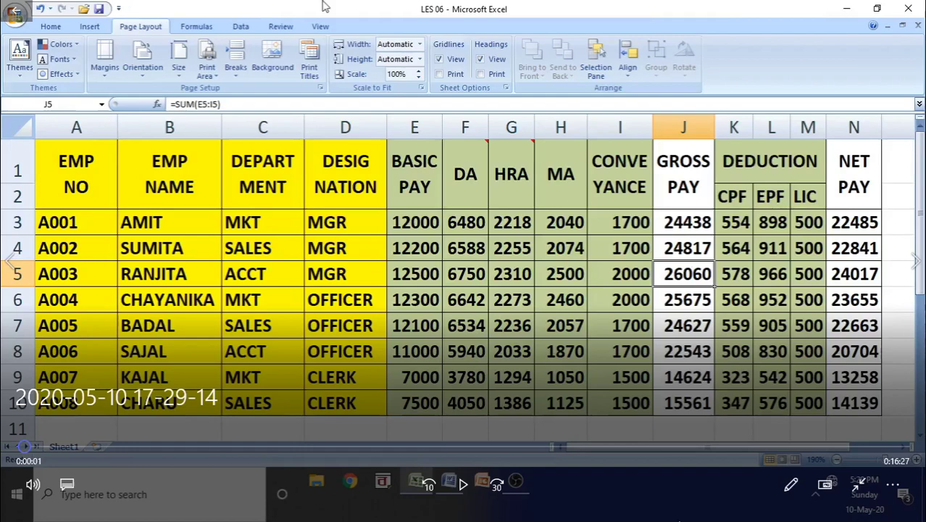
Select the salary table's heading cells and the range from the two heading rows to row 9.
left_click(99, 185)
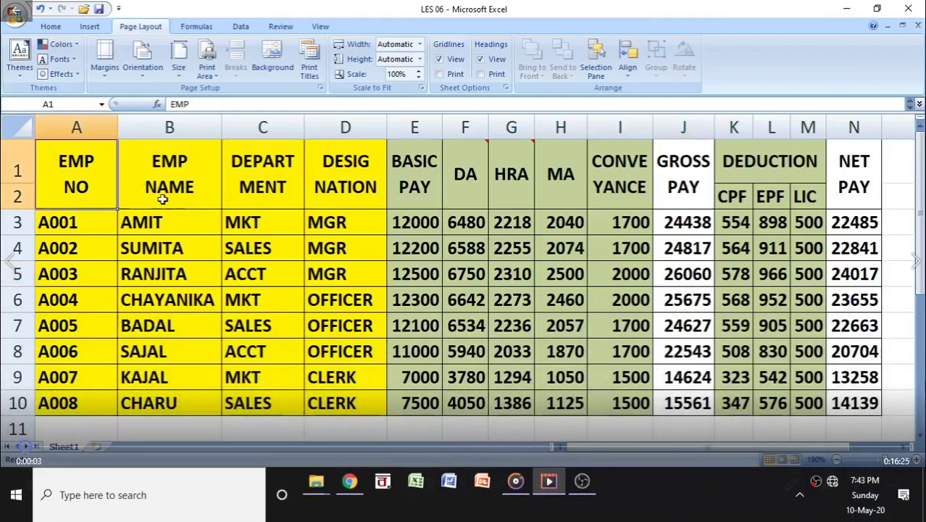
left_click(154, 190)
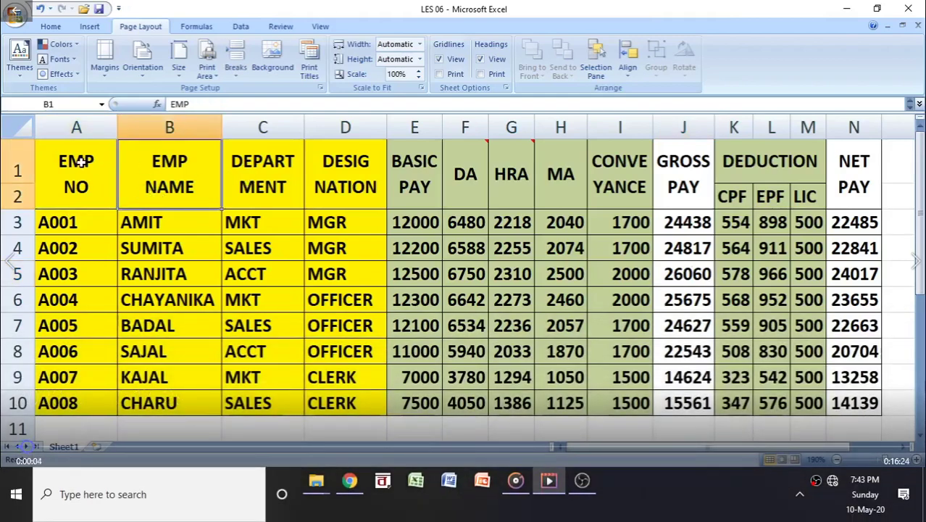
left_click_drag(81, 163, 839, 395)
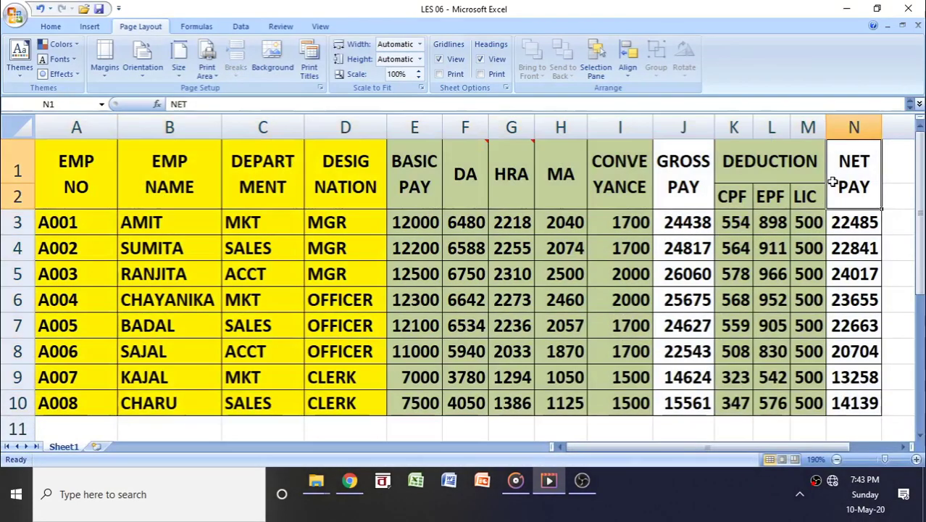
left_click(832, 183)
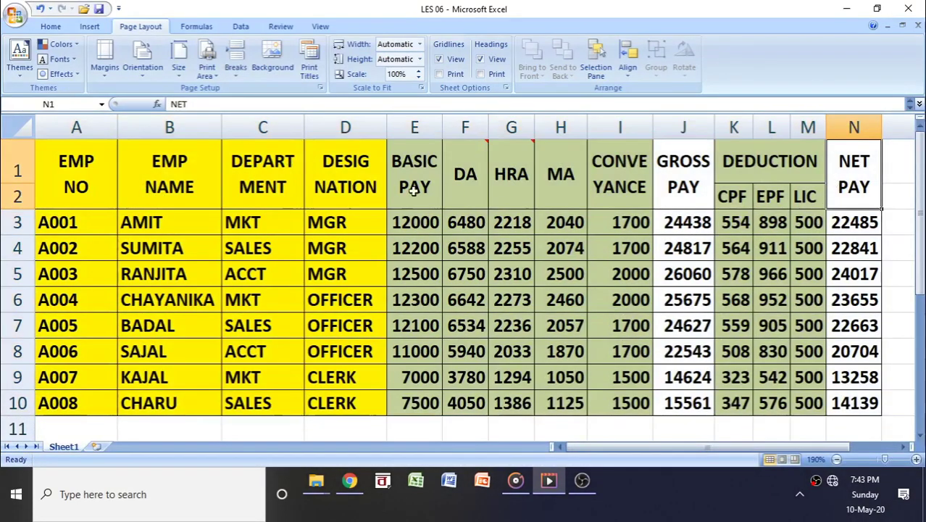
left_click(215, 219)
left_click_drag(86, 164, 852, 400)
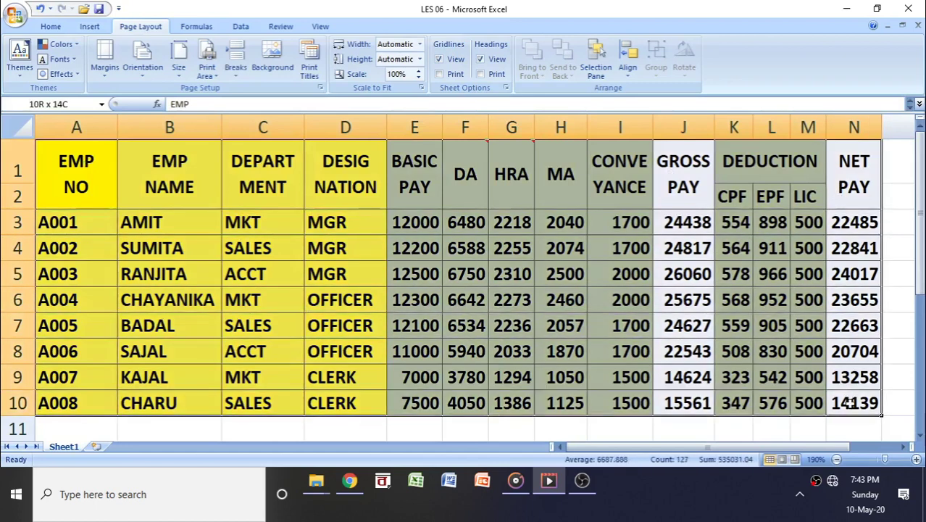
left_click(424, 173)
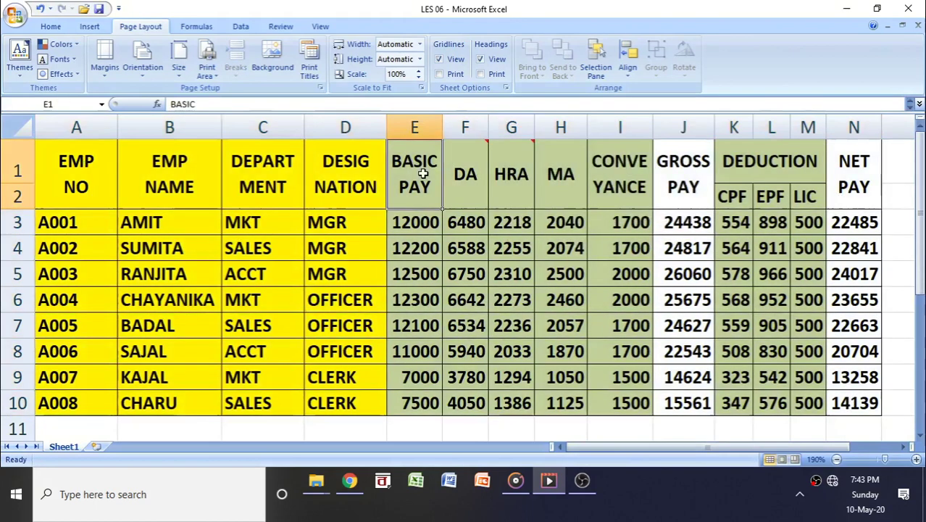
left_click(339, 172)
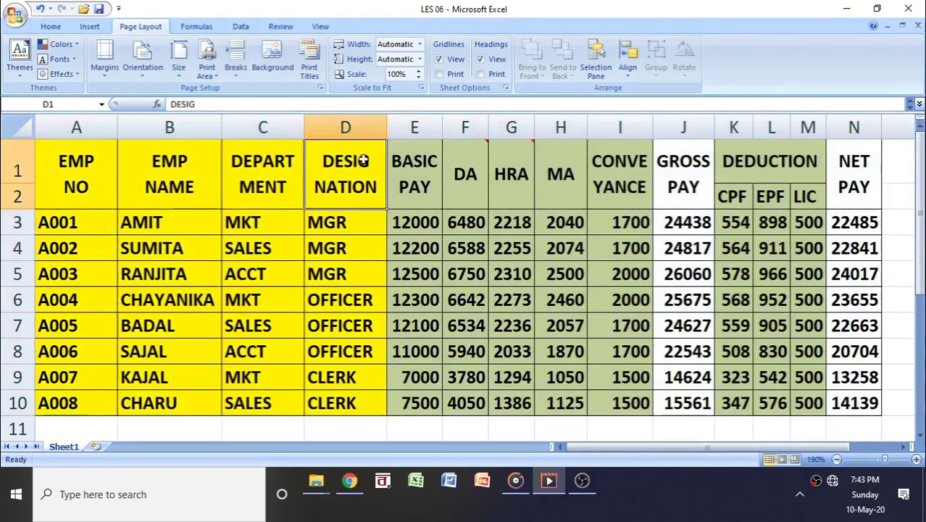
left_click(166, 201)
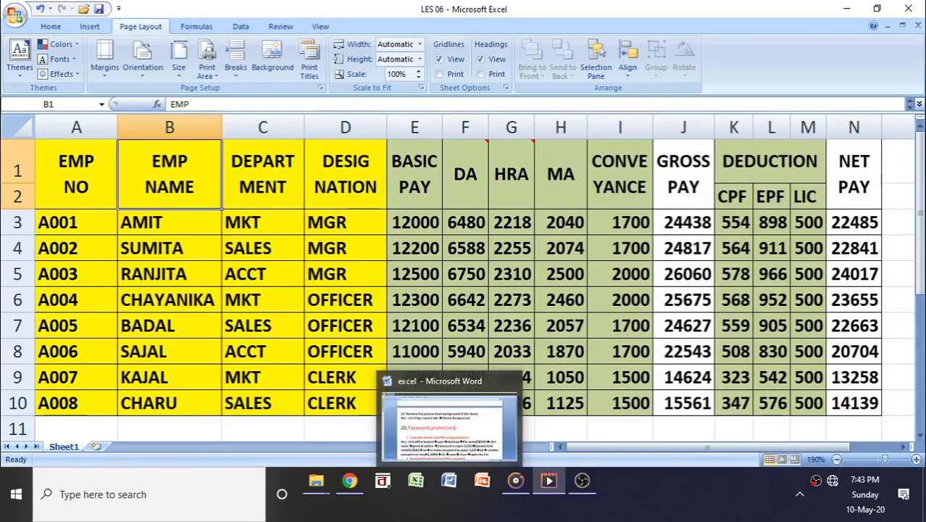
In the Word notes, select item 13's freeze-panes instruction, then return to the Excel workbook.
left_click(449, 481)
scroll(317, 259, "up", 20)
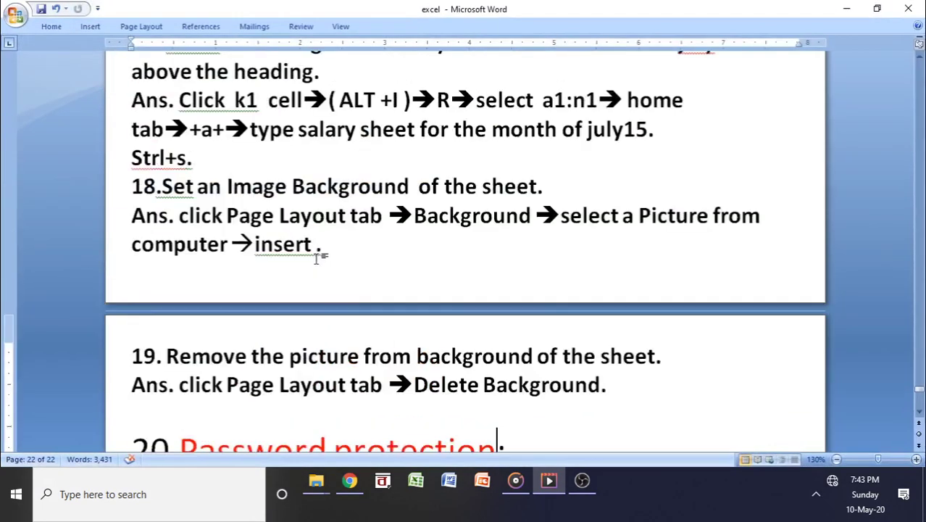
scroll(316, 259, "down", 1)
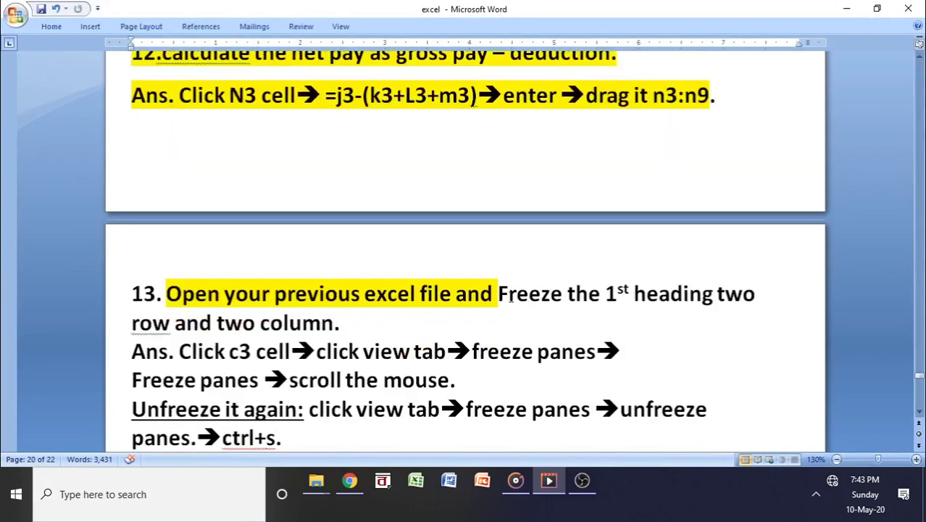
left_click_drag(495, 293, 270, 295)
left_click(271, 323)
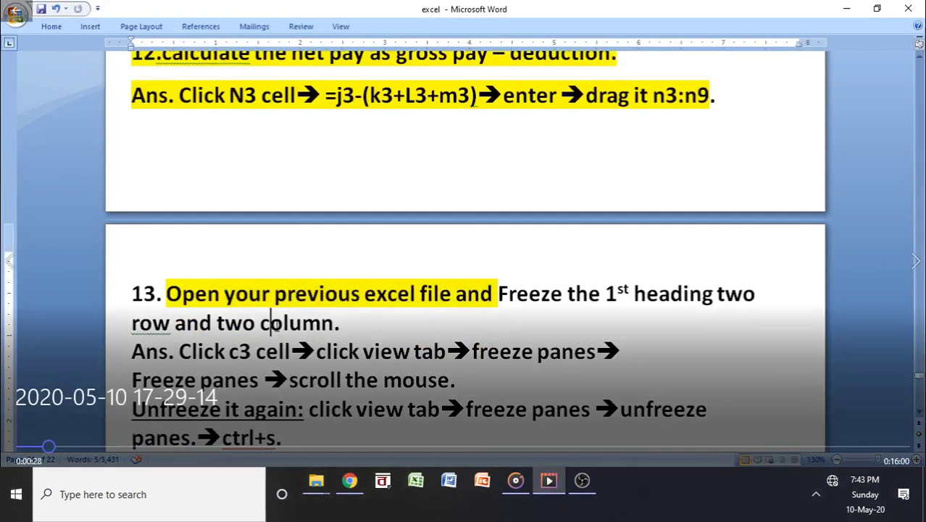
left_click_drag(341, 323, 193, 304)
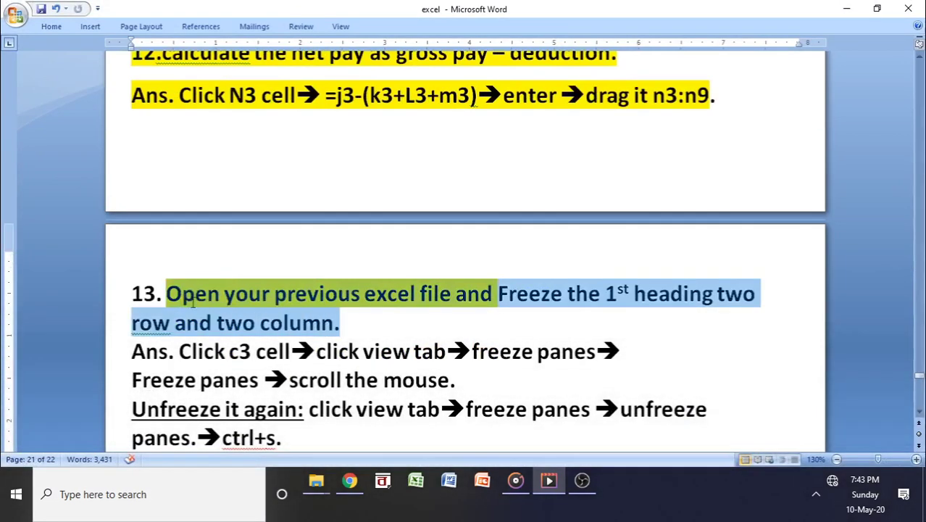
left_click(341, 323)
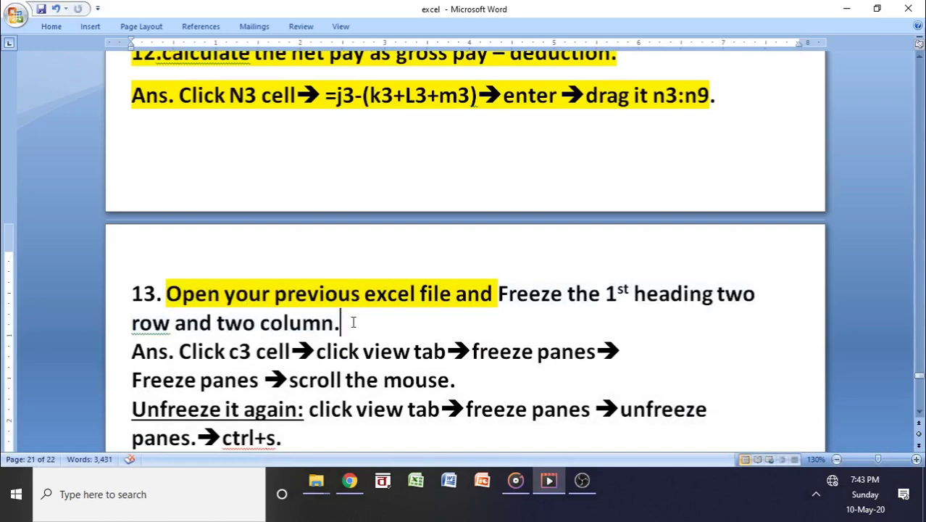
left_click_drag(341, 323, 167, 290)
scroll(256, 171, "down", 2)
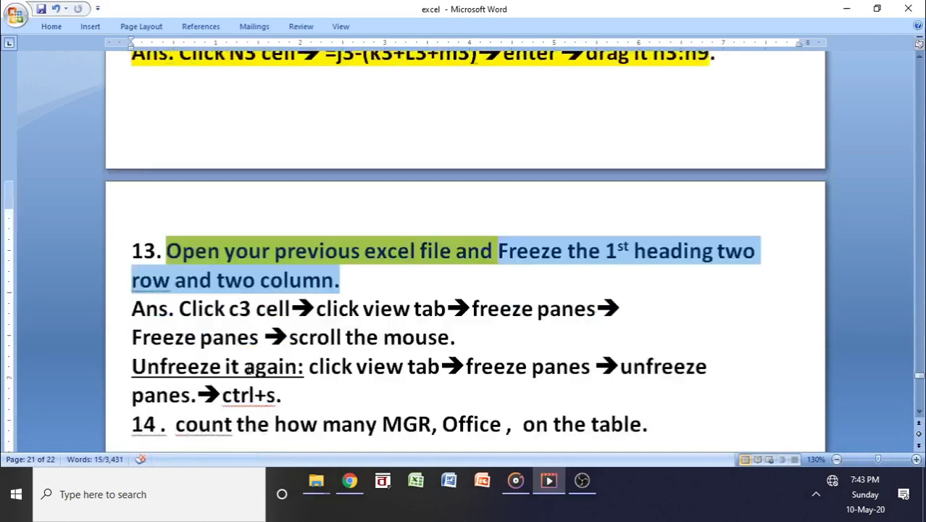
left_click(316, 237)
left_click_drag(341, 238, 203, 210)
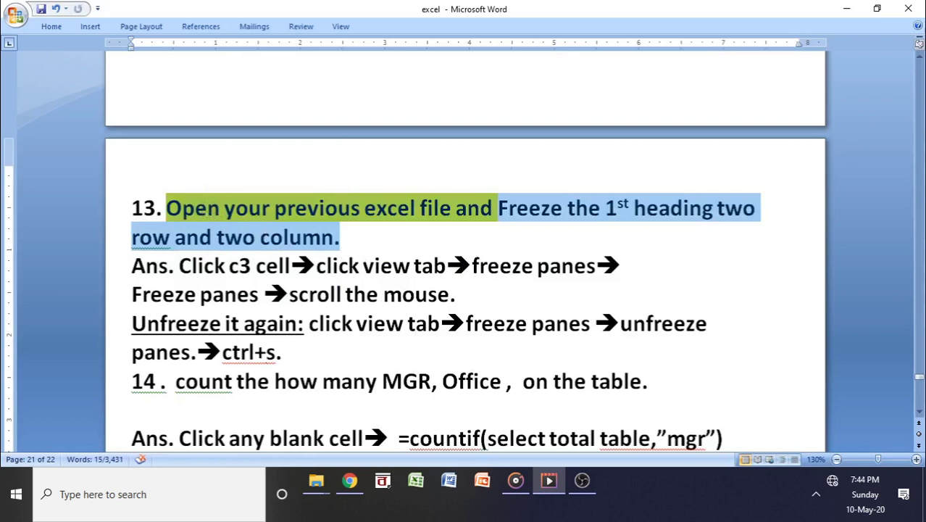
key("alt+Tab")
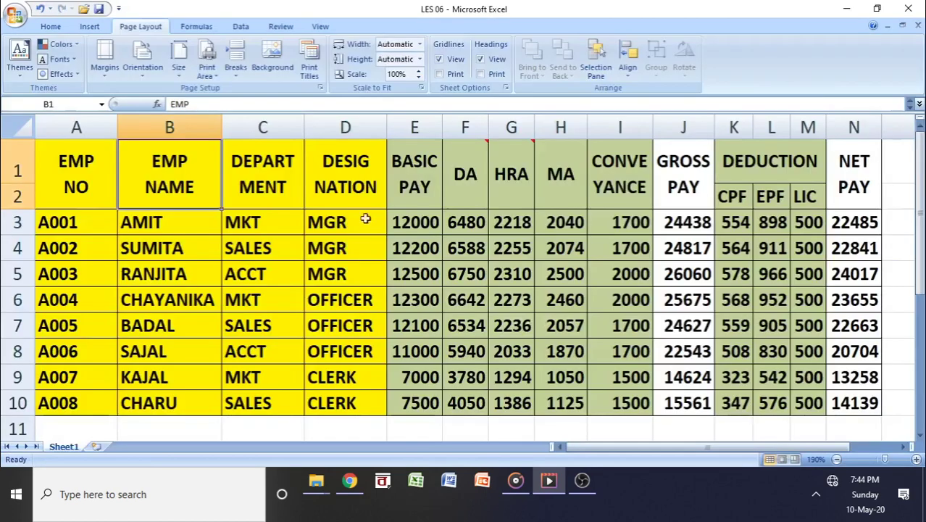
Fill the whole of row 34 with yellow.
left_click(227, 234)
scroll(227, 236, "down", 10)
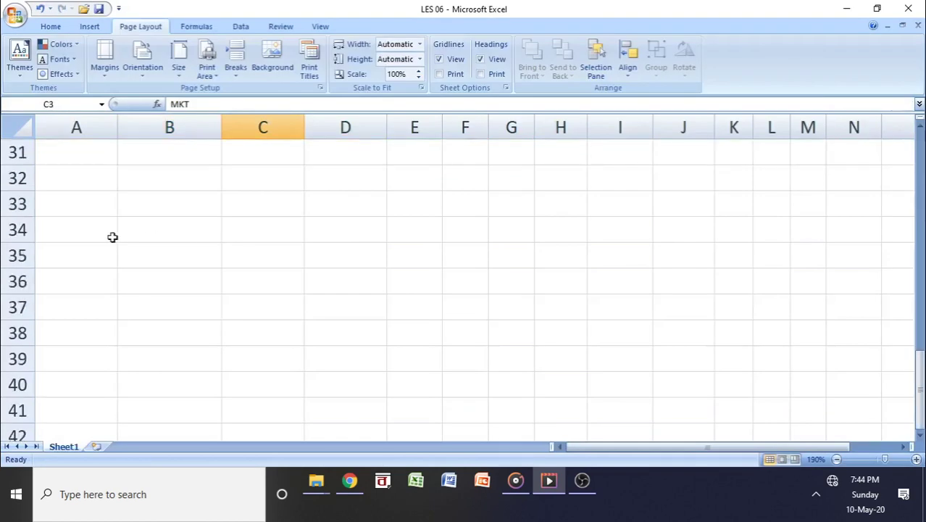
left_click(21, 234)
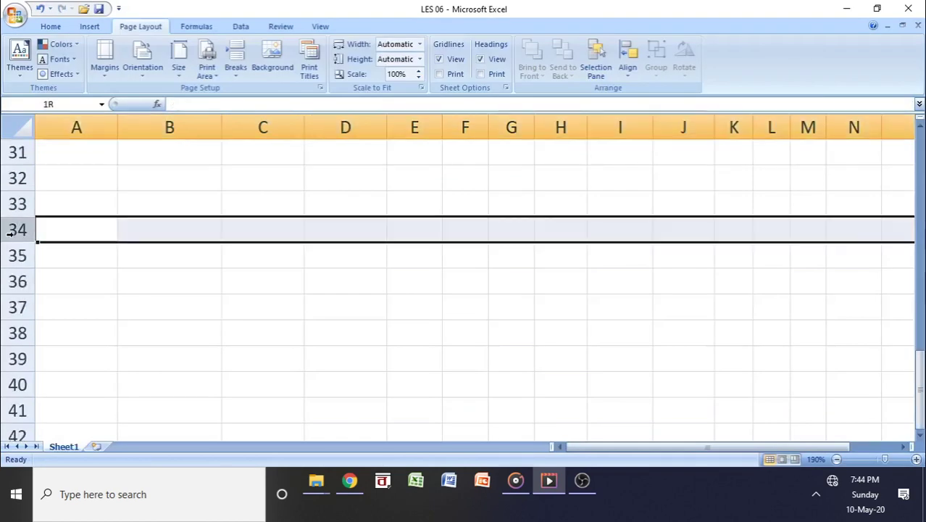
left_click(50, 27)
left_click(201, 69)
Fill cells C34 and L34 with black.
left_click(321, 230)
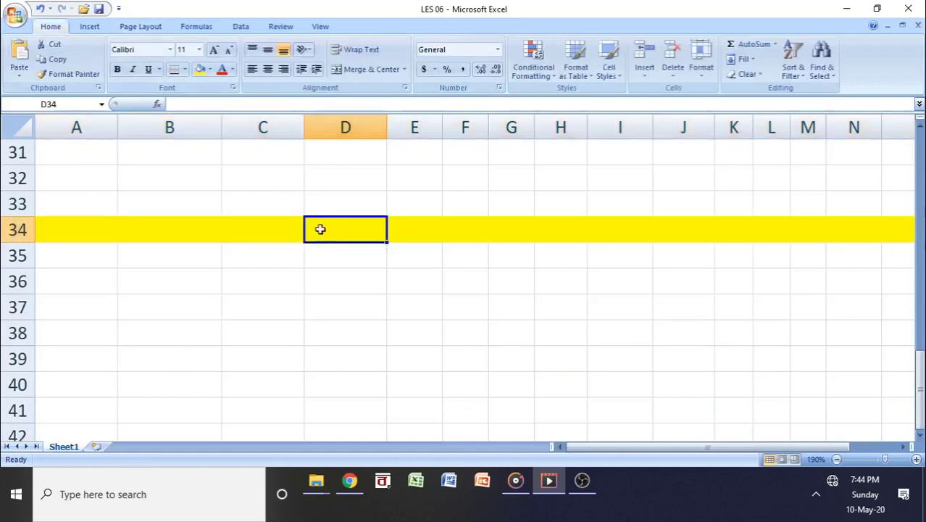
left_click(805, 227)
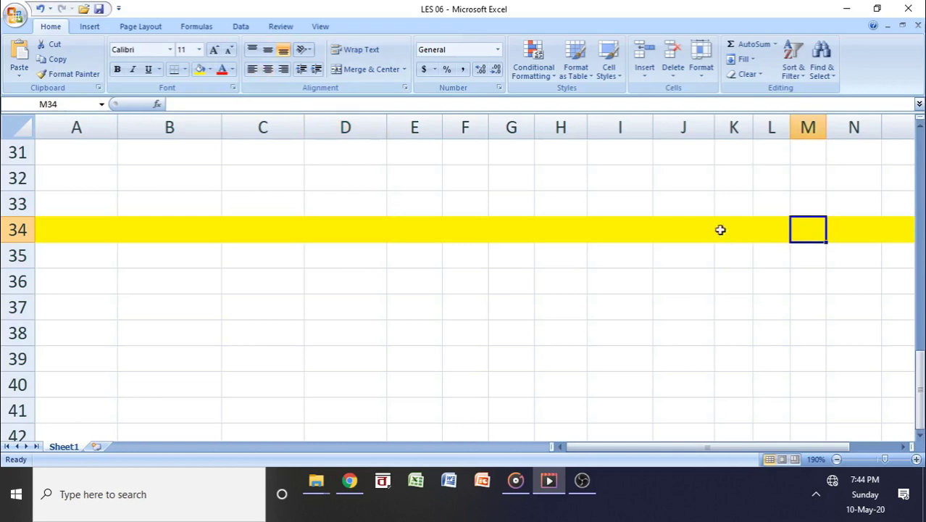
left_click(293, 230)
left_click(209, 68)
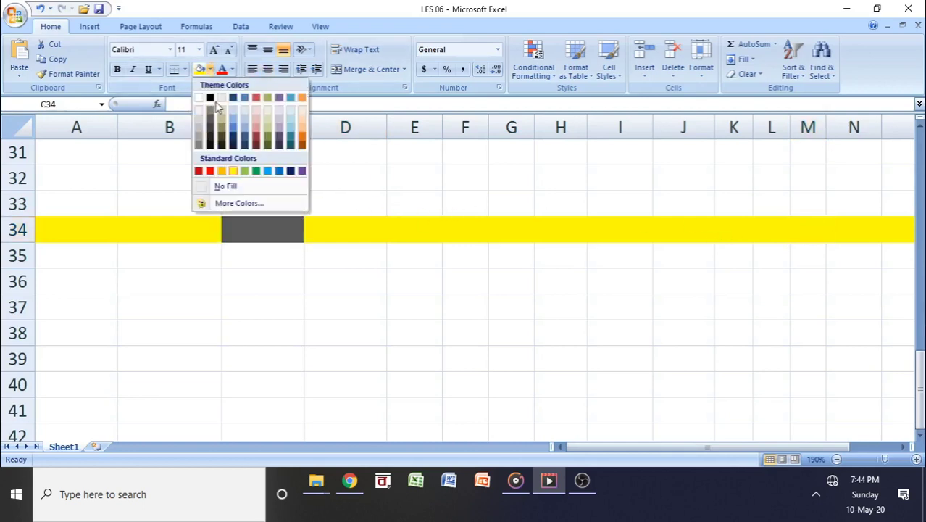
left_click(210, 98)
left_click(770, 248)
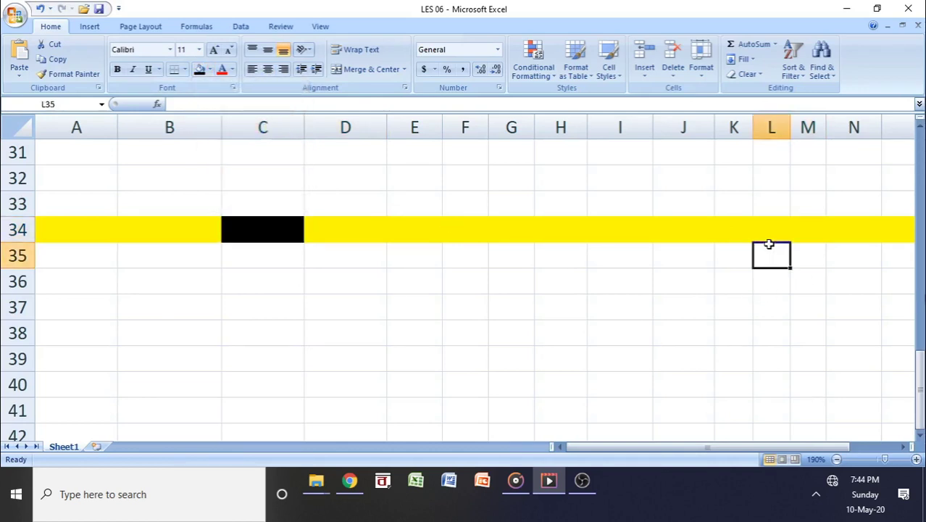
left_click(777, 230)
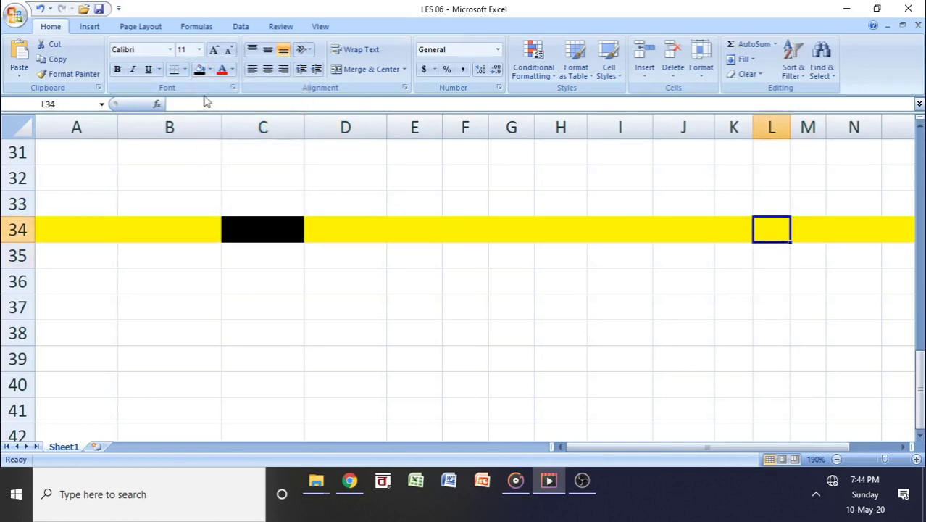
left_click(201, 73)
left_click(290, 233)
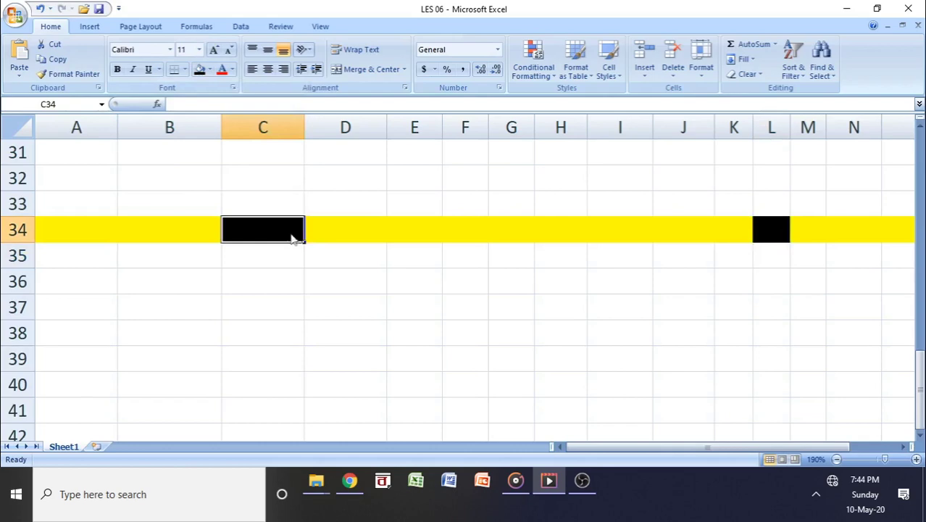
scroll(411, 246, "up", 10)
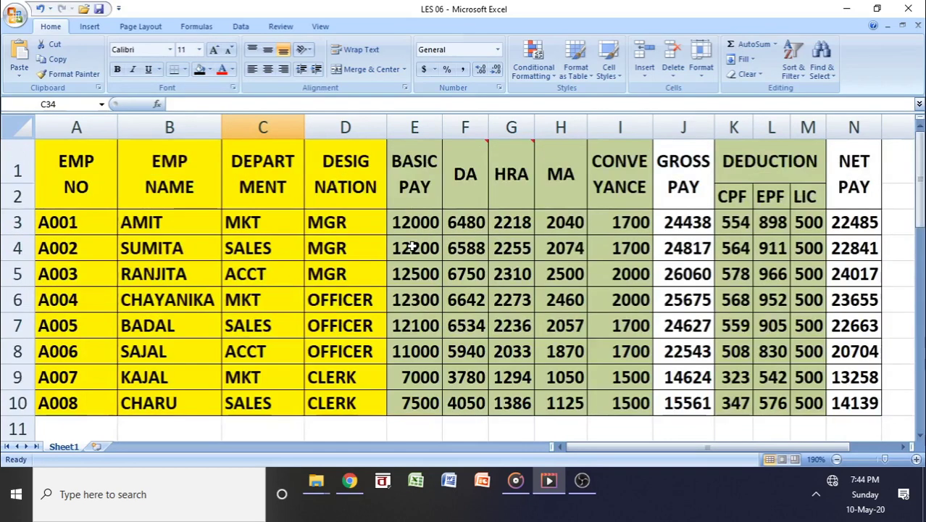
scroll(443, 225, "down", 3)
scroll(443, 225, "up", 3)
scroll(441, 223, "down", 1)
scroll(428, 229, "up", 1)
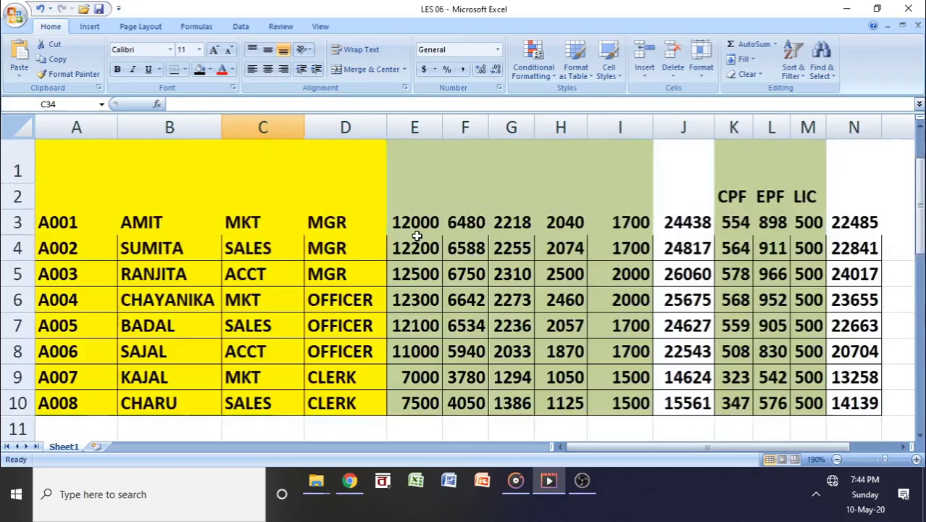
scroll(418, 237, "down", 4)
scroll(418, 237, "up", 3)
scroll(414, 233, "down", 2)
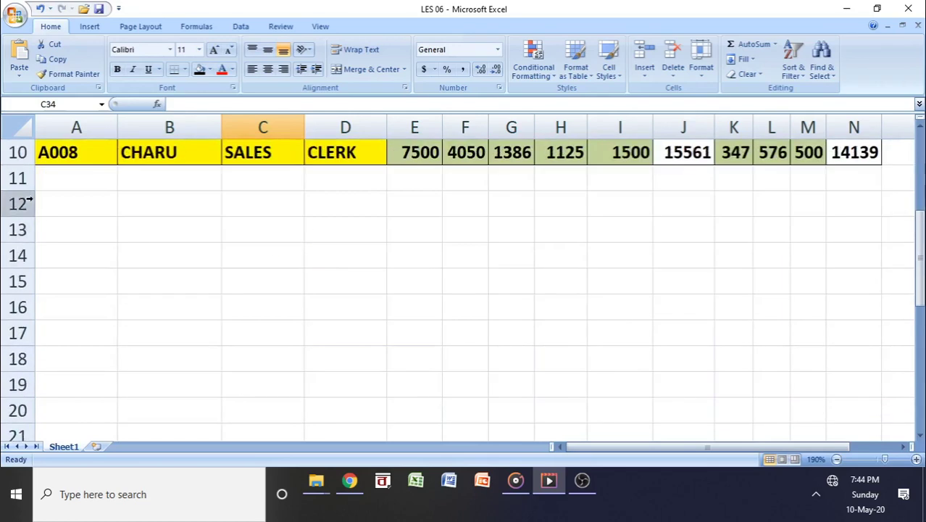
scroll(10, 178, "down", 3)
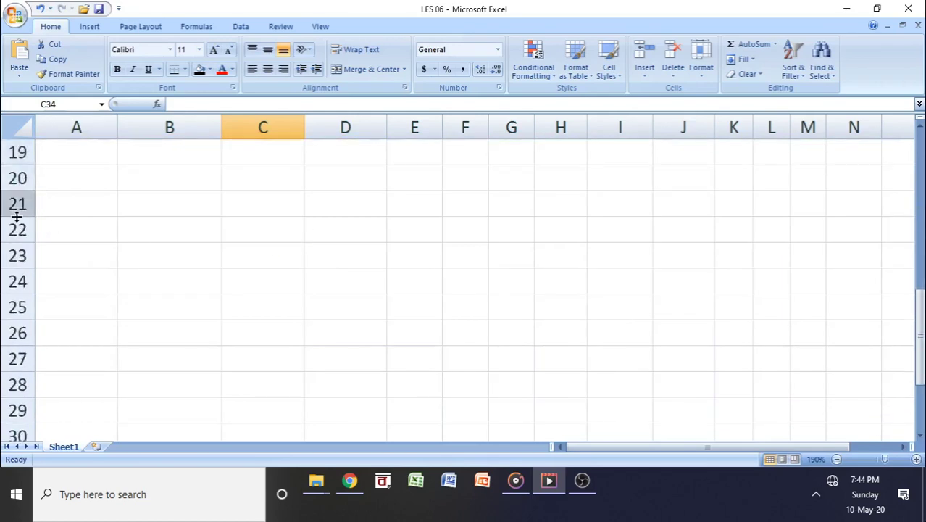
scroll(41, 158, "down", 3)
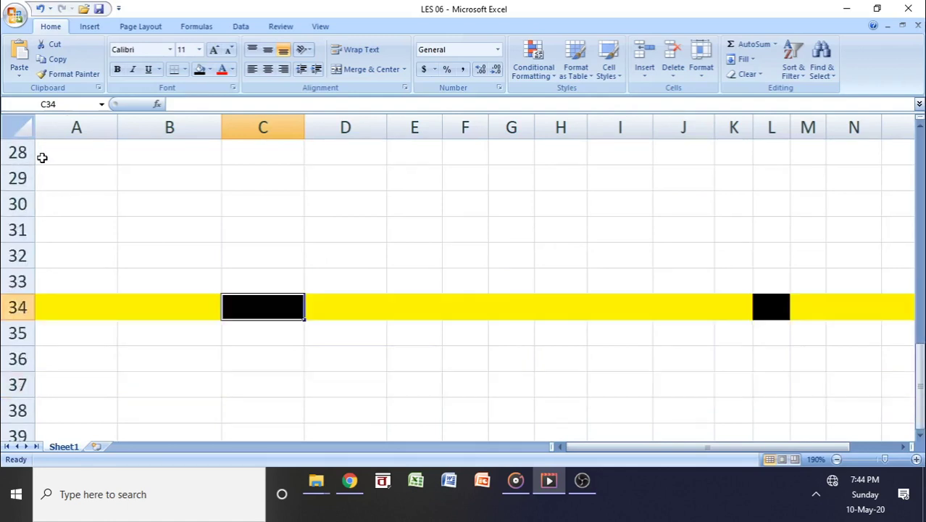
scroll(36, 166, "down", 2)
scroll(29, 178, "up", 1)
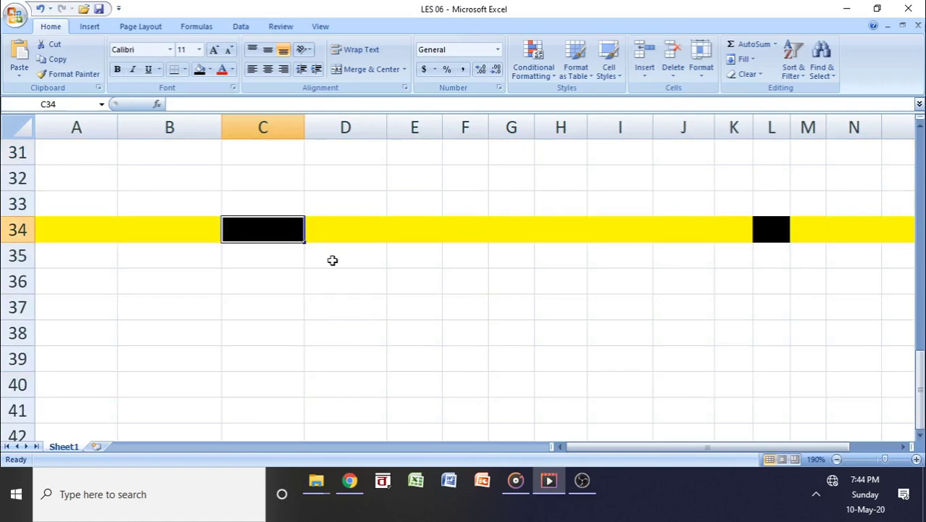
scroll(332, 260, "up", 10)
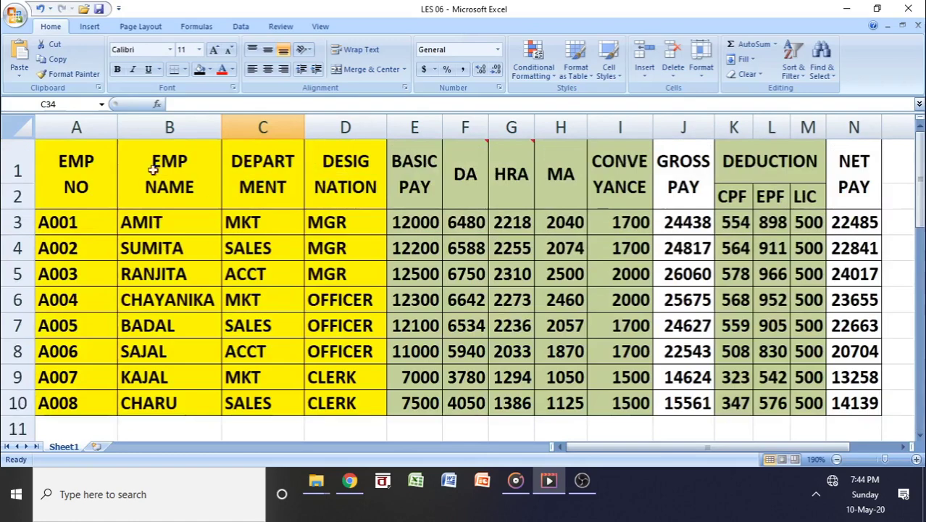
left_click(43, 161)
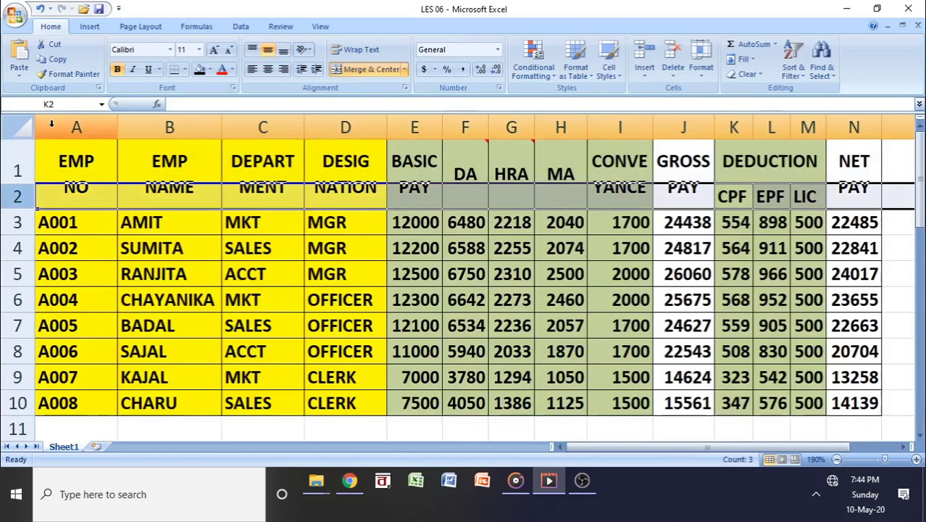
left_click(76, 127)
left_click(132, 125)
left_click(270, 221)
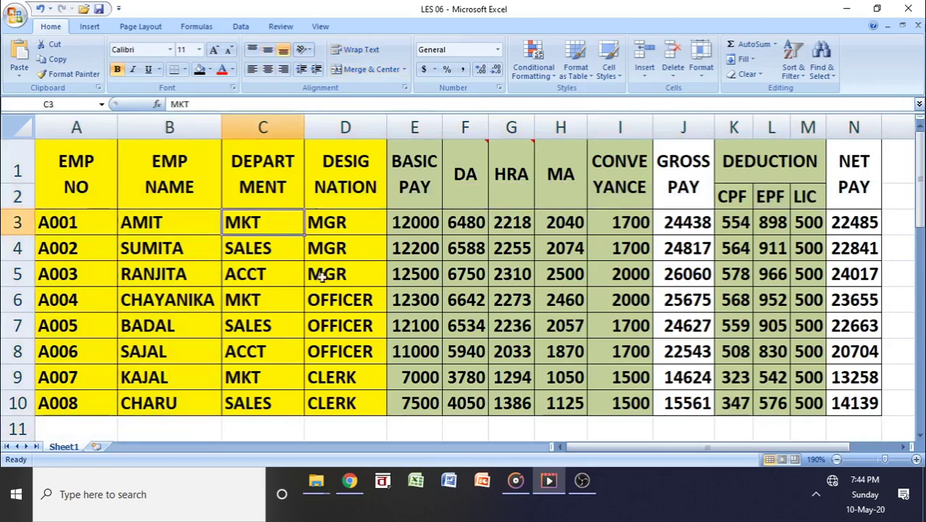
left_click(449, 481)
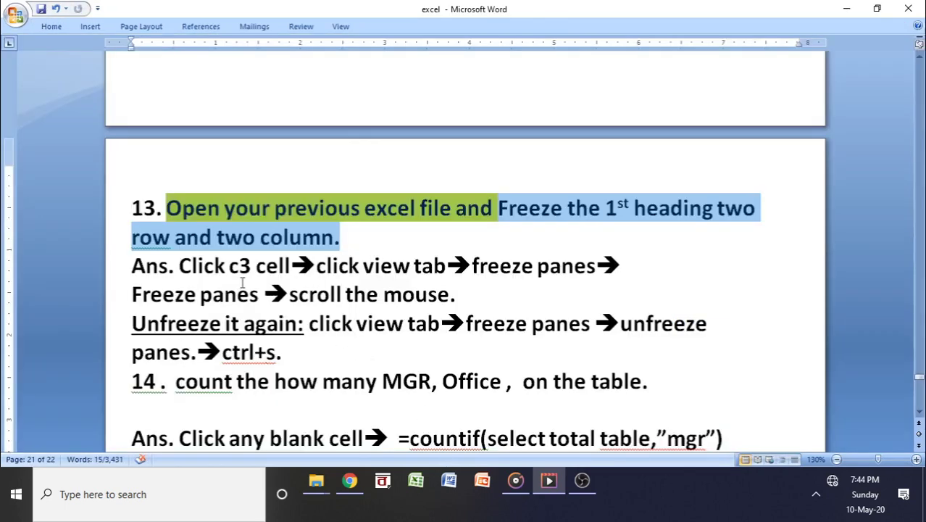
left_click(253, 268)
double_click(239, 266)
left_click(432, 266)
double_click(430, 266)
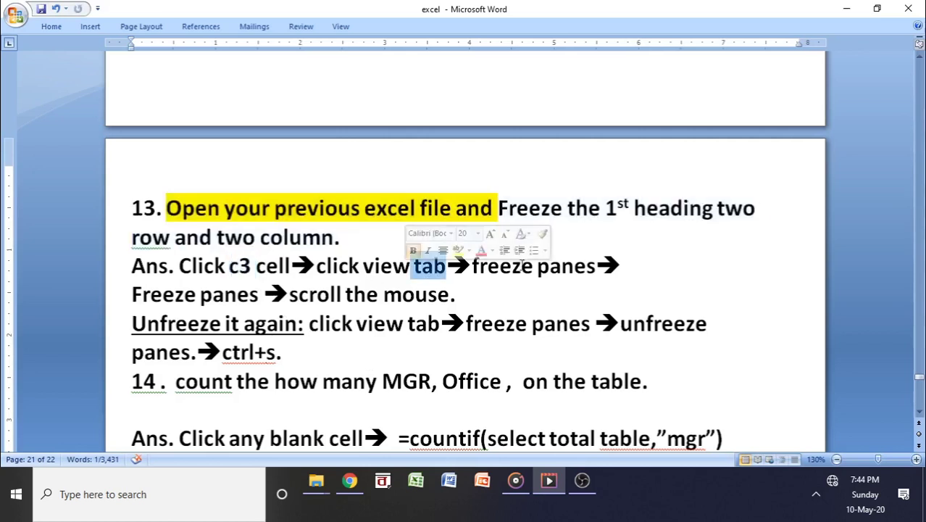
left_click_drag(522, 266, 513, 266)
left_click(224, 293)
double_click(225, 293)
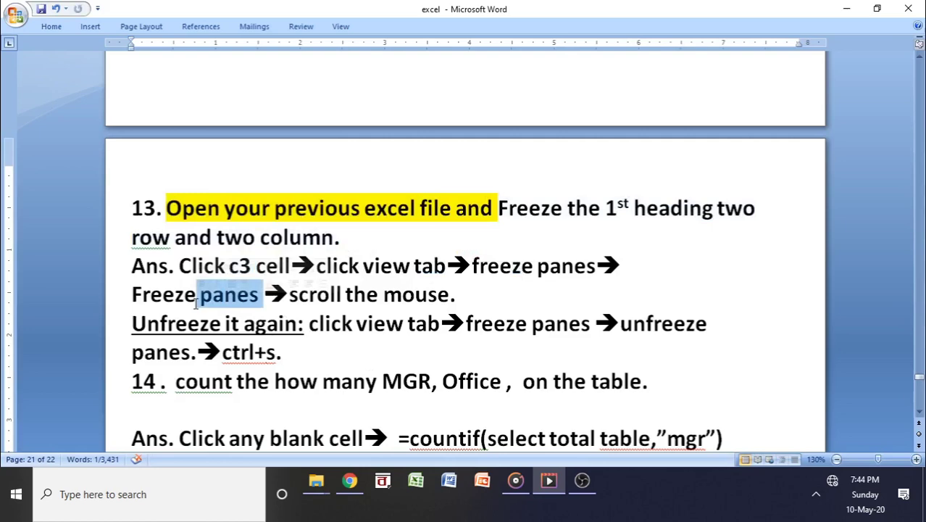
key("alt+Tab")
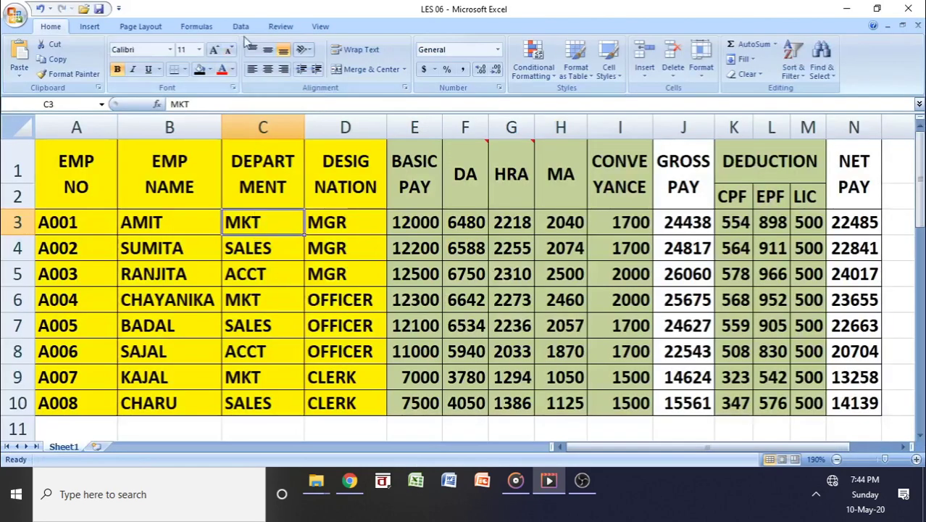
Freeze heading rows 1–2 and columns A–B using Freeze Panes from cell C3.
left_click(323, 27)
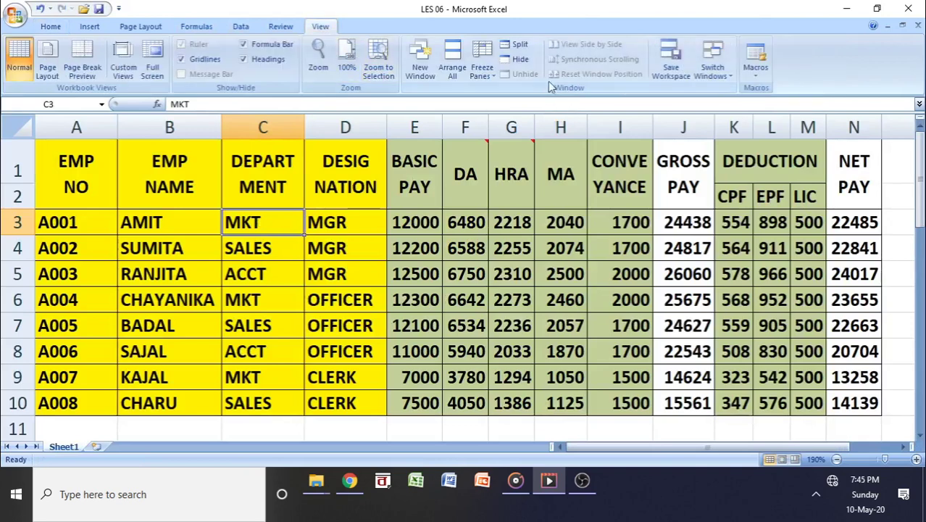
left_click(482, 71)
left_click(537, 109)
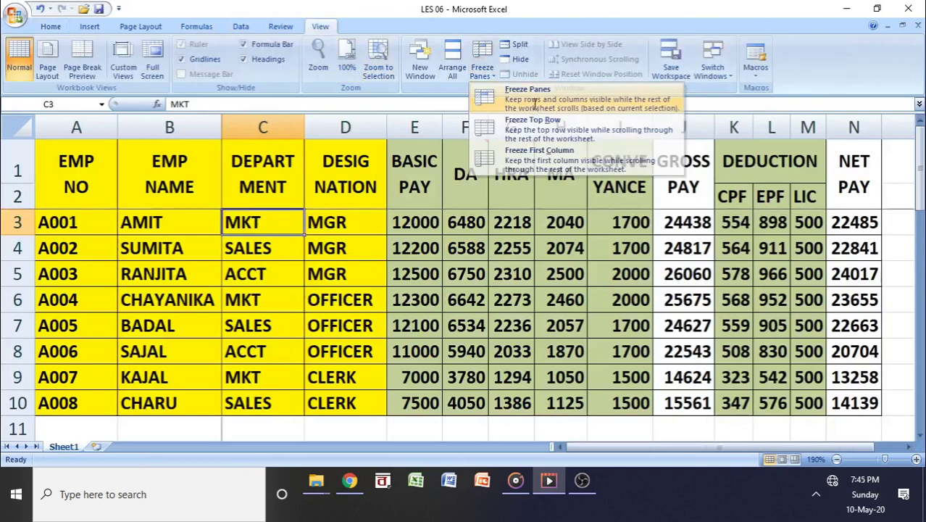
scroll(540, 226, "down", 3)
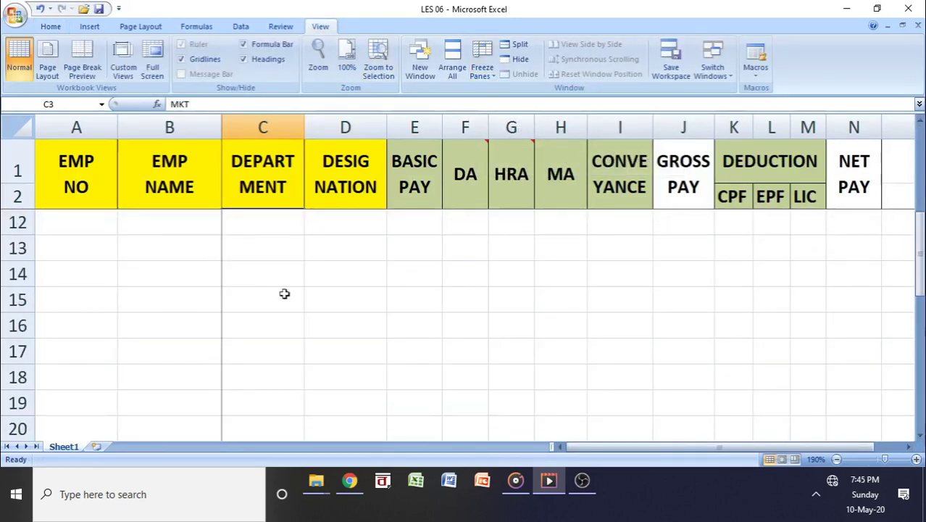
scroll(919, 393, "up", 3)
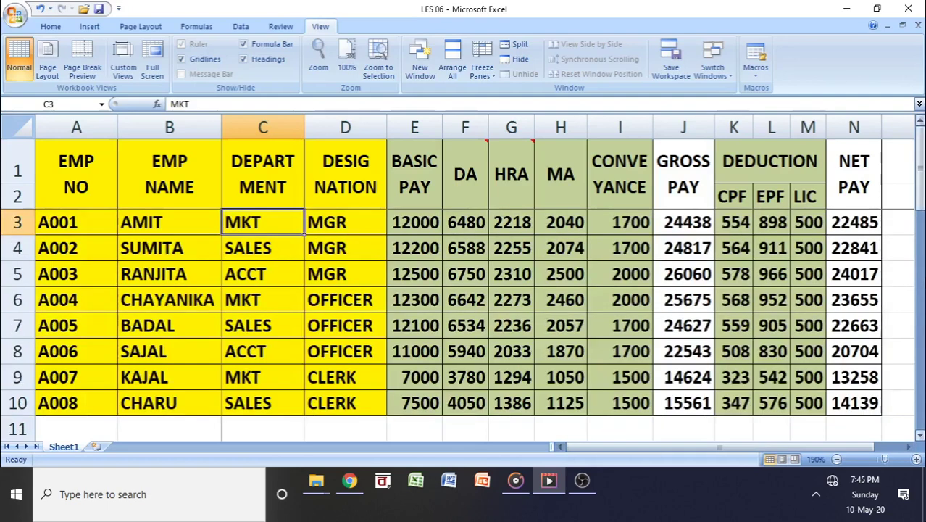
Scroll up and down the sheet, selecting cells, to confirm the two heading rows stay fixed.
left_click(891, 216)
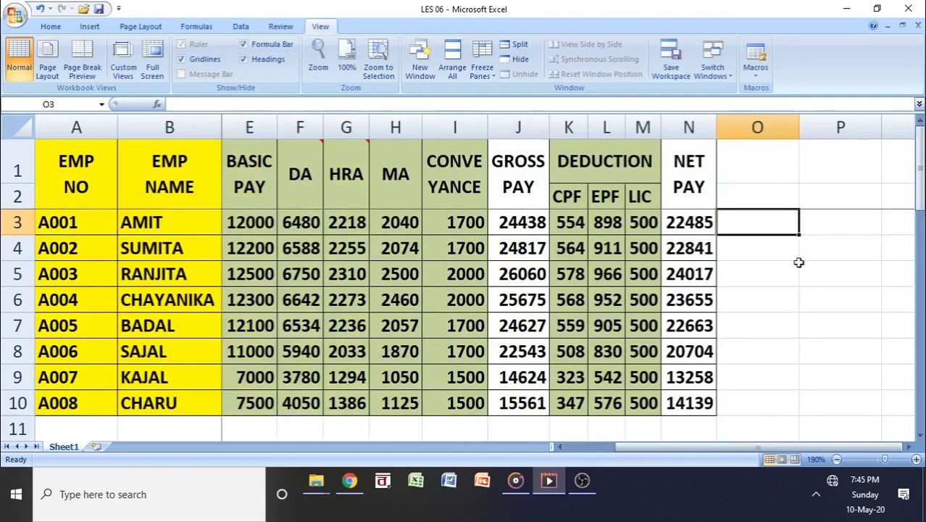
left_click(765, 265)
left_click_drag(765, 265, 190, 285)
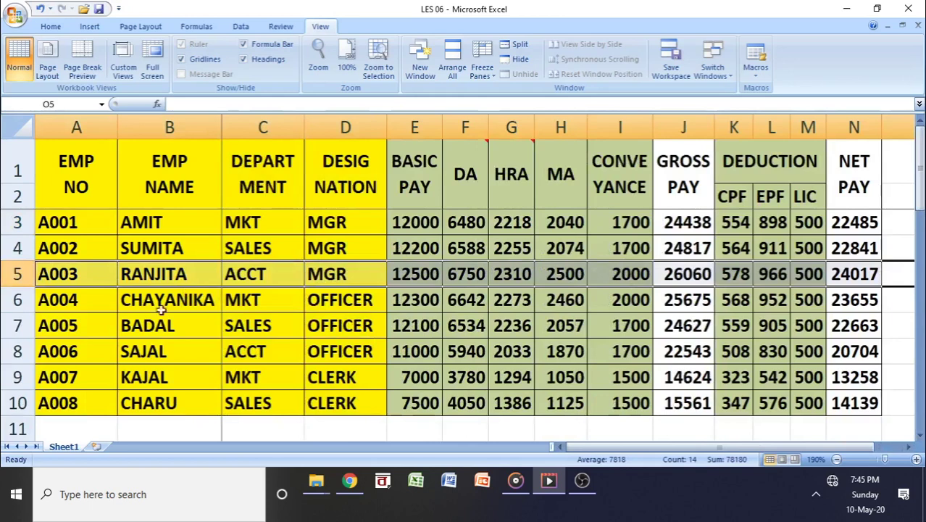
left_click(266, 354)
scroll(271, 348, "down", 10)
scroll(274, 330, "up", 1)
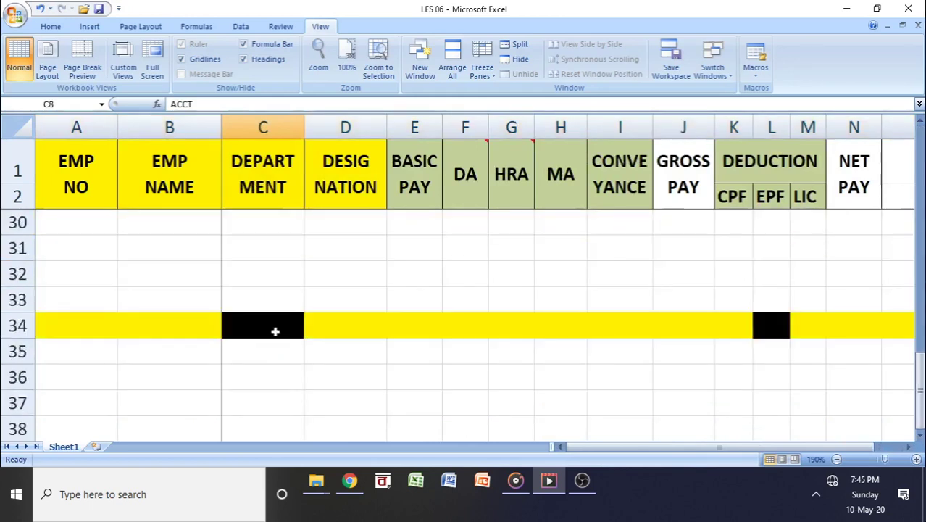
left_click(262, 351)
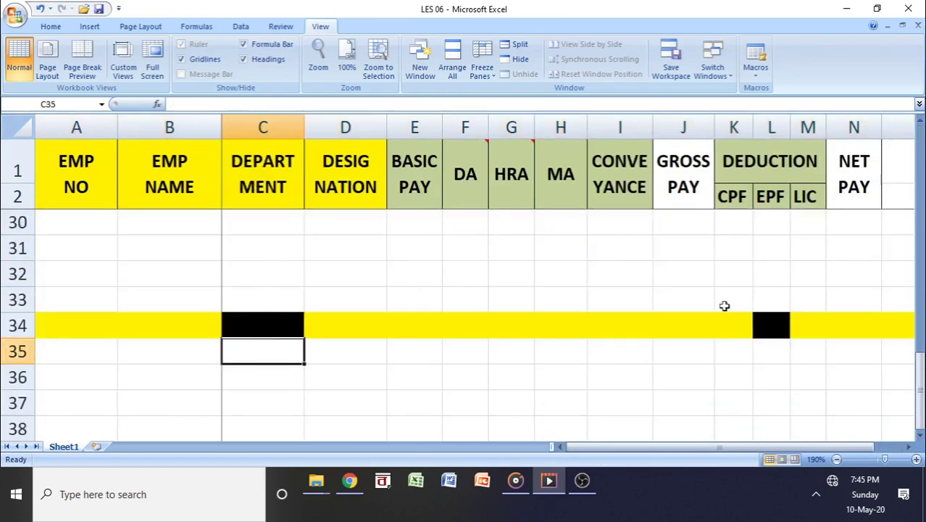
left_click(810, 323)
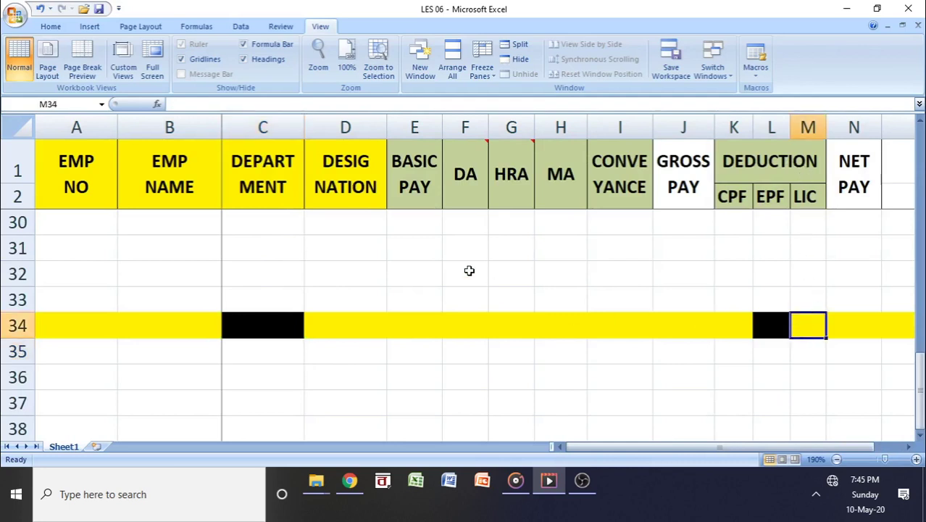
scroll(87, 251, "up", 3)
scroll(102, 272, "down", 4)
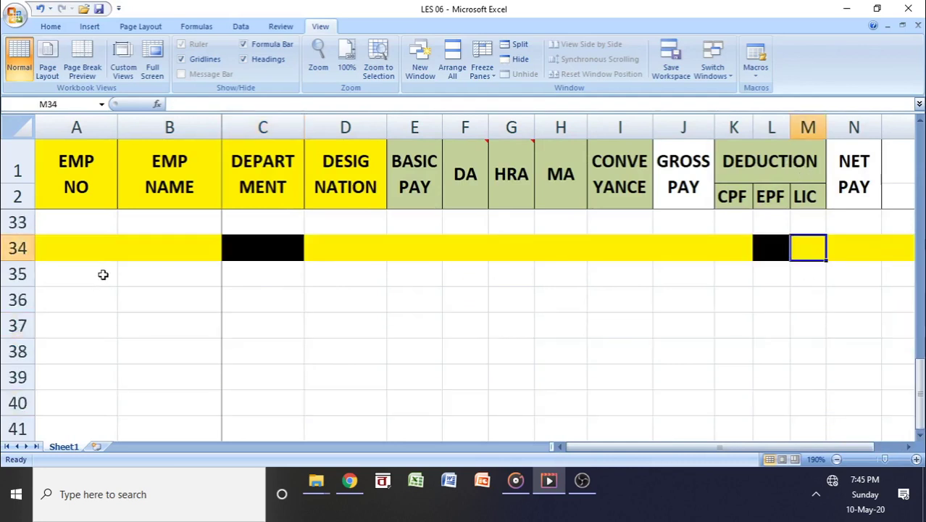
scroll(102, 272, "up", 1)
left_click(52, 223)
scroll(250, 331, "up", 3)
scroll(254, 327, "down", 1)
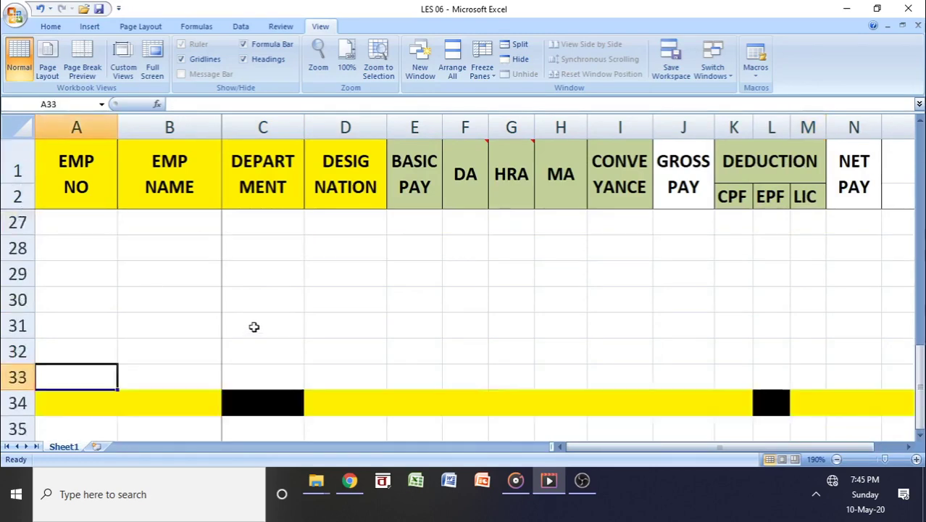
scroll(254, 327, "up", 8)
scroll(271, 319, "down", 2)
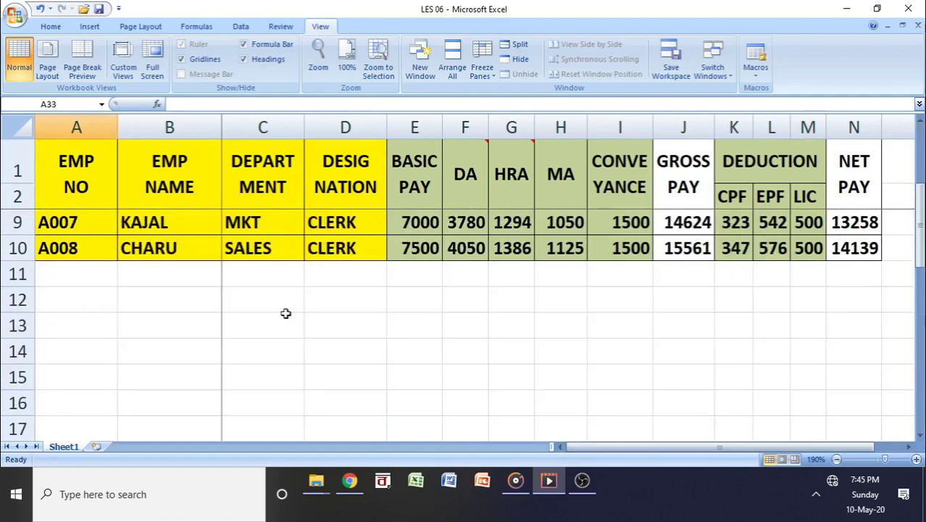
scroll(292, 301, "up", 2)
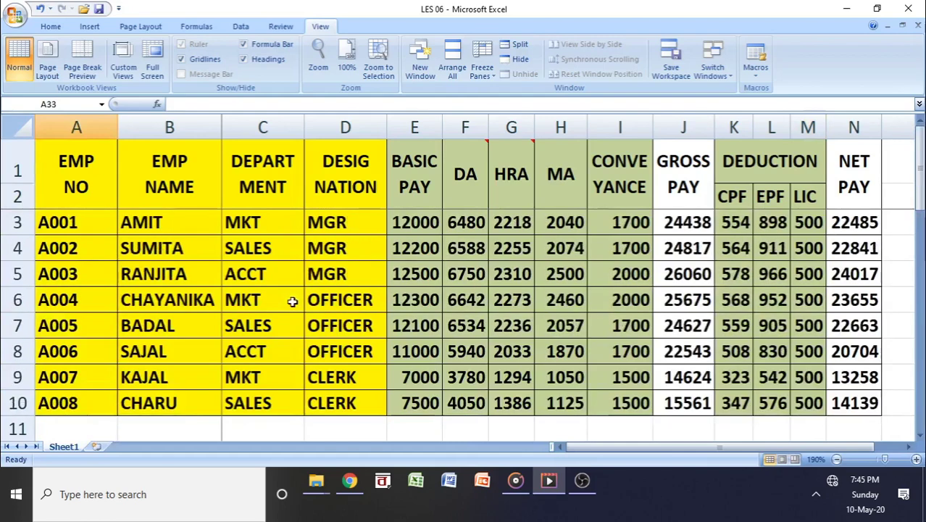
scroll(292, 302, "down", 1)
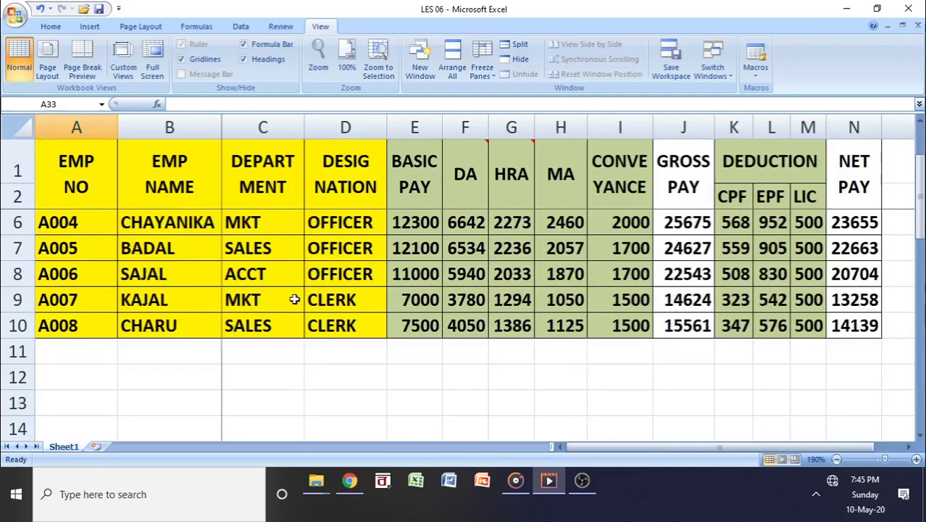
scroll(295, 300, "down", 2)
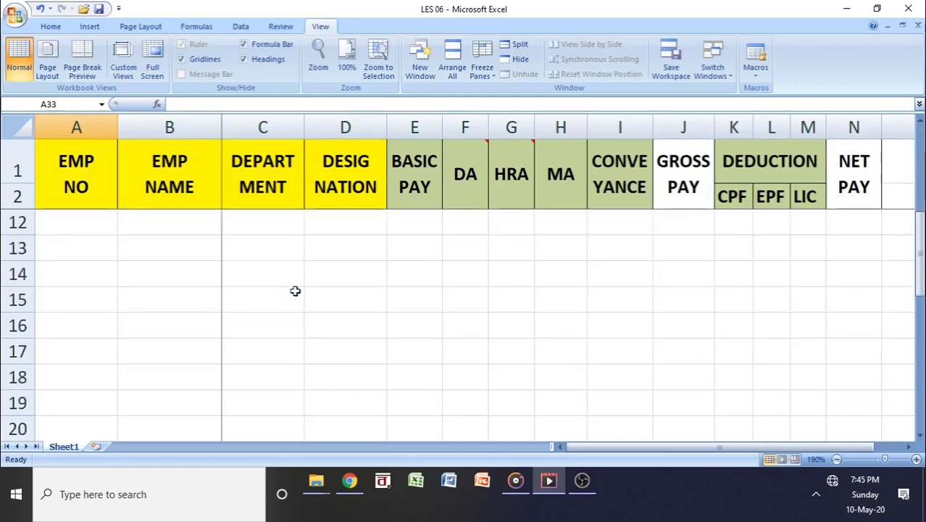
left_click(138, 227)
scroll(208, 245, "up", 2)
scroll(279, 271, "up", 1)
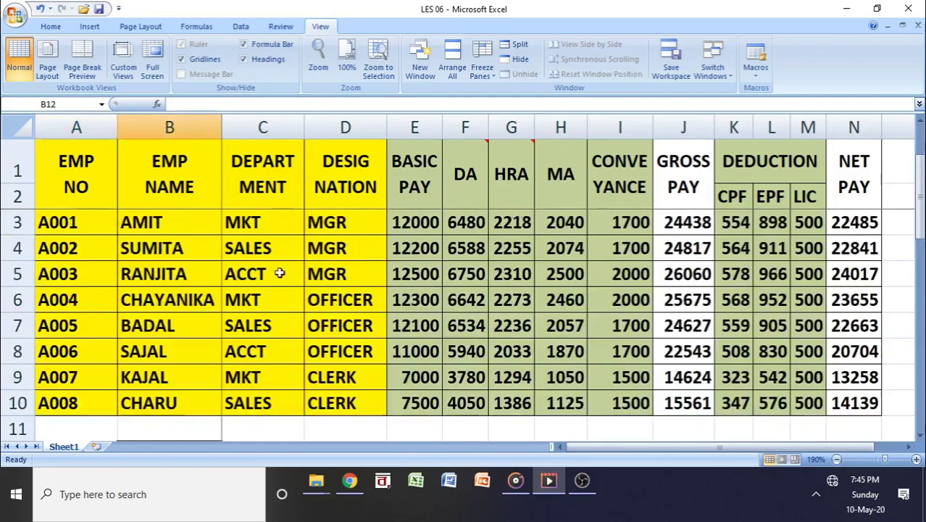
scroll(279, 271, "down", 2)
scroll(279, 271, "up", 1)
scroll(279, 273, "down", 1)
scroll(278, 273, "up", 2)
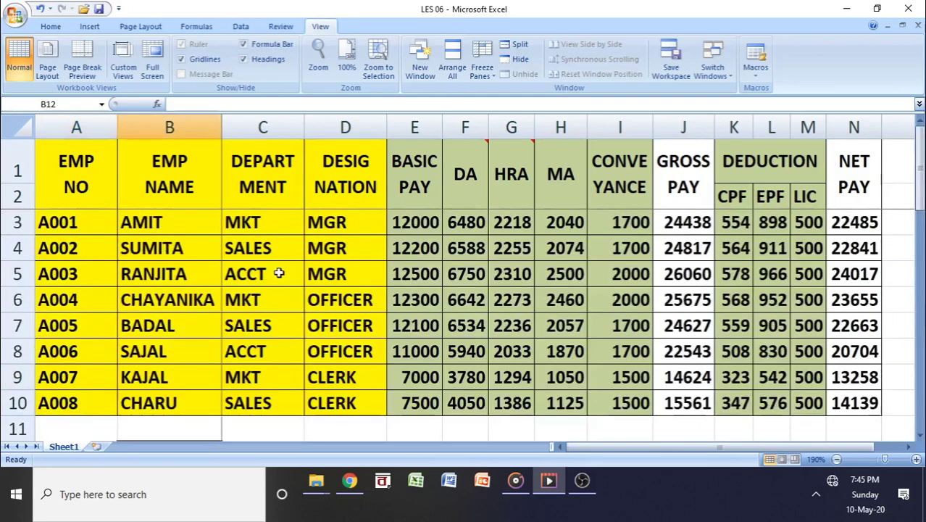
Move right and left along row 3 to confirm columns A–B stay frozen, then return to Word.
left_click(74, 223)
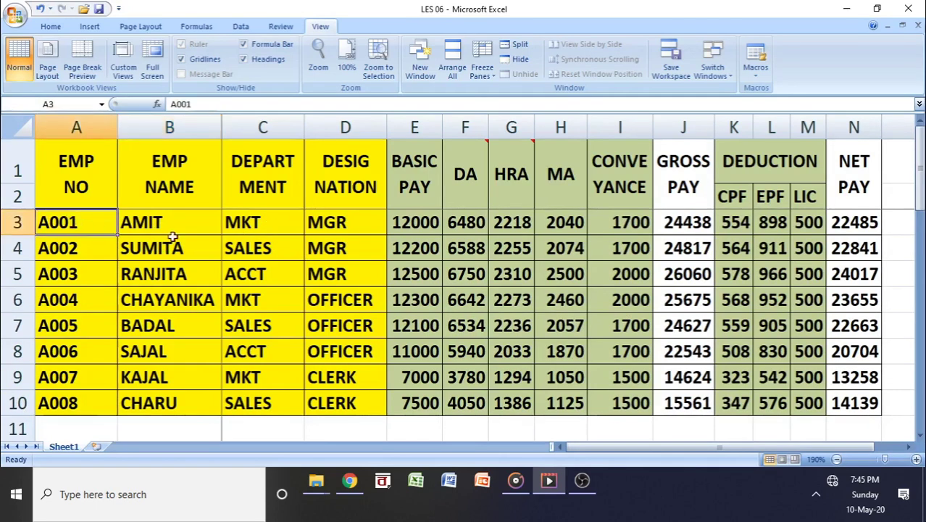
left_click(174, 233)
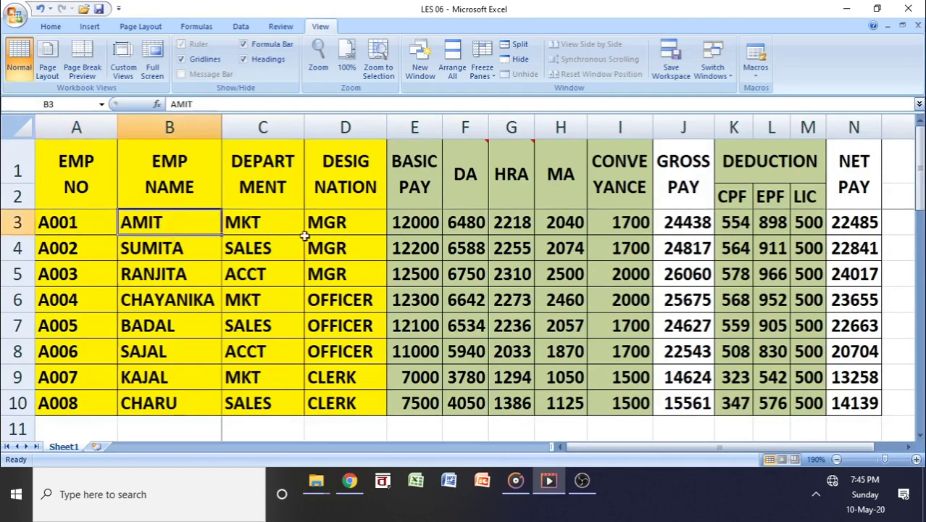
key("Right")
key("Right")
key("Right")
key("Right")
key("Right")
key("Right")
key("Right")
key("Right")
key("Right")
key("Right")
key("Right")
key("Right")
key("Right")
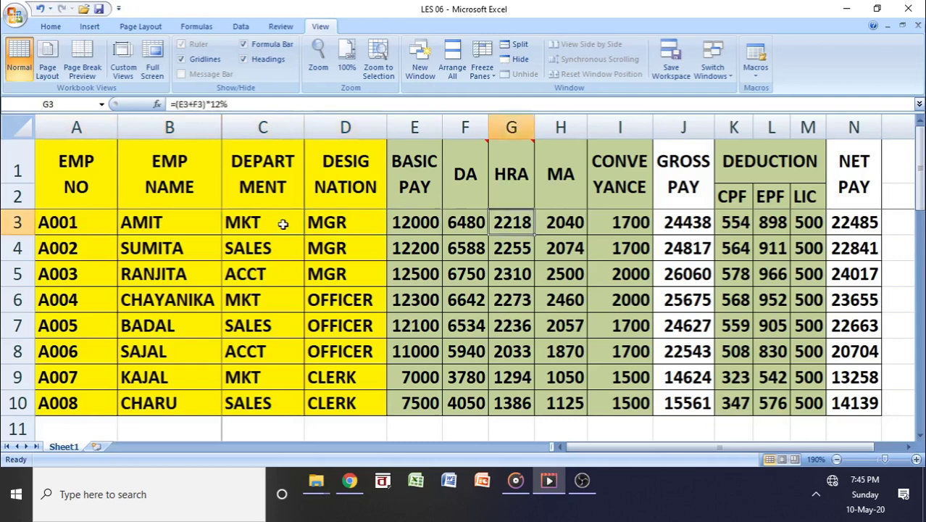
key("Right")
key("Right")
key("Right")
key("Right")
key("Right")
key("Right")
key("Right")
key("Right")
key("Right")
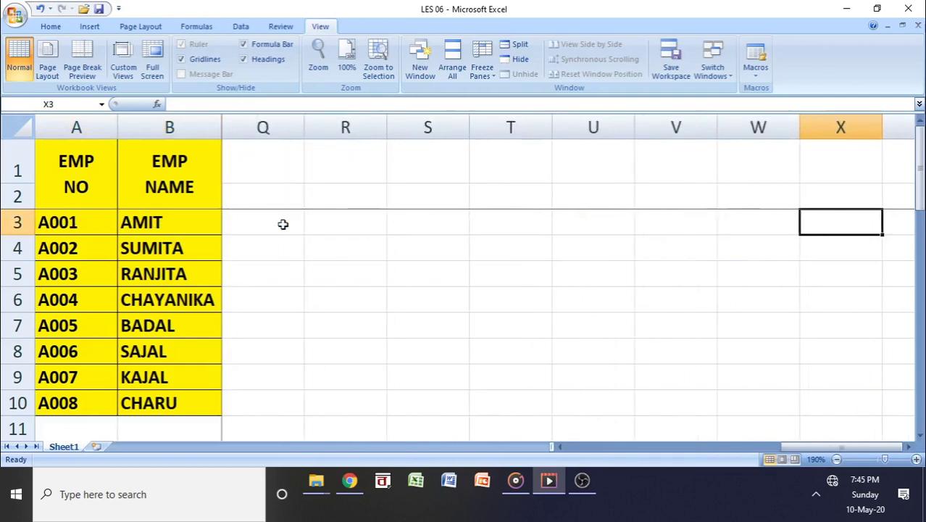
key("Left")
left_click(220, 221)
left_click(257, 228)
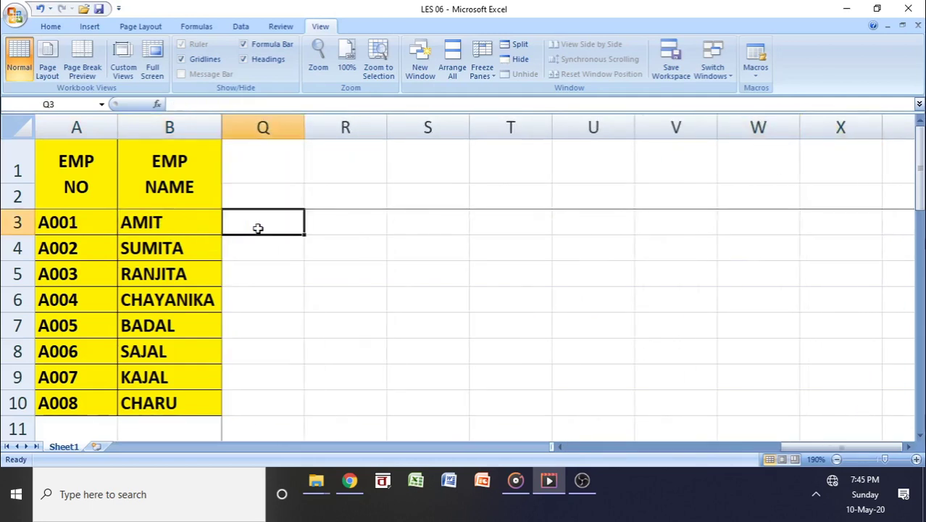
key("Left")
key("Left")
key("Left")
key("Left")
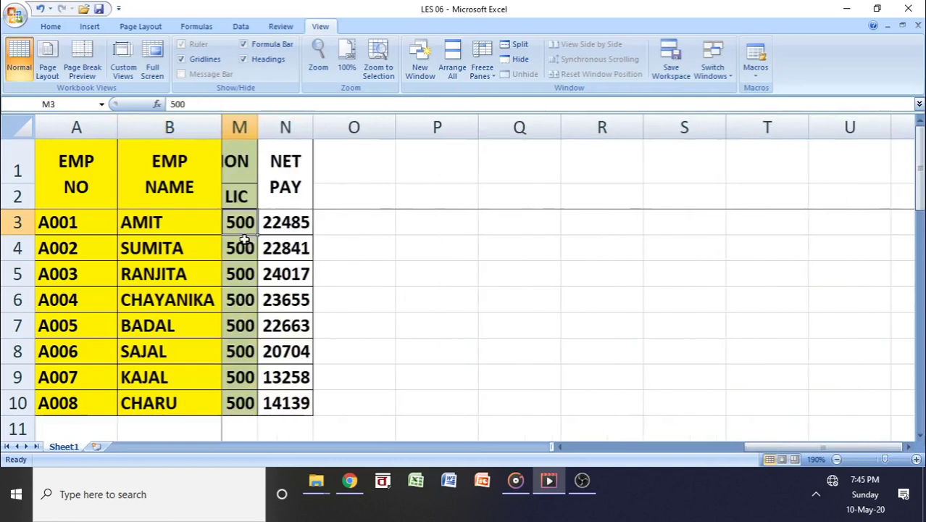
left_click(195, 245)
left_click(463, 321)
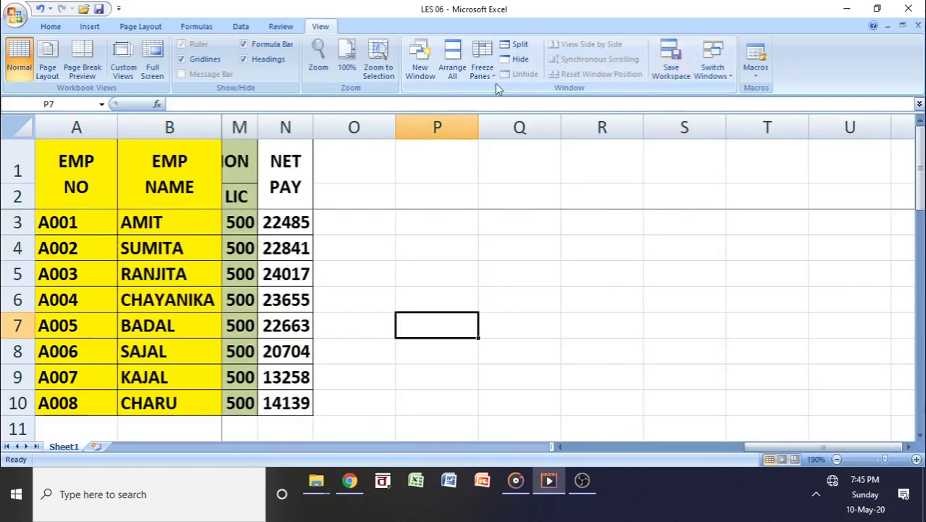
left_click(482, 66)
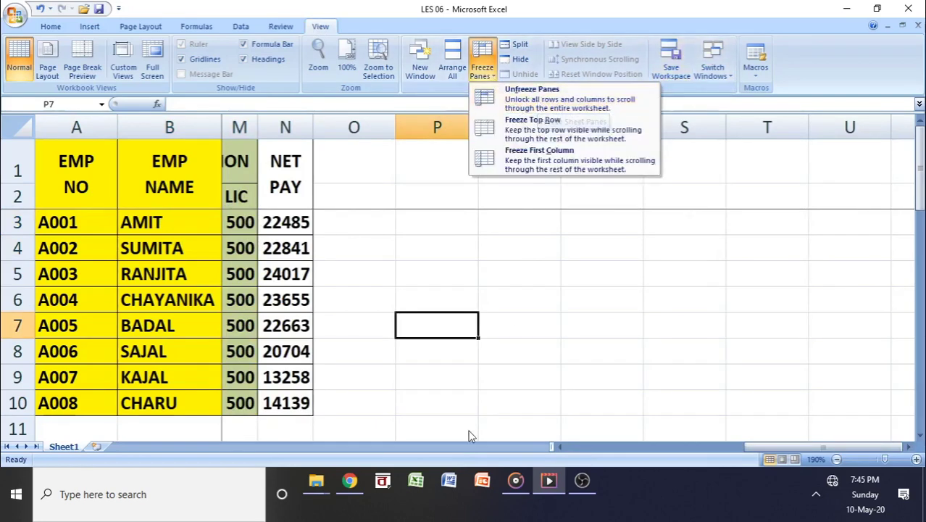
key("alt+Tab")
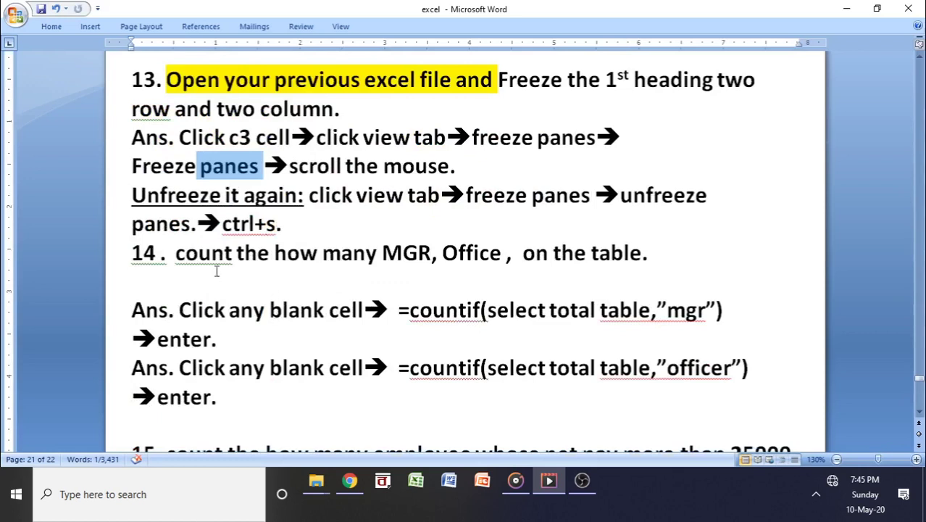
Highlight 'Unfreeze it again' in yellow, select its paragraph, and return to Excel.
left_click(214, 252)
left_click_drag(296, 195, 132, 195)
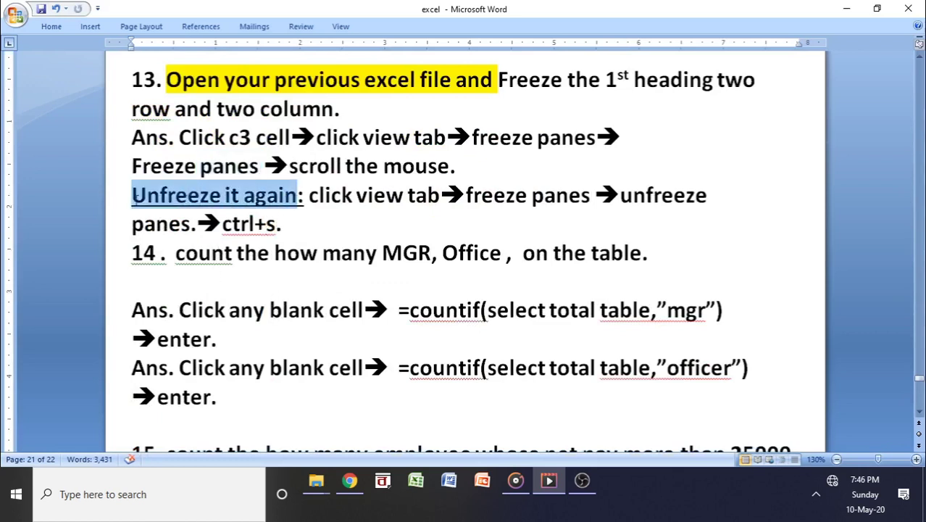
right_click(183, 210)
left_click(239, 184)
left_click(297, 230)
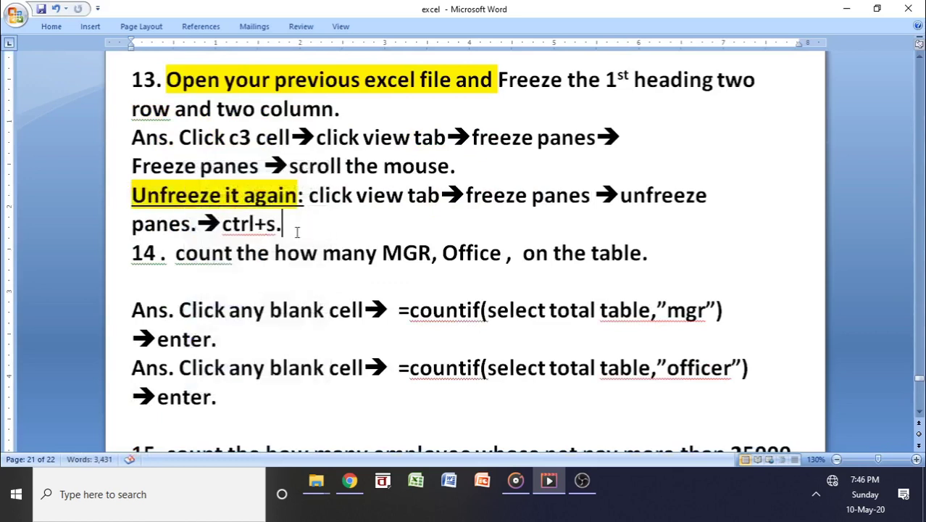
left_click_drag(297, 230, 105, 204)
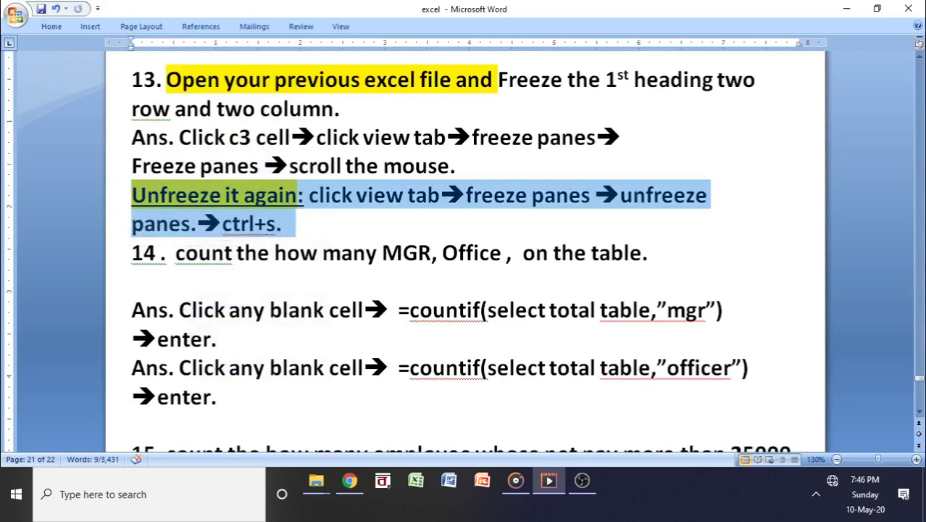
key("alt+Tab")
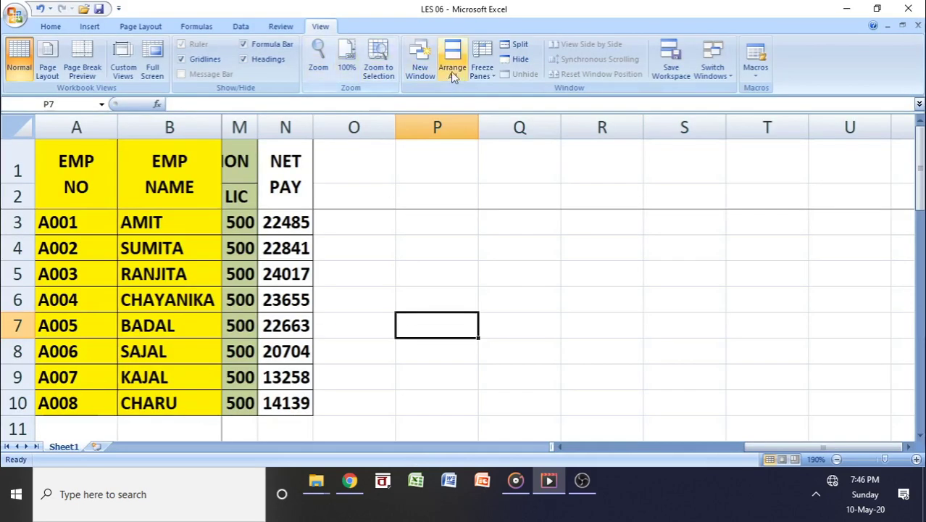
Choose Unfreeze Panes to release the frozen rows and columns, scroll to check, then return to Word.
left_click(478, 73)
left_click(513, 90)
left_click(553, 300)
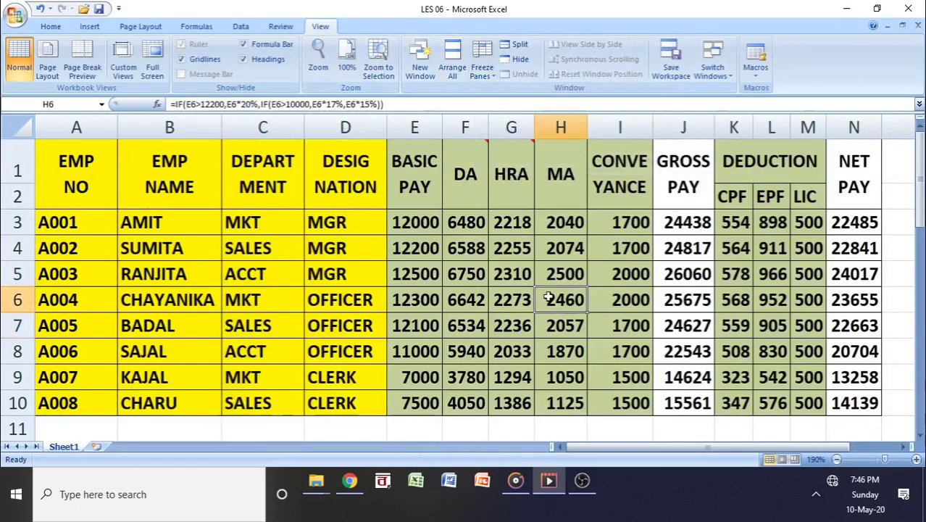
scroll(515, 310, "down", 6)
scroll(514, 311, "down", 8)
scroll(514, 310, "up", 14)
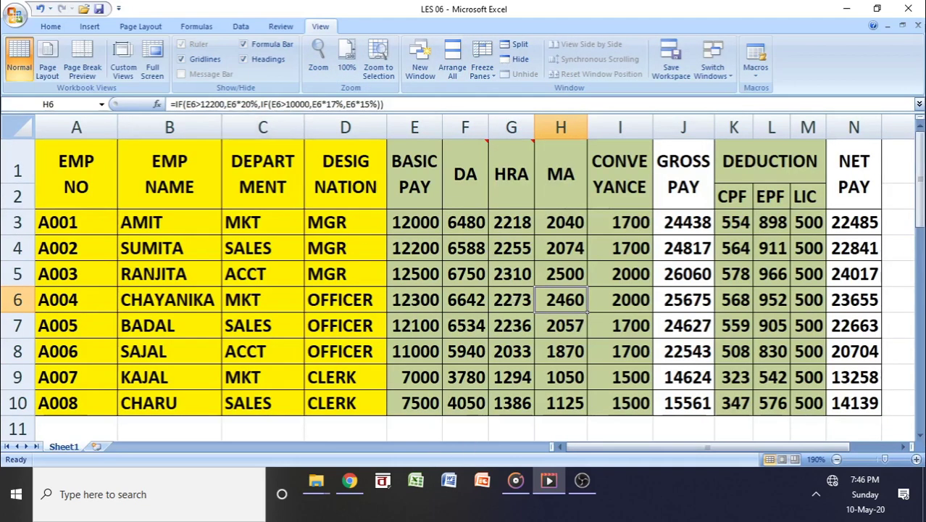
key("alt+Tab")
scroll(277, 331, "down", 1)
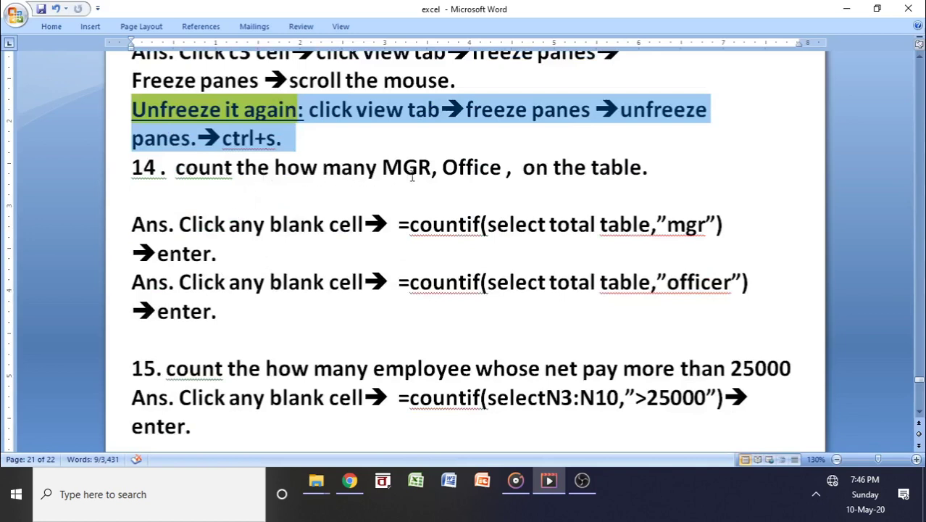
Read the COUNTIF answer lines ('Click any blank cell', '=countif', 'select total'), then return to Excel.
left_click(433, 168)
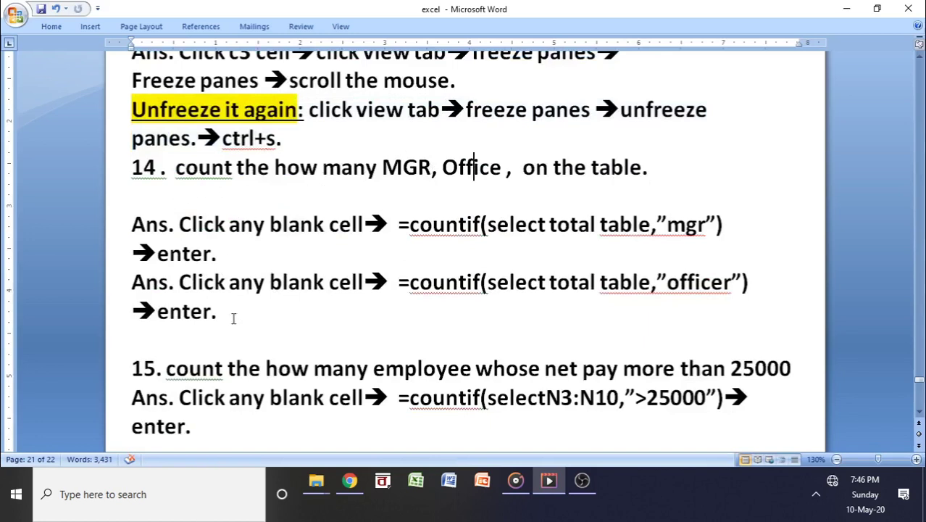
left_click_drag(234, 319, 112, 229)
left_click(325, 245)
left_click_drag(369, 223, 201, 224)
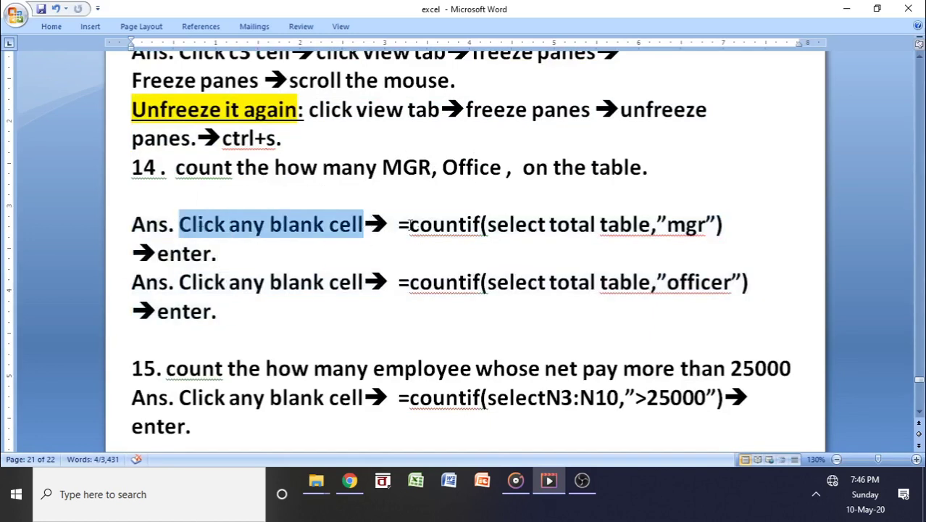
left_click_drag(400, 224, 447, 225)
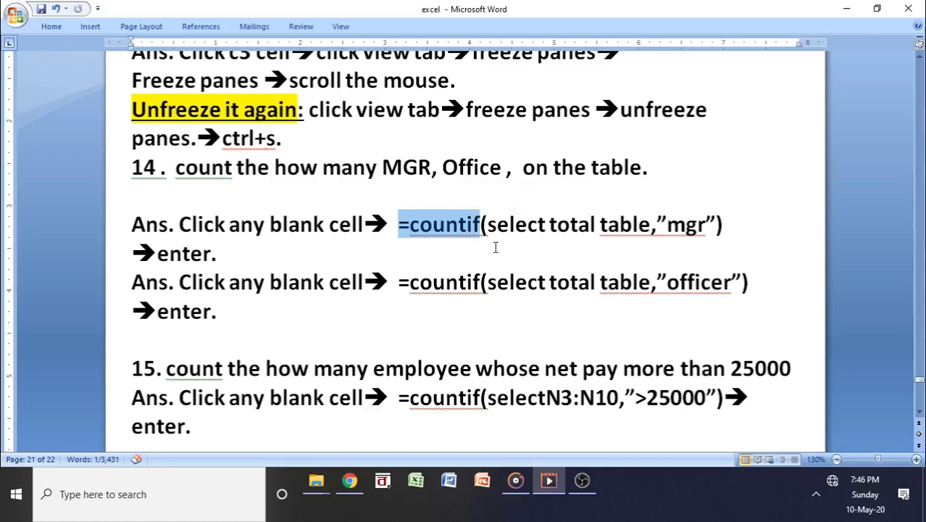
left_click(450, 252)
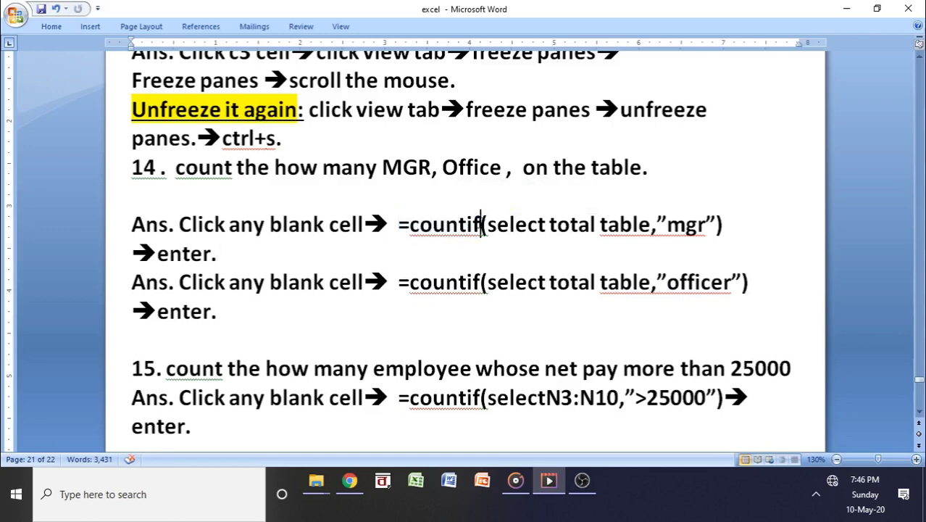
left_click_drag(482, 224, 593, 229)
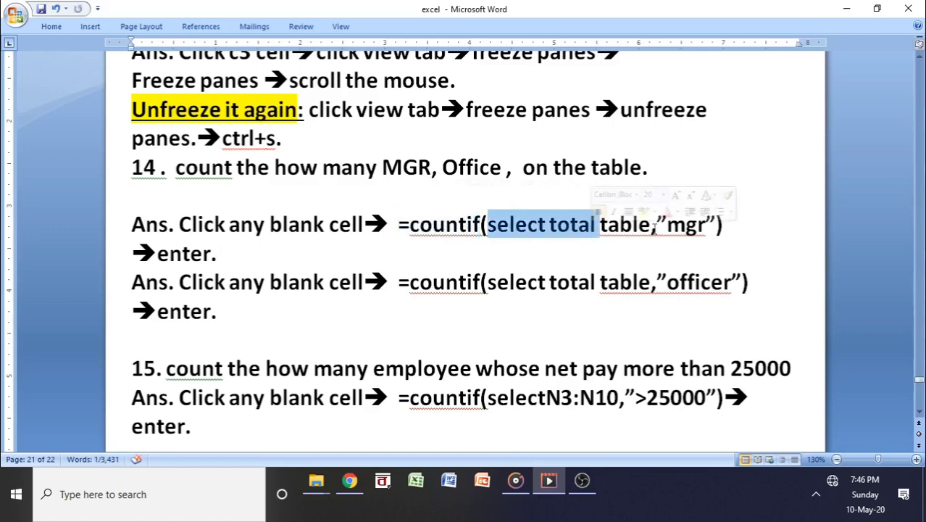
left_click(686, 226)
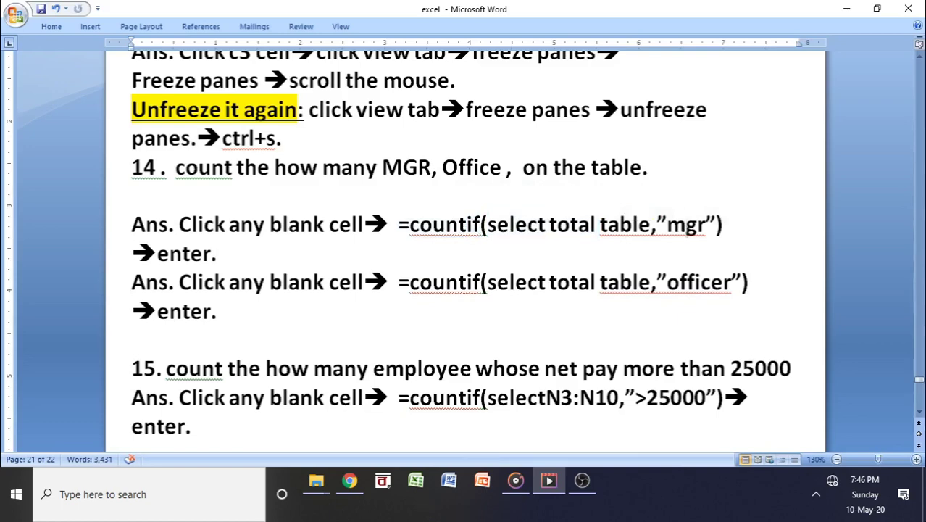
key("alt+Tab")
scroll(372, 378, "down", 3)
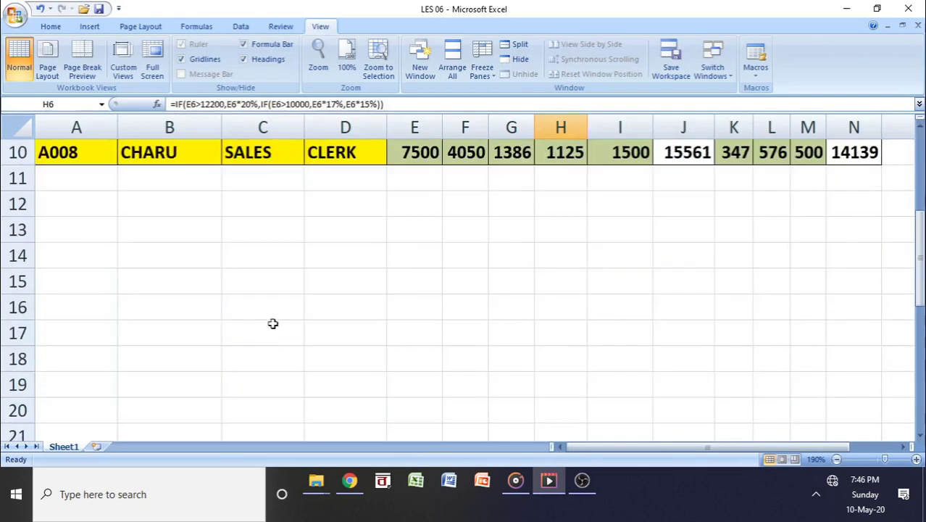
Enter ACCT DEPT in C15 and MKT DEPT in C16.
left_click(240, 291)
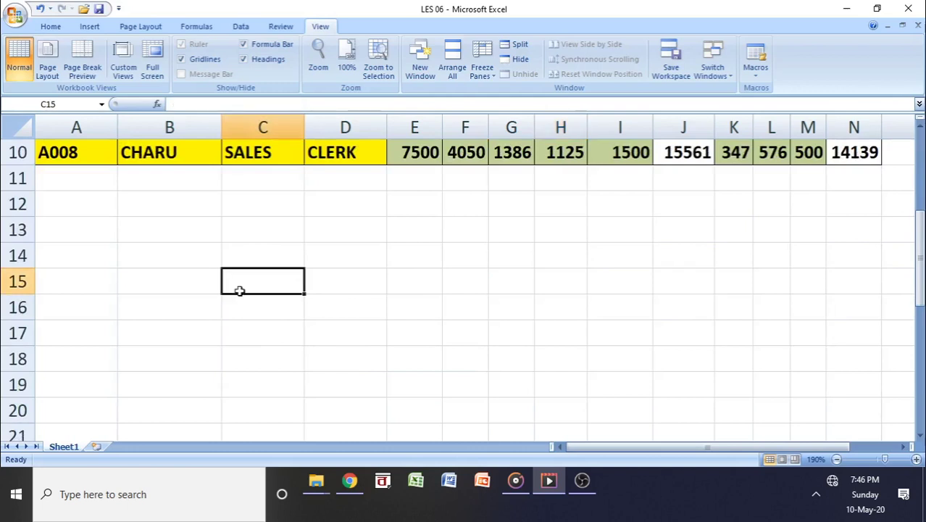
type("ACC")
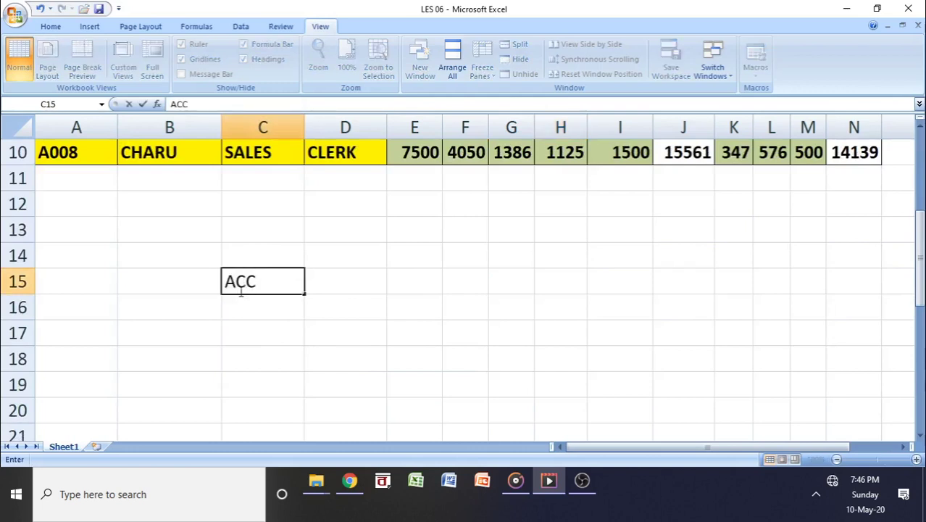
type("T DEPT")
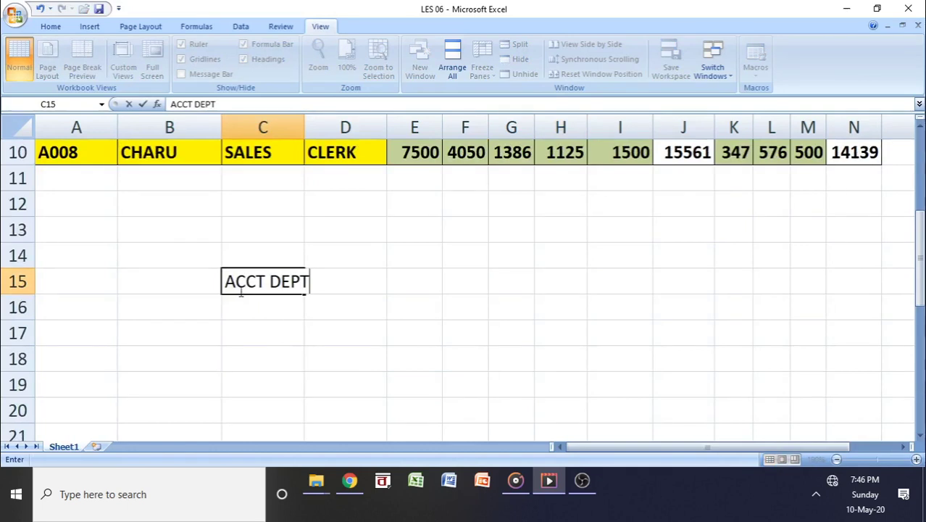
key("Return")
type("MKT")
key("Return")
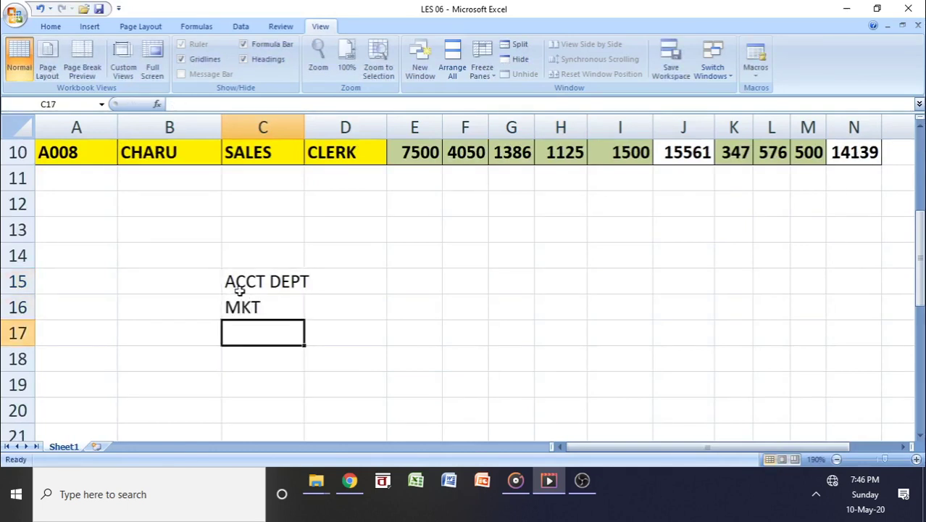
left_click(242, 296)
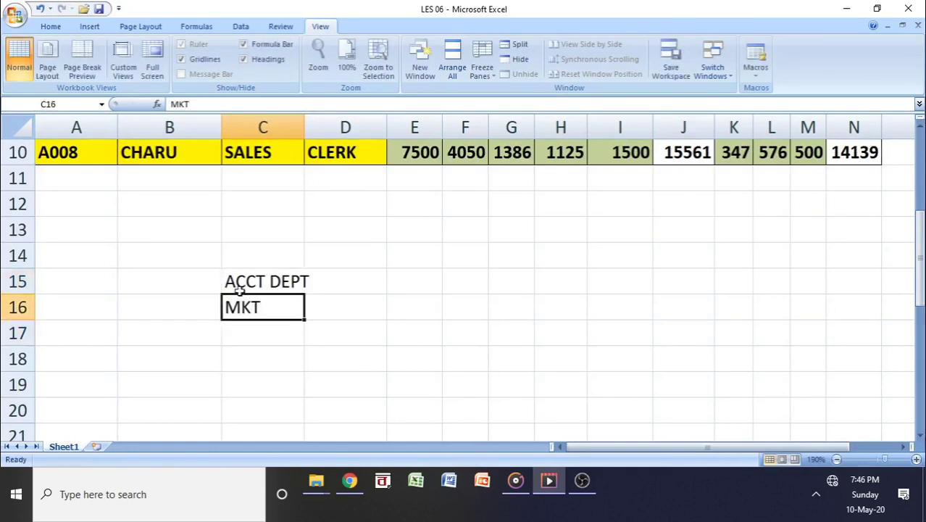
key("F2")
type("DEPT")
key("Return")
Add SALES DEPT, MGR and OFFICER in C17 to C19.
type("S")
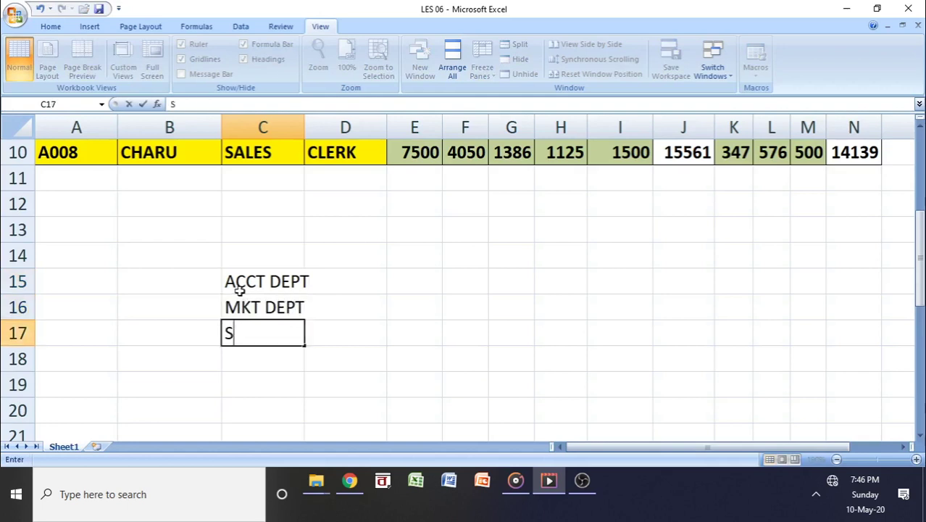
type("ALES DEPT")
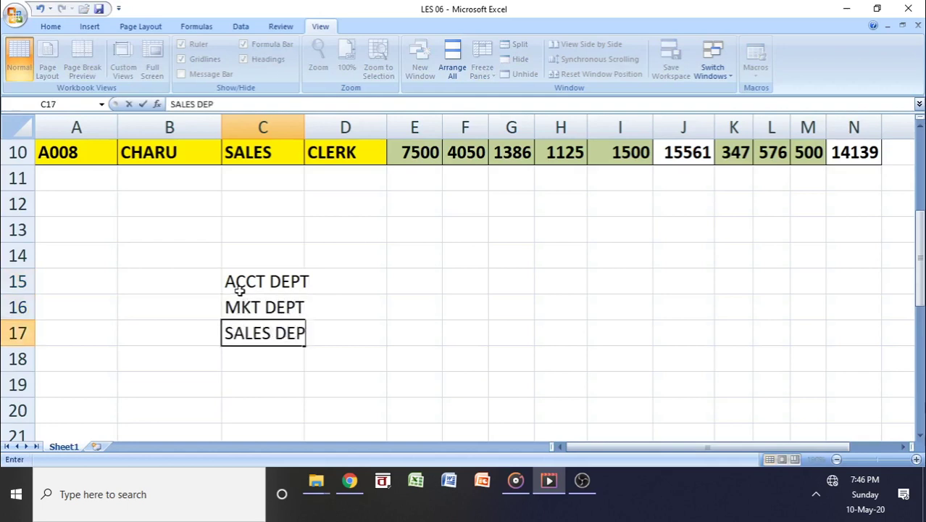
key("Return")
type("MGR")
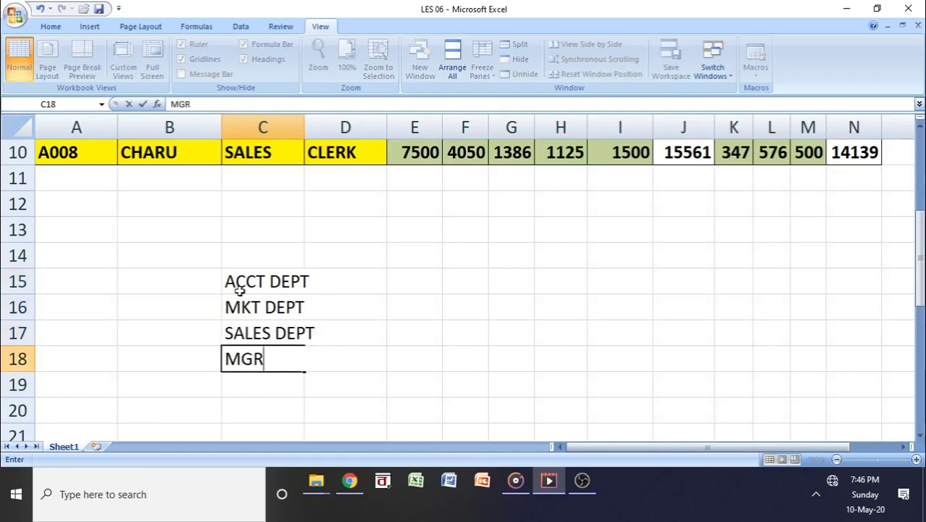
key("Return")
type("OFFI")
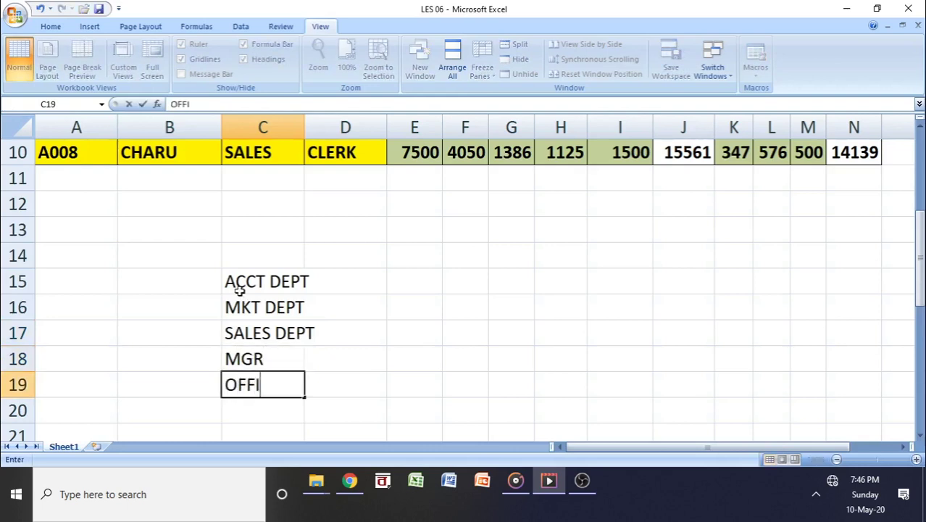
type("CER")
key("Return")
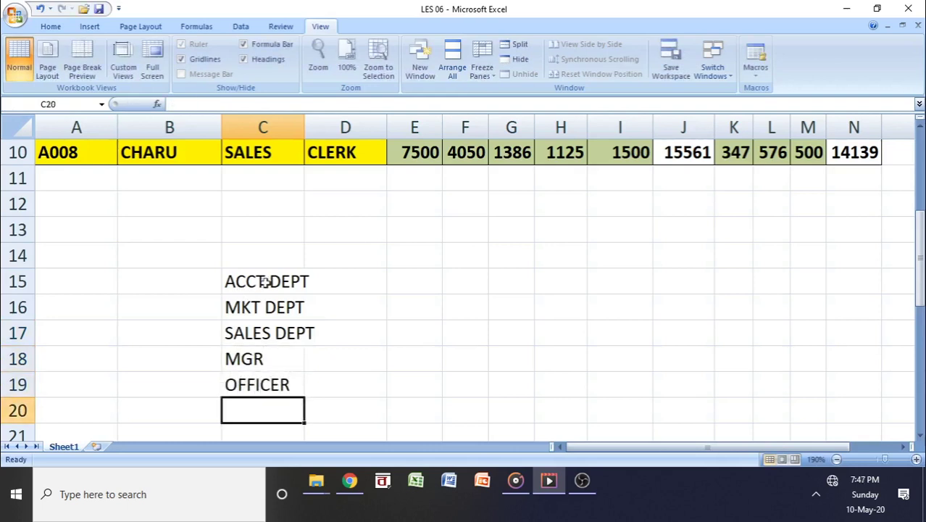
left_click(327, 272)
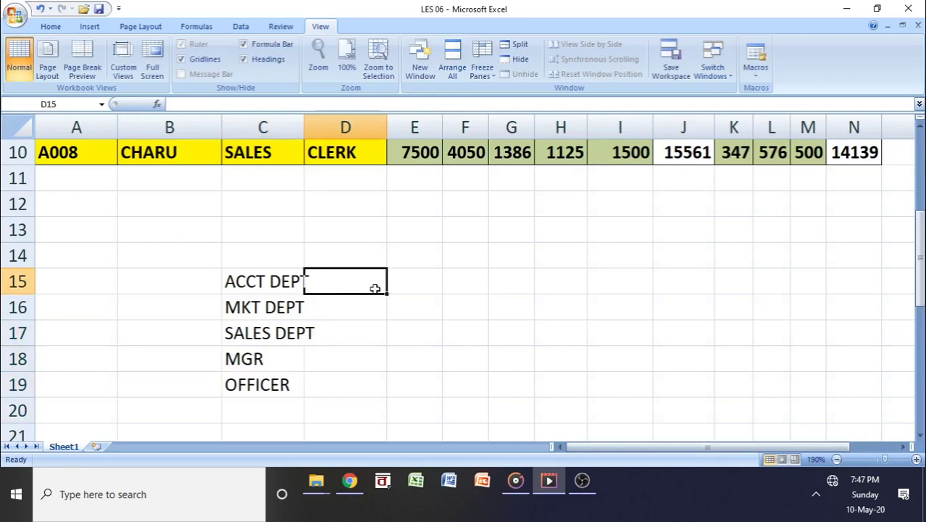
Apply All Borders to the count table block C15:E19.
left_click_drag(280, 280, 399, 374)
left_click(51, 26)
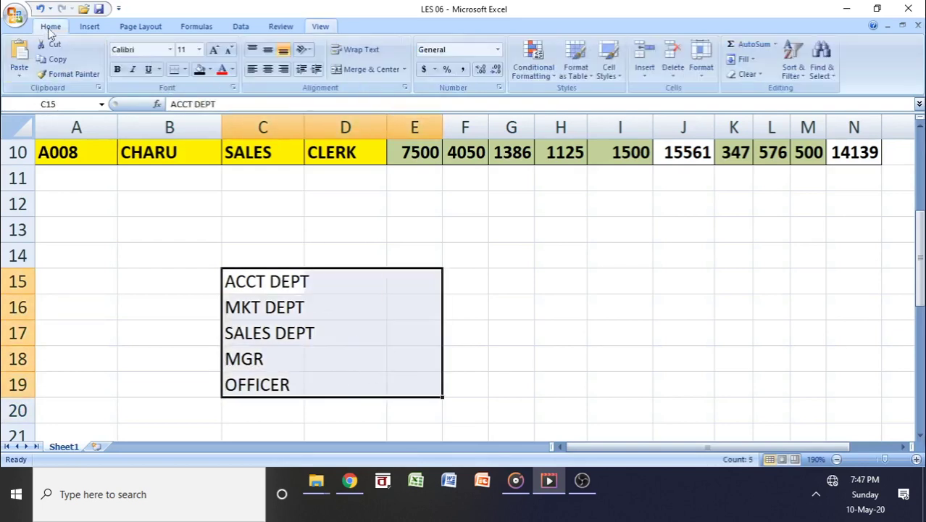
left_click(184, 68)
left_click(208, 177)
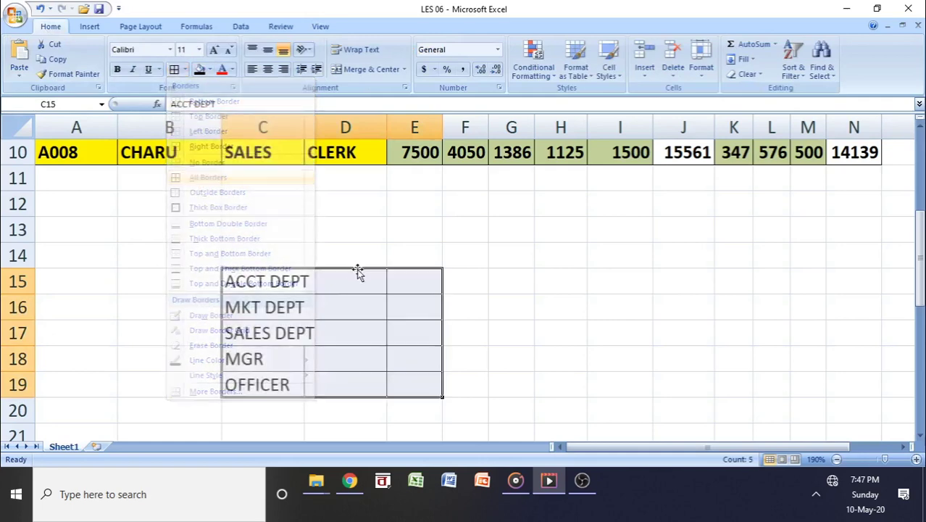
Enter =COUNTIF(A1:N10,"Acct") in E15 and fill it down through E19.
left_click(426, 284)
type("=COU")
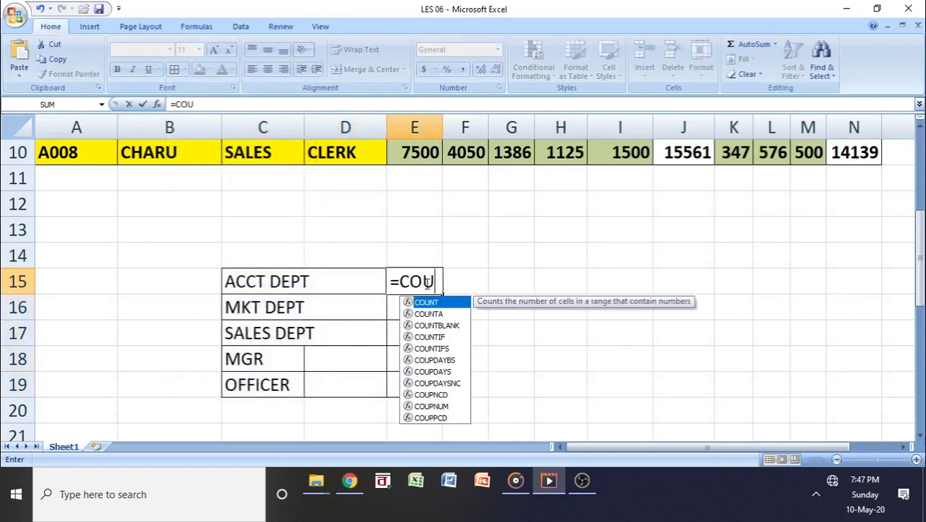
type("NT")
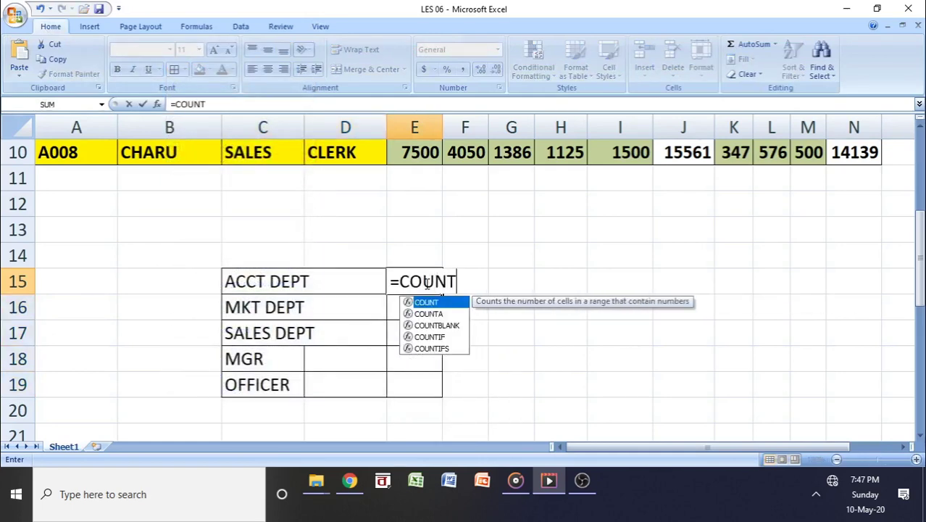
type("IF(")
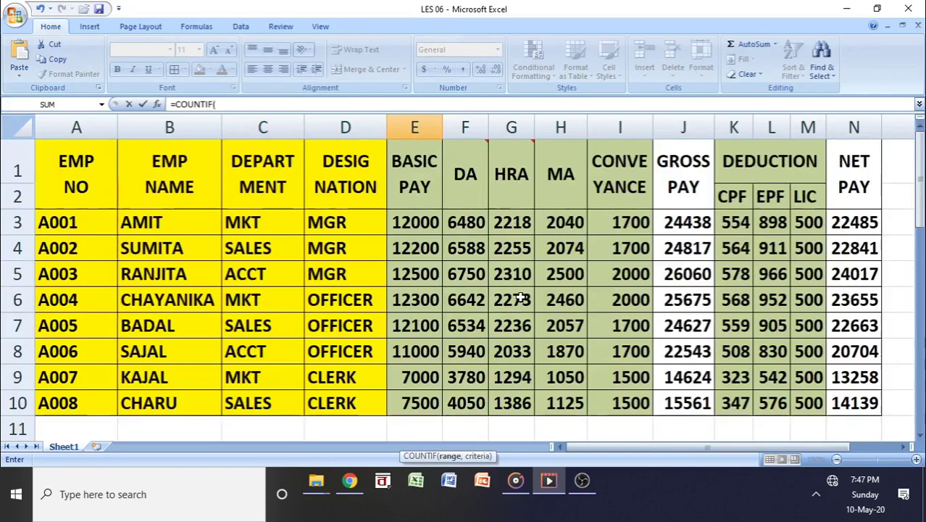
scroll(453, 290, "up", 3)
left_click_drag(72, 174, 852, 401)
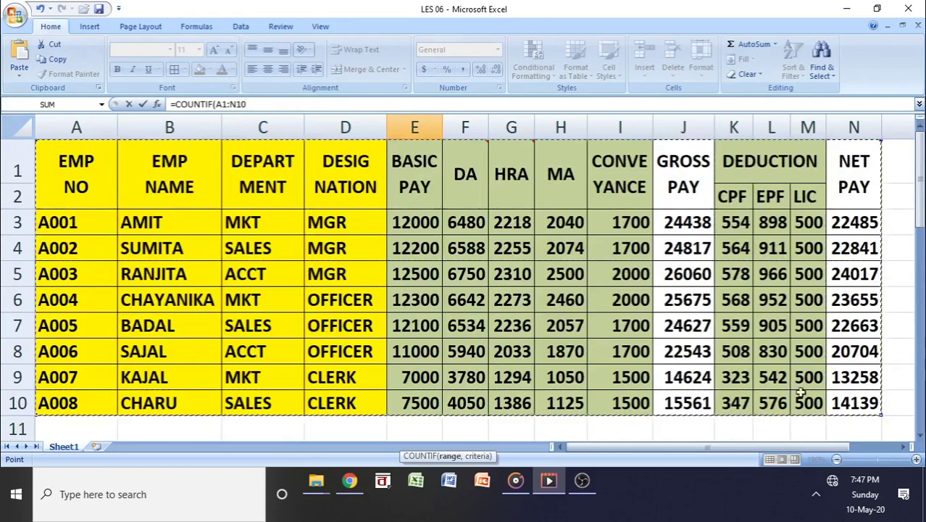
scroll(769, 378, "down", 5)
scroll(594, 360, "up", 2)
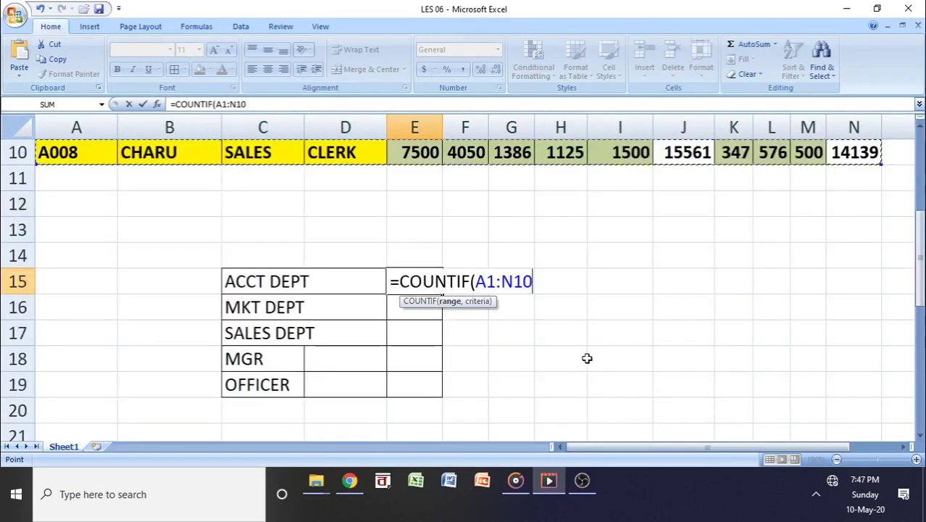
type(",\"")
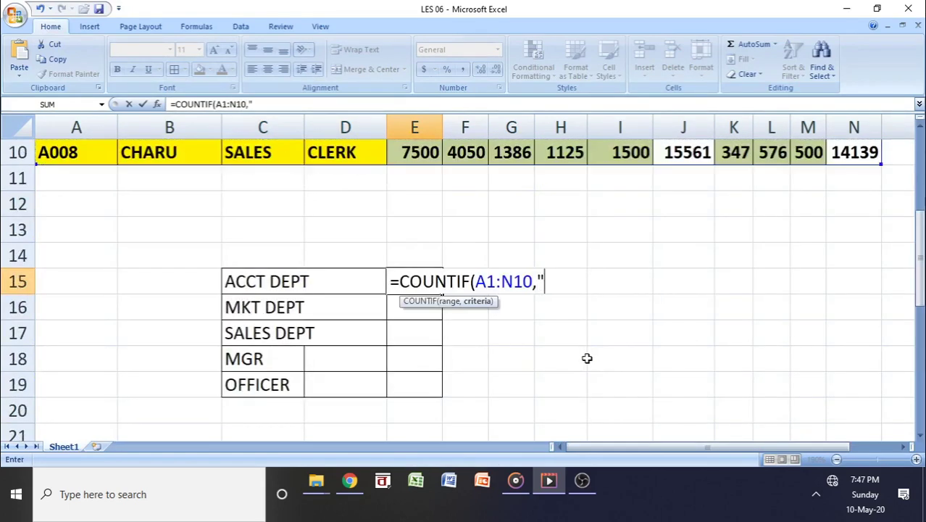
type("aCCT")
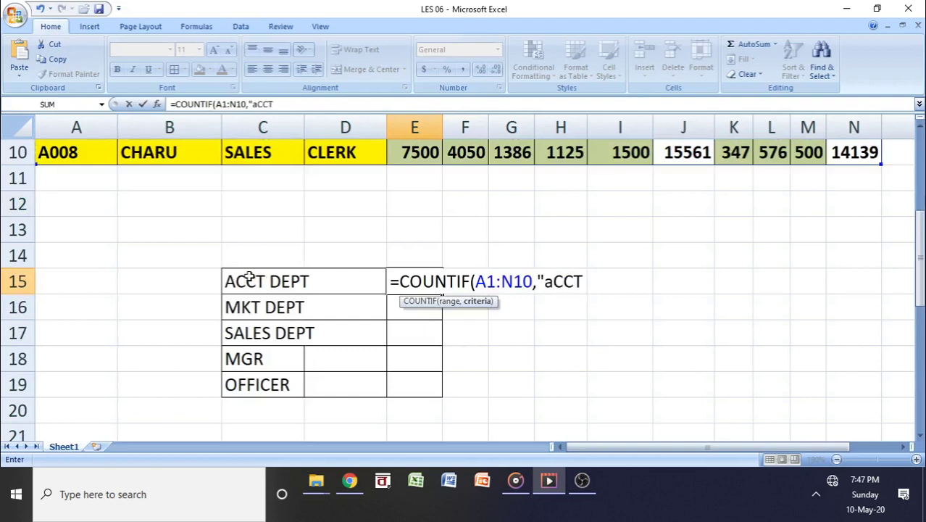
type("\"")
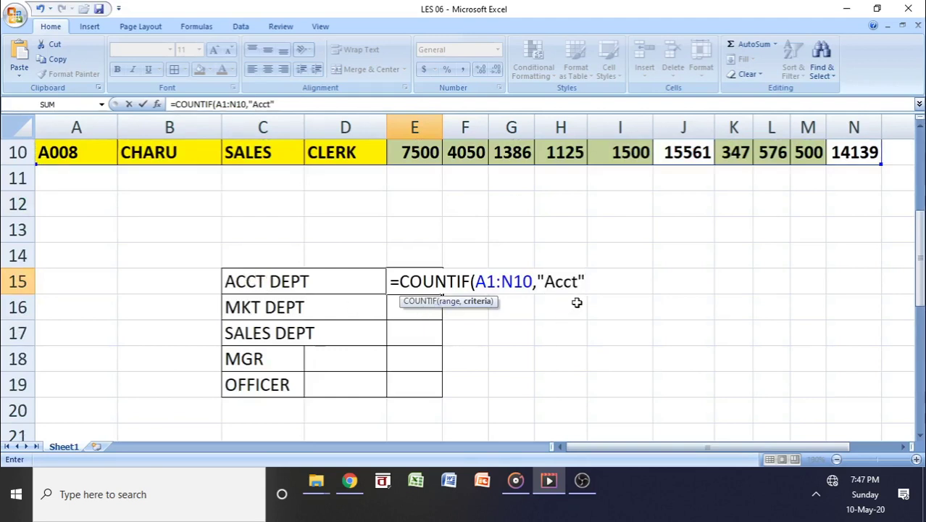
type(")")
key("Return")
left_click(417, 281)
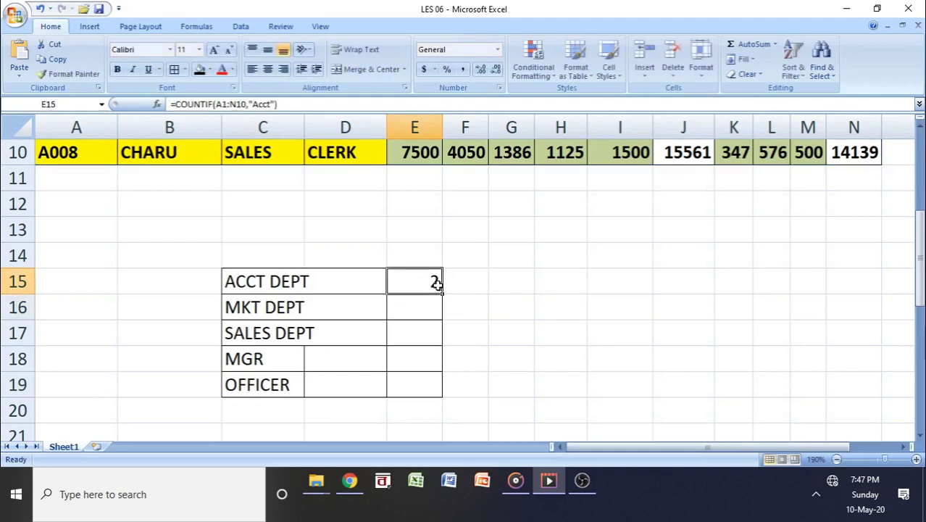
left_click_drag(444, 292, 437, 393)
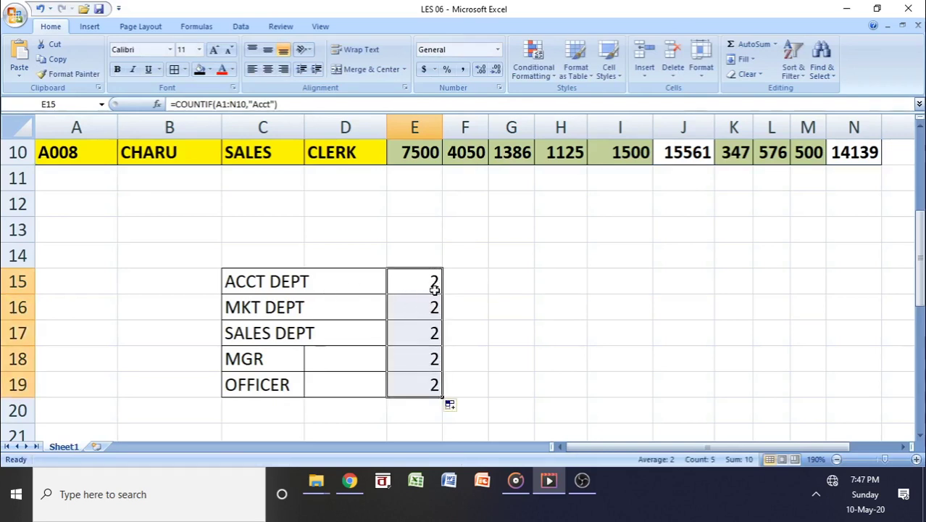
Inspect the ACCT count formula without changing it.
left_click(434, 288)
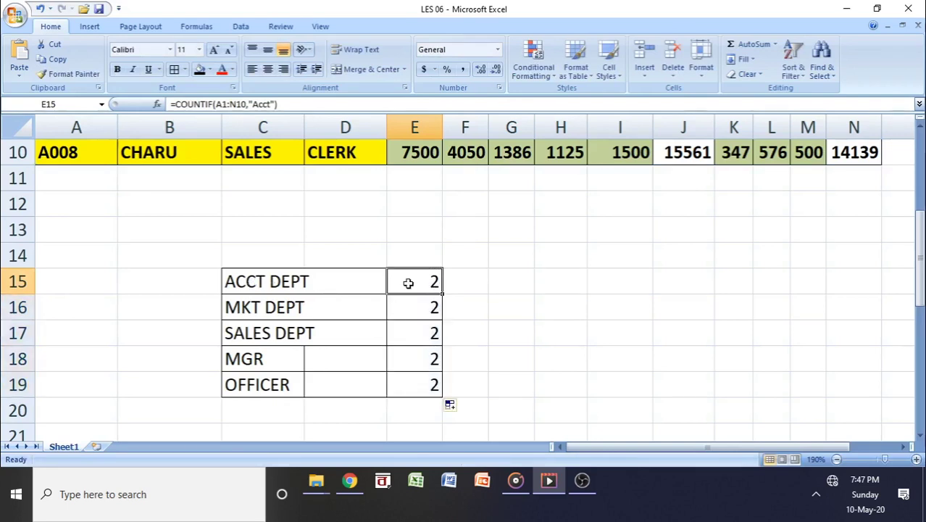
double_click(408, 283)
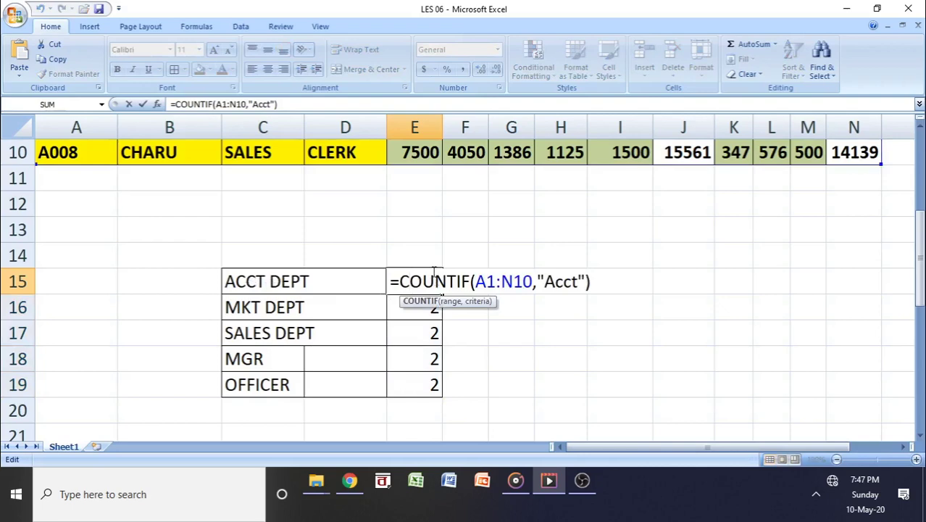
key("Return")
scroll(239, 231, "up", 3)
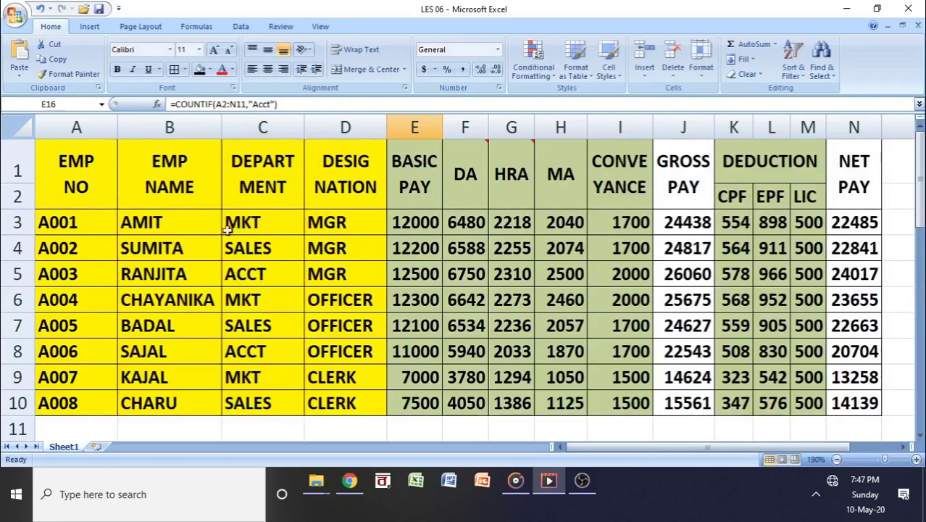
Select the ACCT entries in C5 and C8, undo the accidental fill, and colour them red.
left_click(269, 276)
left_click(261, 354, "ctrl")
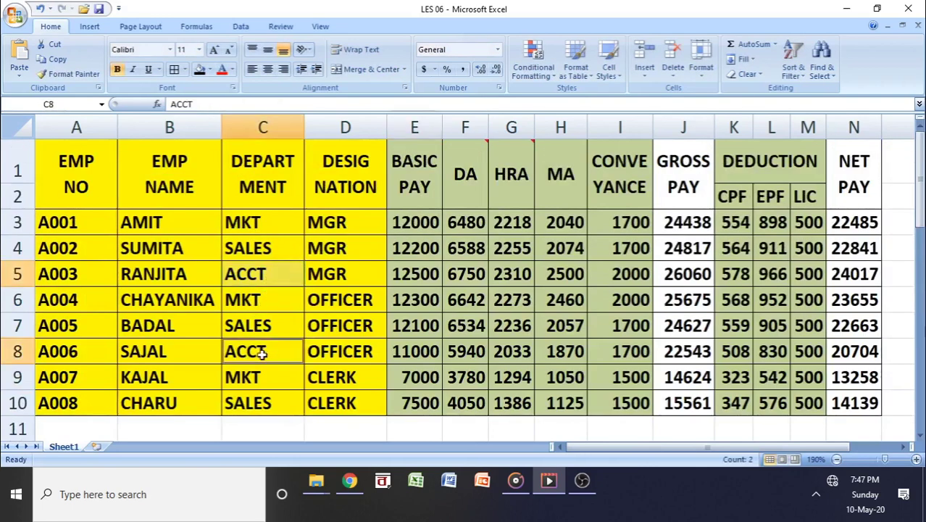
left_click(200, 70)
left_click(326, 274)
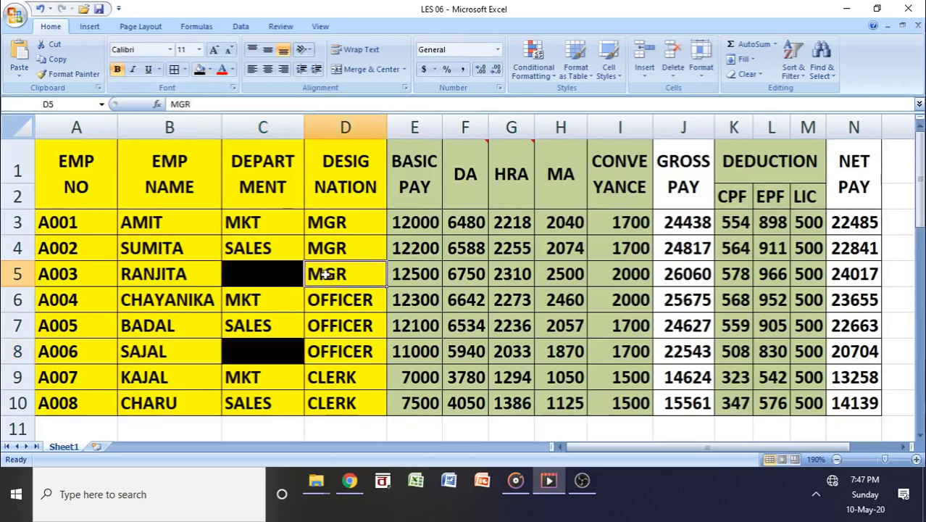
left_click(278, 272)
key("ctrl+z")
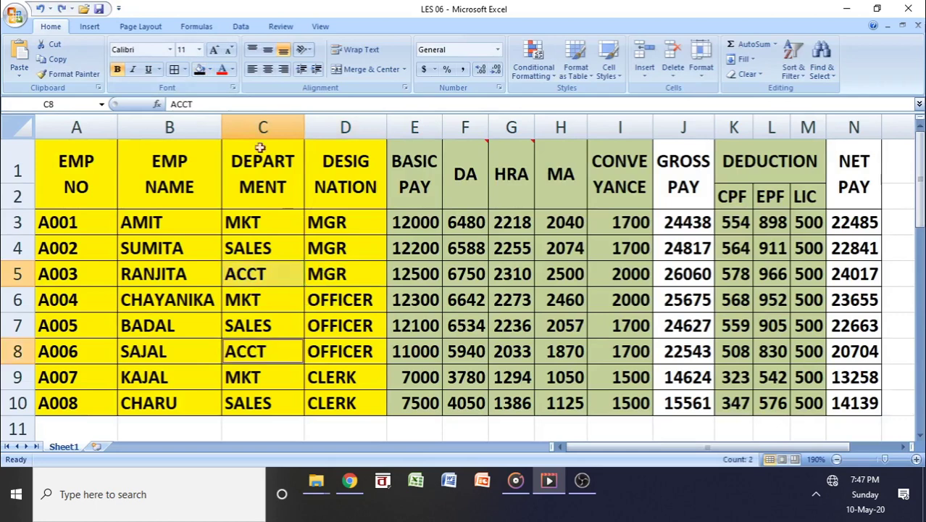
left_click(222, 70)
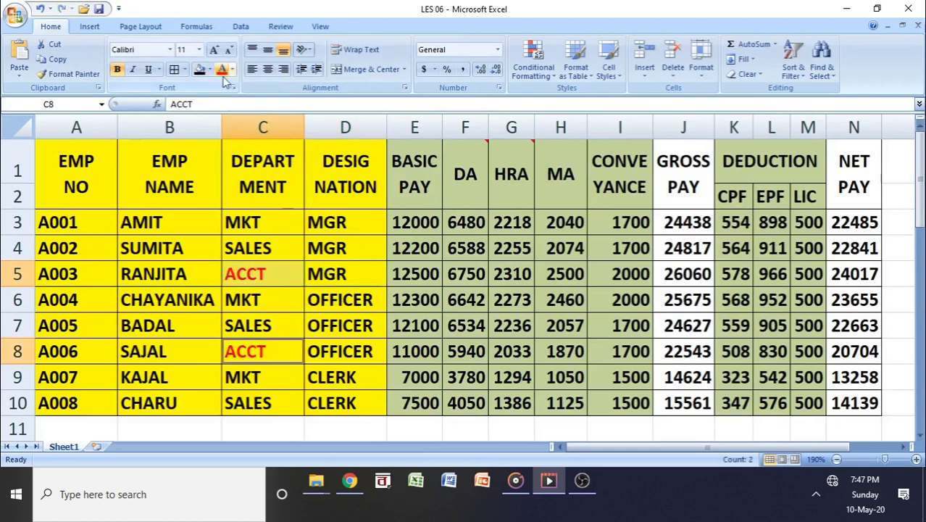
Glance at the Word notes on COUNTIF and return to the salary workbook.
key("alt+Tab")
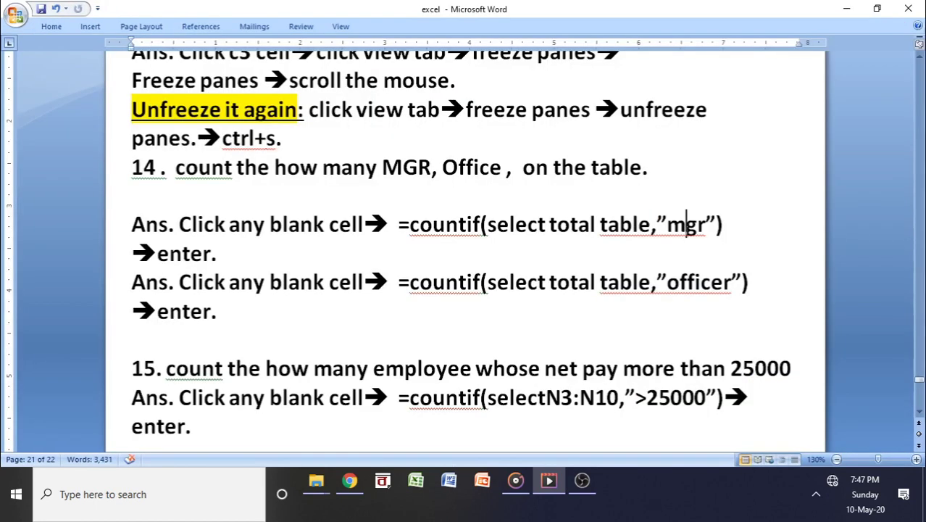
key("alt+Tab")
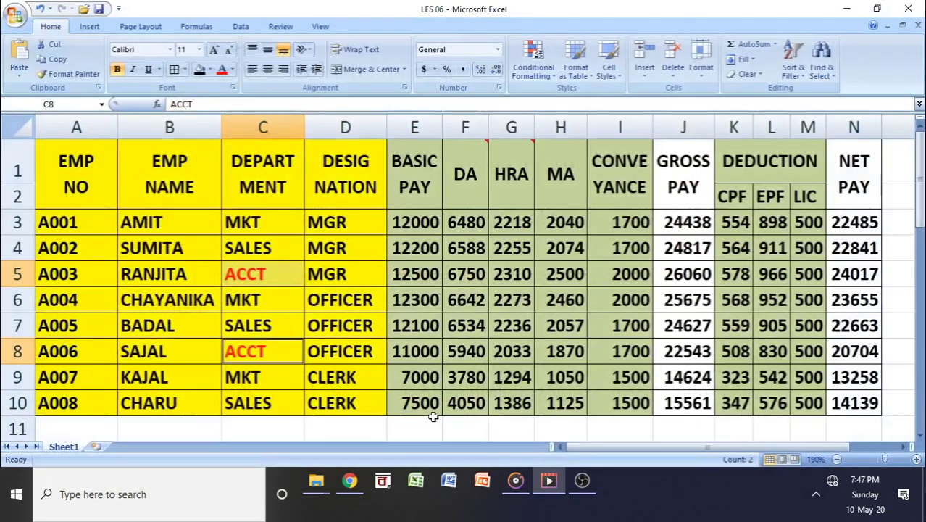
scroll(387, 342, "down", 5)
scroll(381, 304, "up", 2)
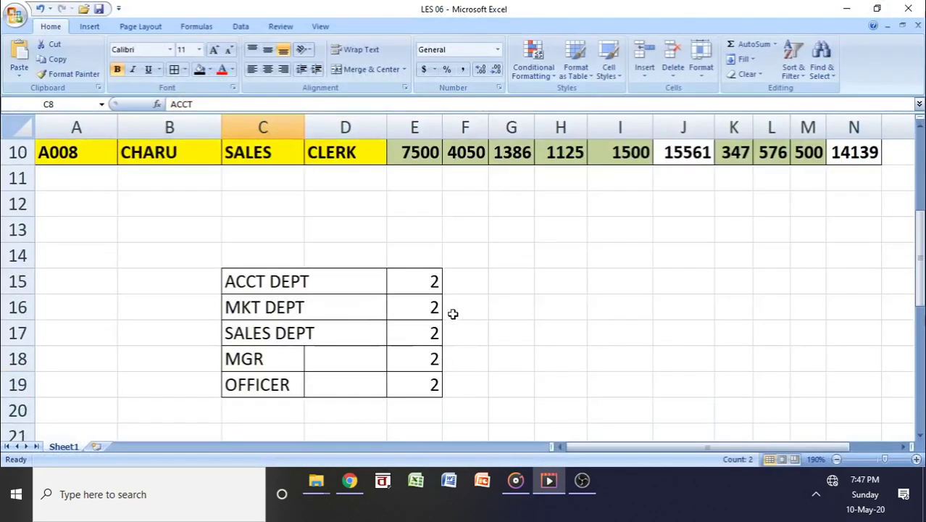
Edit E16 to =COUNTIF(A1:N11,"mkt") so MKT DEPT counts 3.
double_click(414, 312)
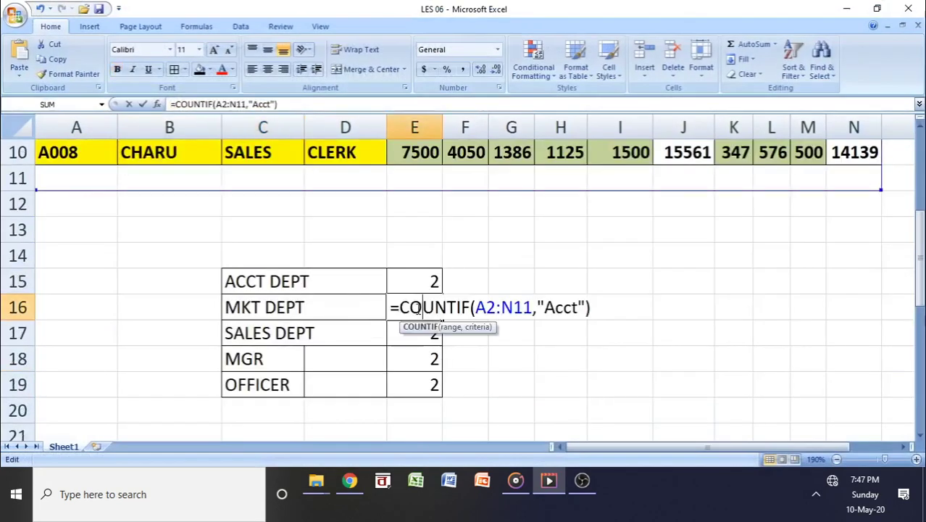
left_click(546, 307)
type("mkt")
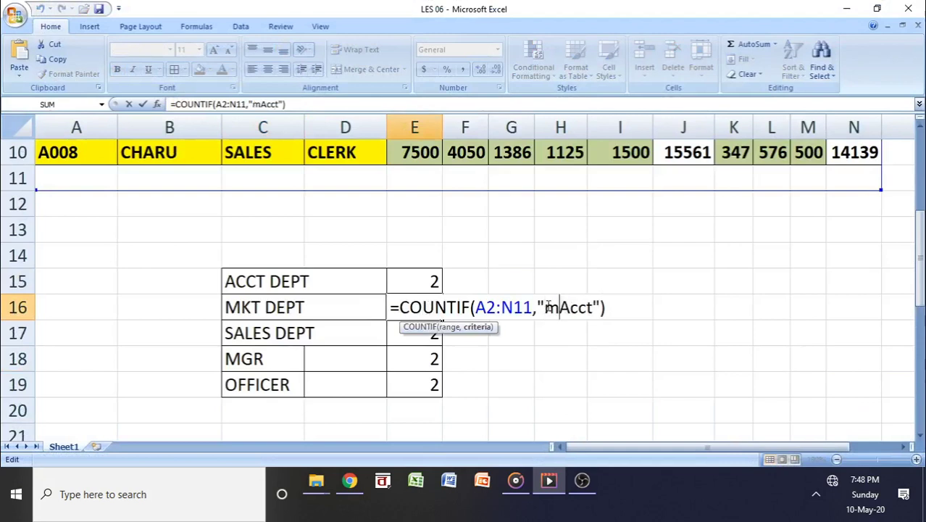
key("Delete")
key("Delete")
key("Delete")
key("Delete")
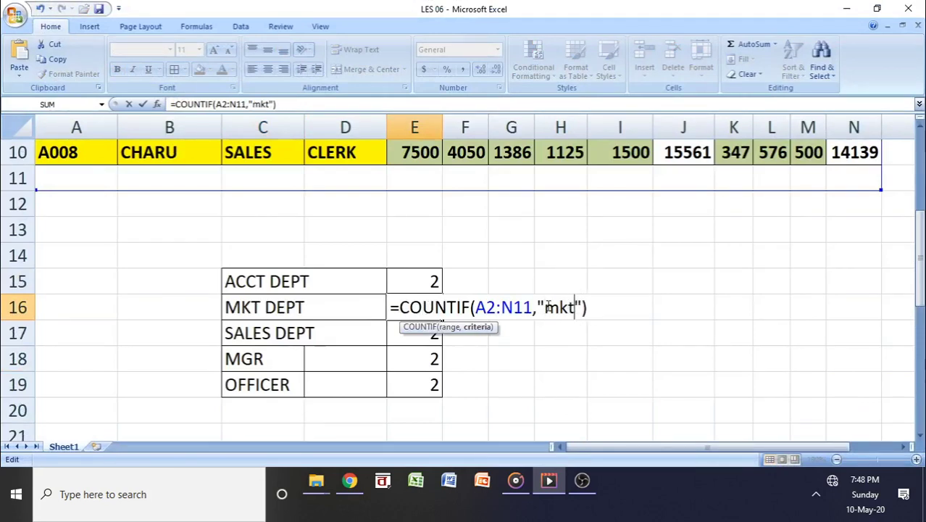
left_click(488, 306)
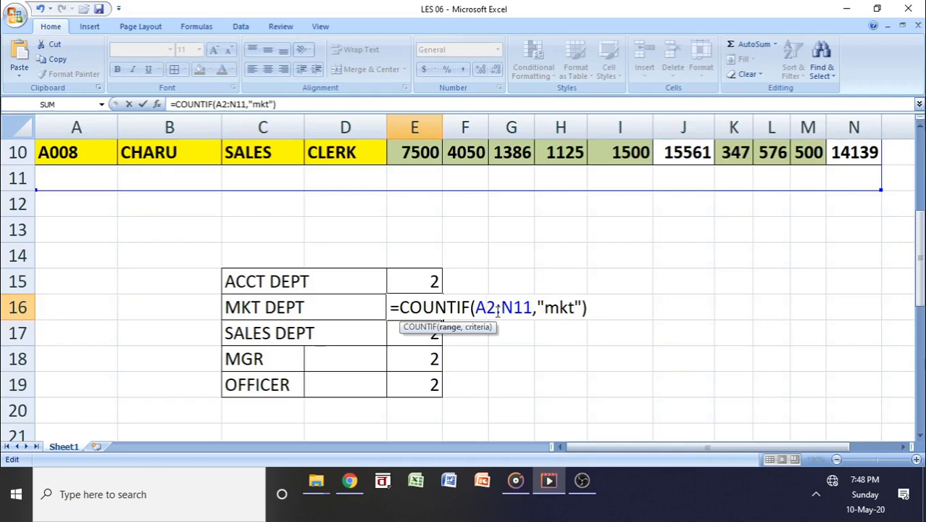
key("Delete")
type("1")
scroll(586, 201, "up", 3)
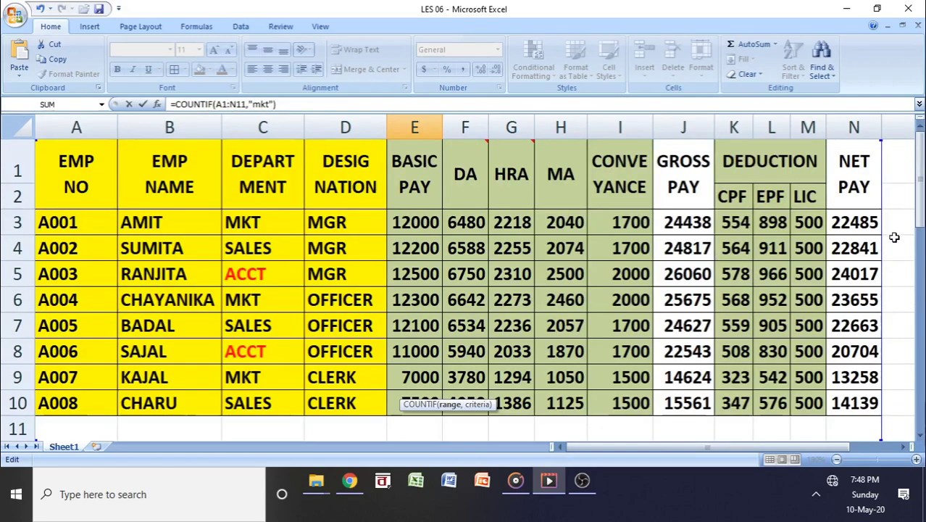
scroll(866, 243, "down", 6)
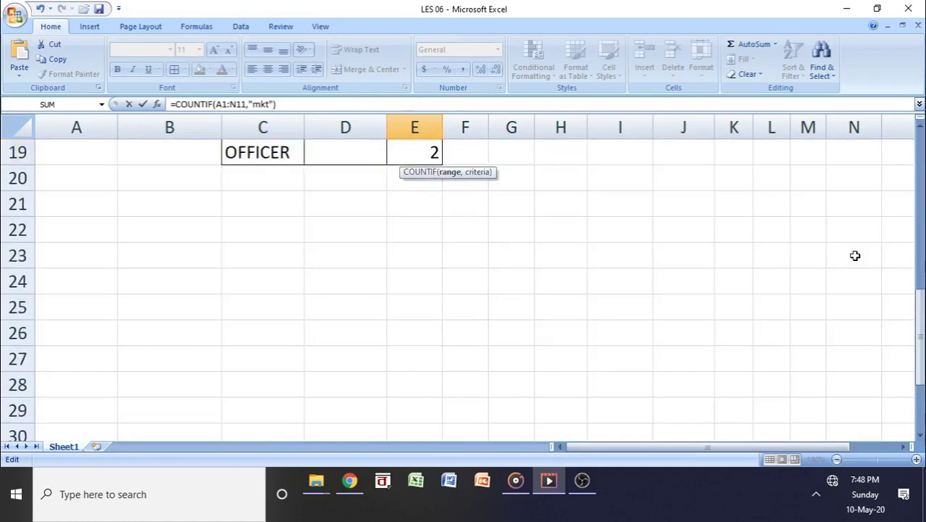
key("Return")
Edit E17 to =COUNTIF(A1:N12,"sales") so SALES DEPT counts 3.
scroll(551, 282, "up", 2)
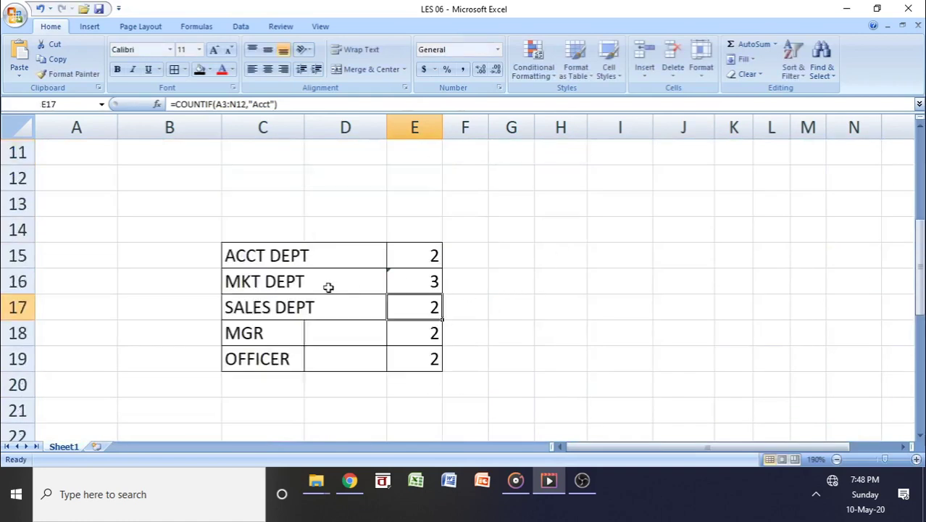
double_click(428, 310)
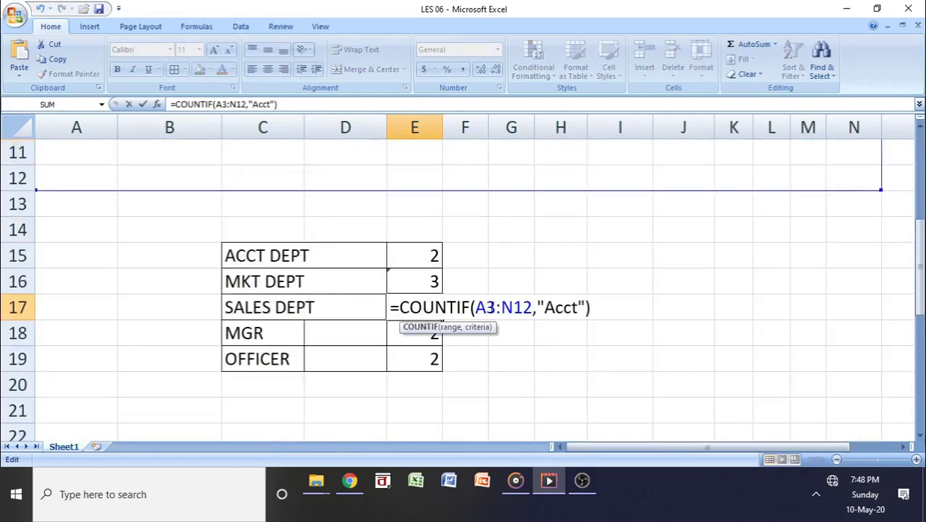
left_click(493, 310)
key("BackSpace")
type("1")
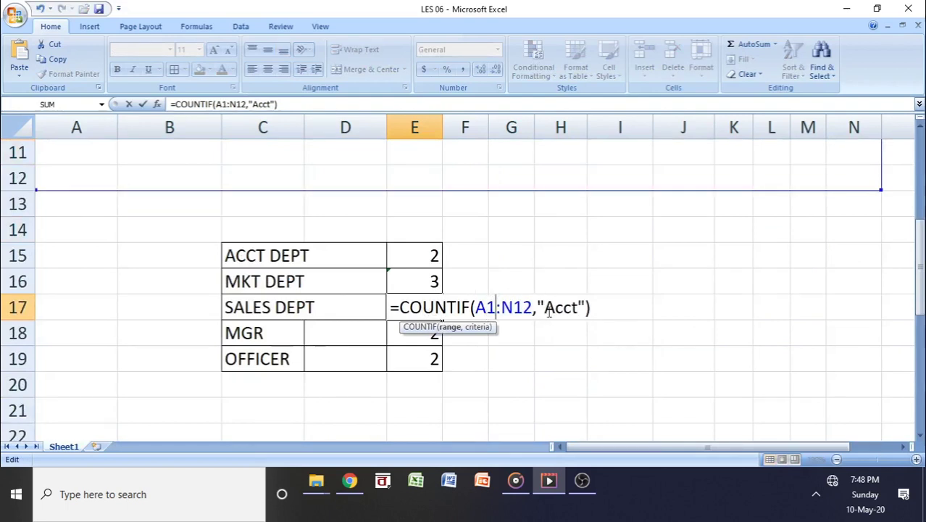
left_click(549, 308)
type("sales")
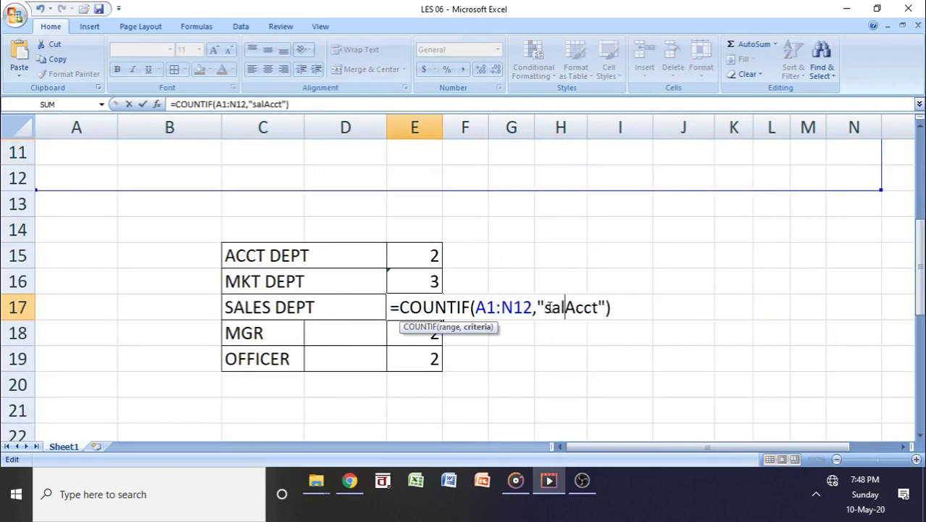
key("Delete")
key("Delete")
key("Delete")
key("Delete")
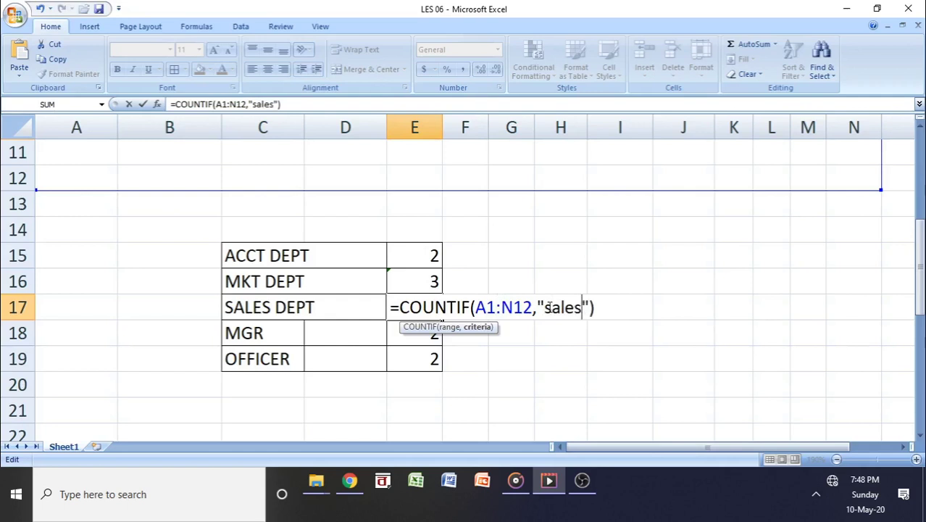
key("Return")
Change E18's MGR count to start its range at A1 and use the "mgr" criterion.
double_click(419, 336)
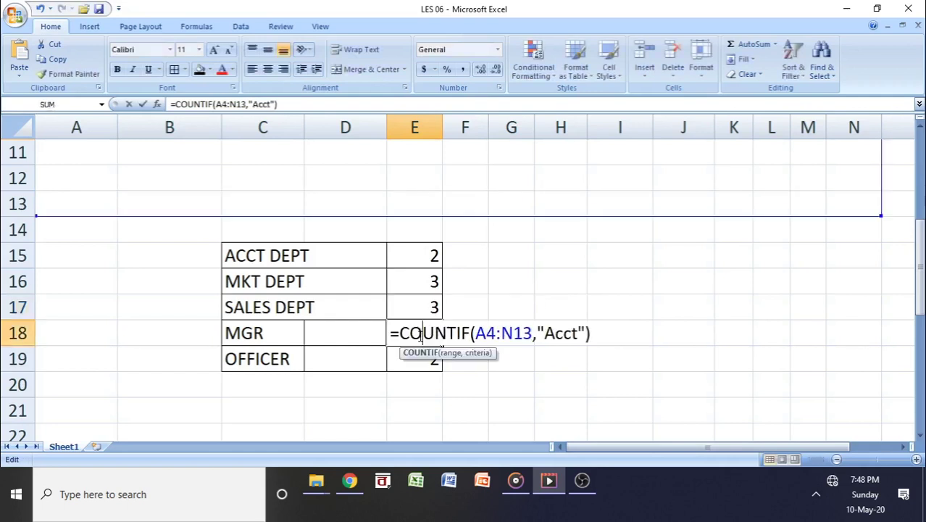
left_click(487, 334)
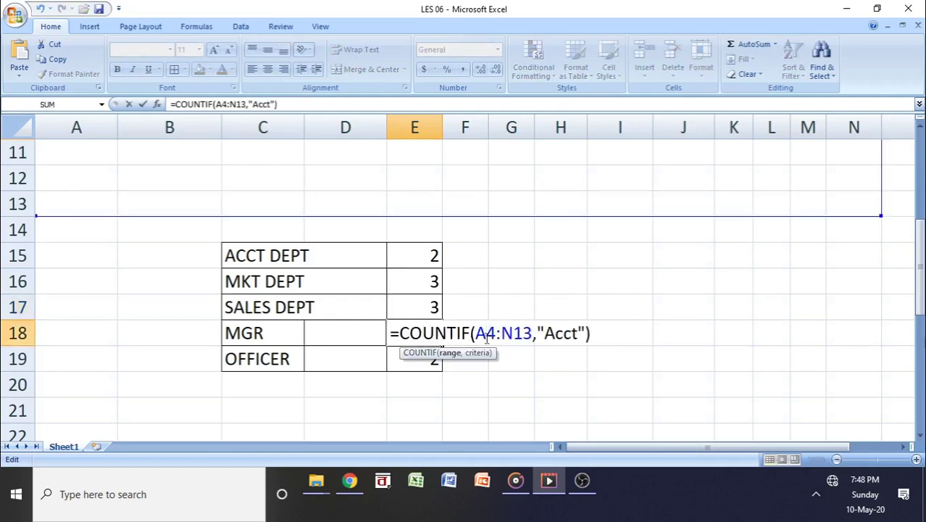
key("Delete")
type("1")
left_click(546, 335)
type("m")
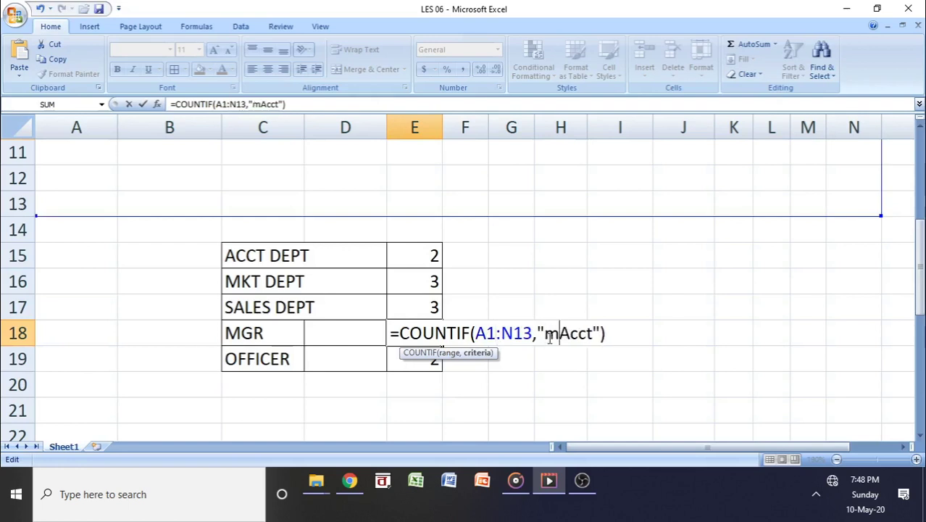
type("gr")
key("Delete")
key("Delete")
key("Delete")
key("Delete")
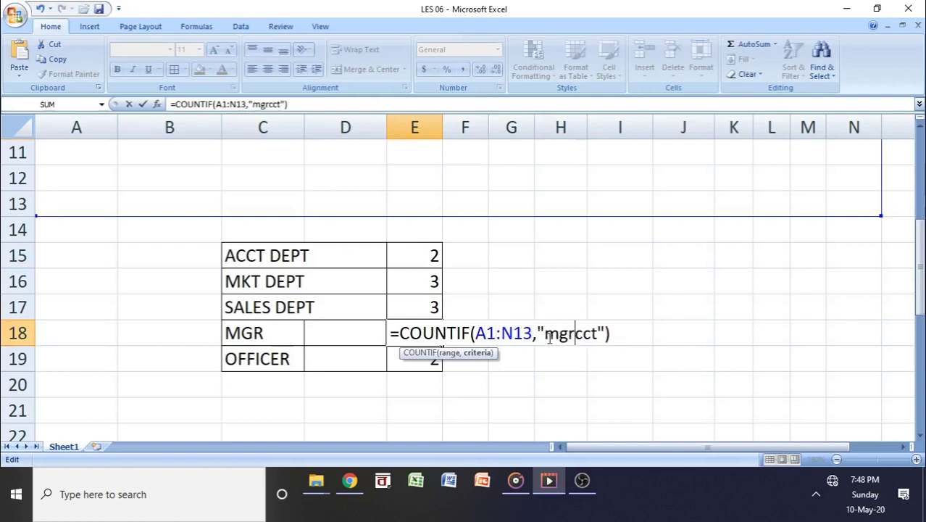
key("Return")
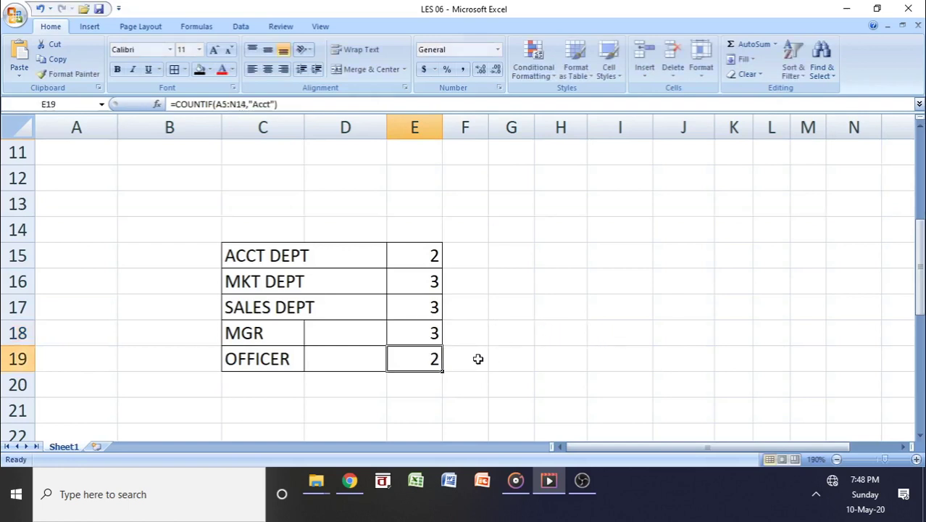
Change E19's OFFICER count to =COUNTIF(A1:N14,"officer"), returning 3.
double_click(411, 364)
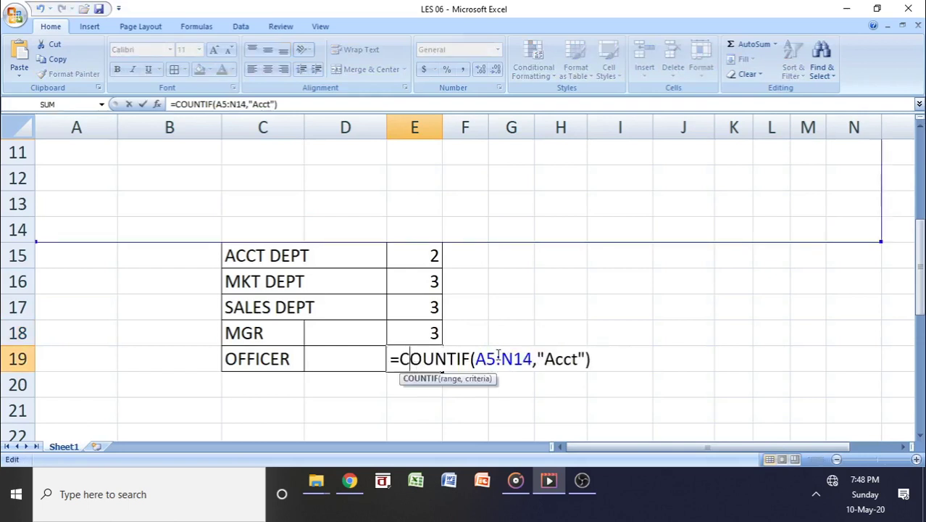
left_click(497, 357)
key("BackSpace")
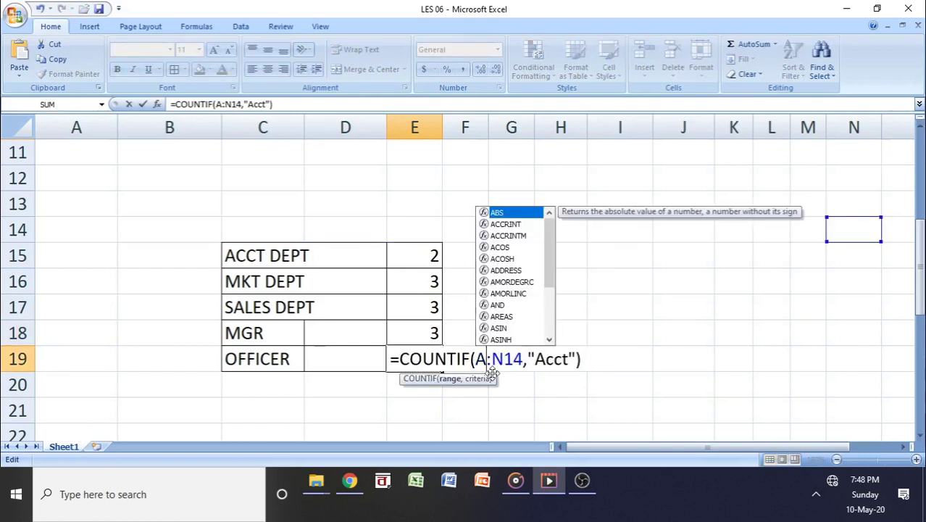
type("1")
left_click(545, 360)
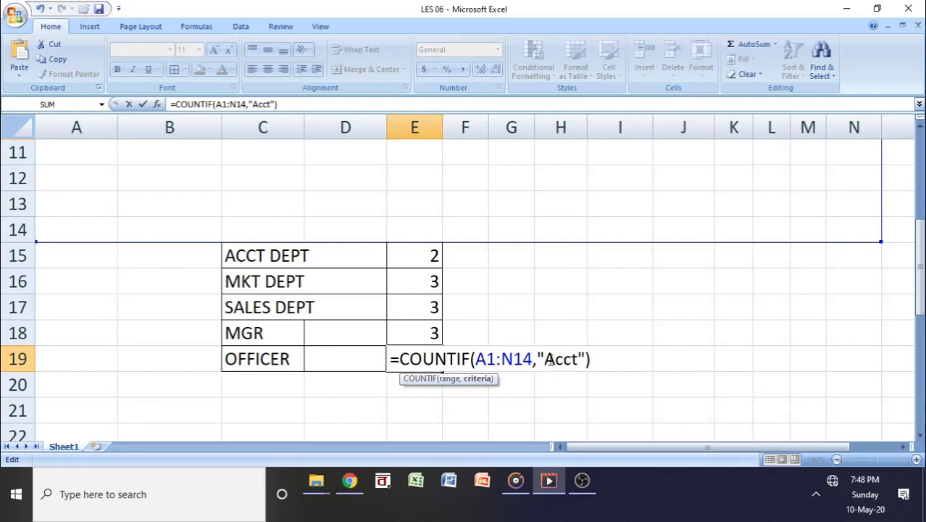
type("officer")
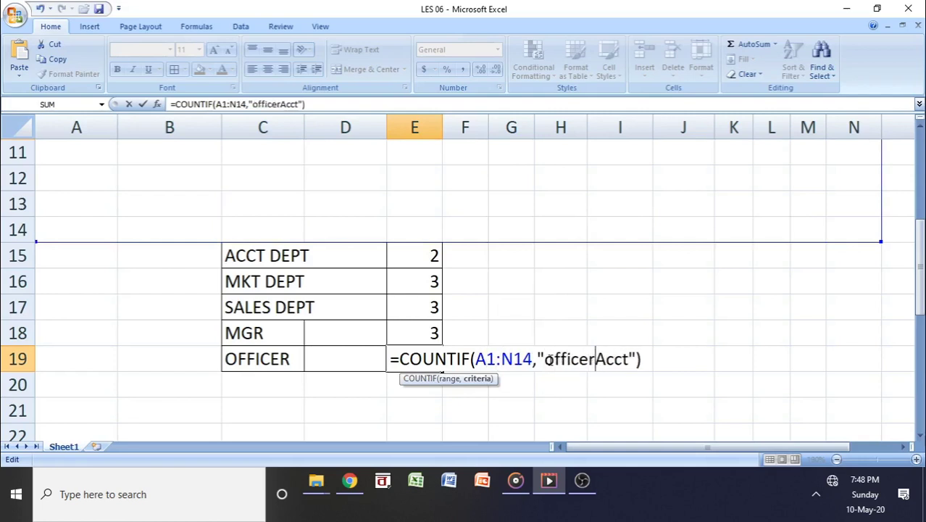
key("Delete")
key("Delete")
key("Delete")
key("Delete")
key("Return")
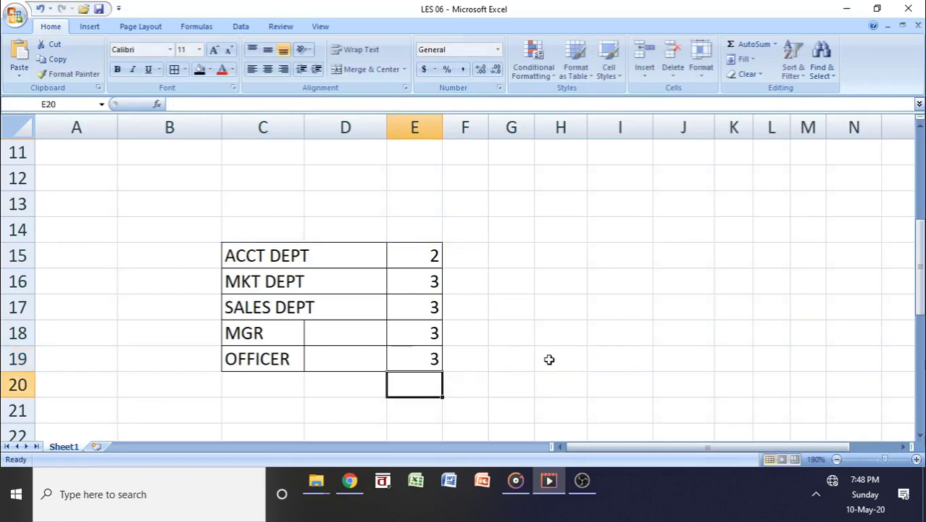
left_click(525, 364)
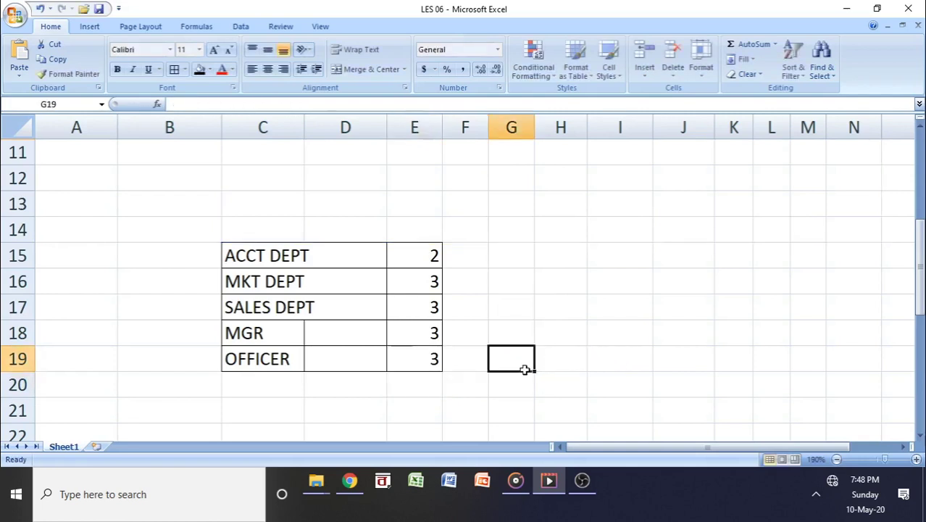
Select the empty cell beside the MGR count.
left_click(307, 341)
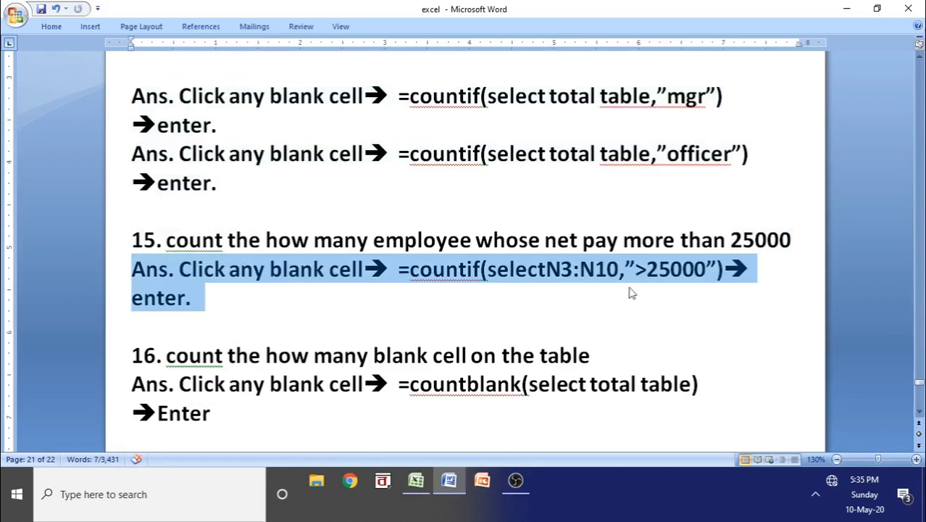
Highlight 'net pay' in question 15 of the notes in yellow.
left_click(340, 269)
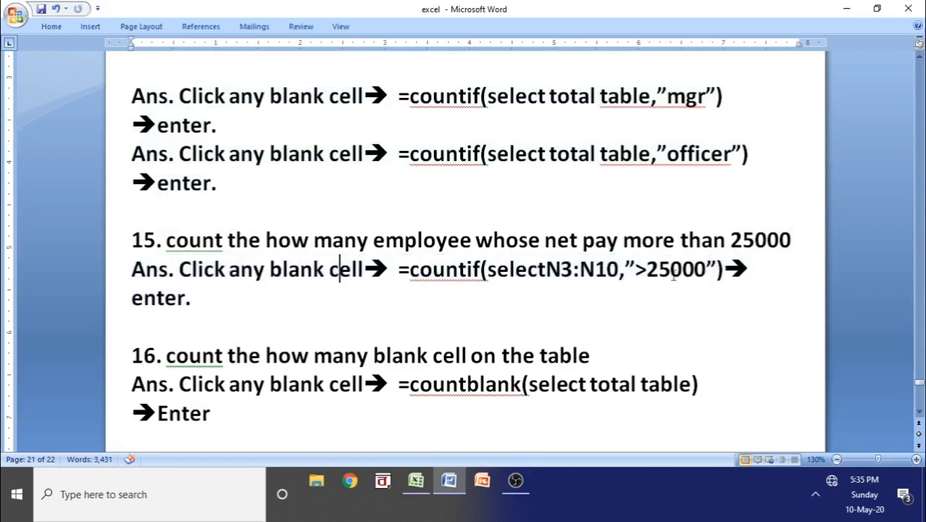
left_click_drag(622, 240, 556, 239)
right_click(559, 245)
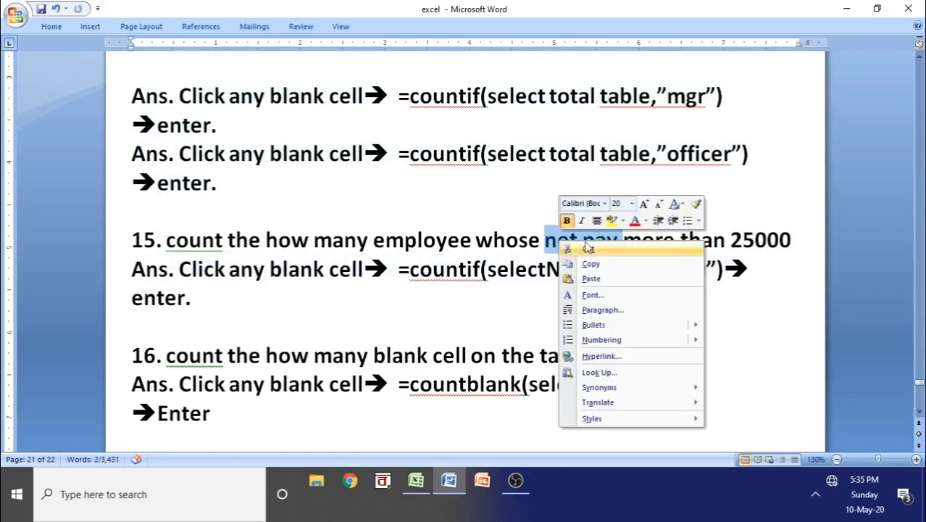
left_click(613, 218)
Highlight 'selectN3:N10' in yellow and return to the Excel salary sheet.
left_click(529, 270)
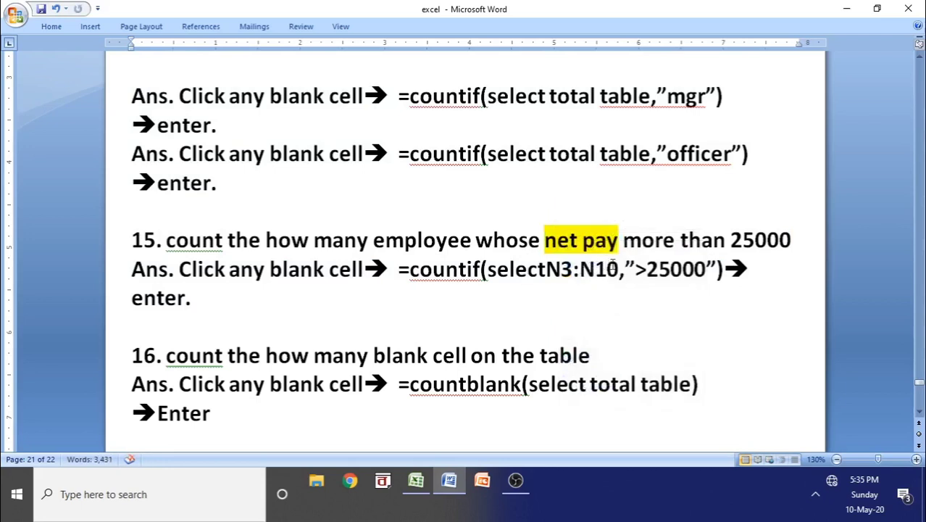
left_click_drag(620, 269, 552, 270)
right_click(557, 279)
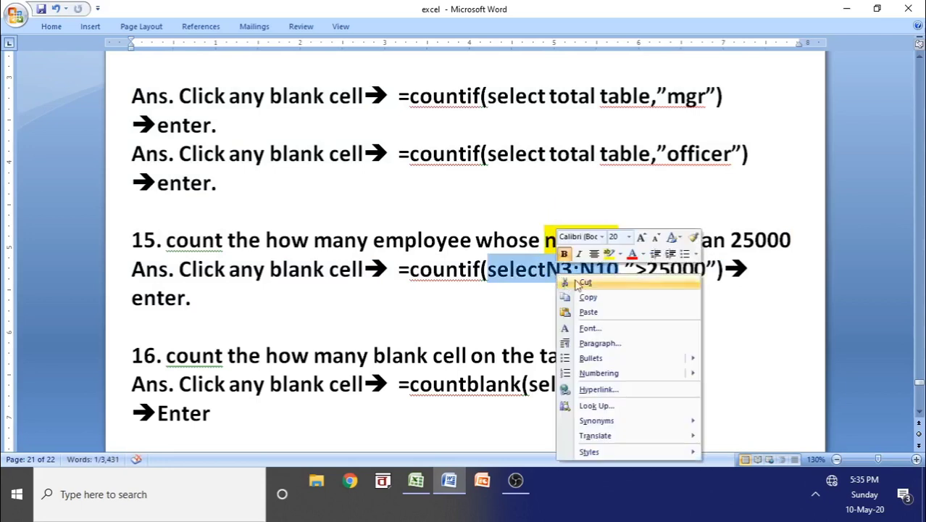
left_click(612, 252)
left_click(544, 313)
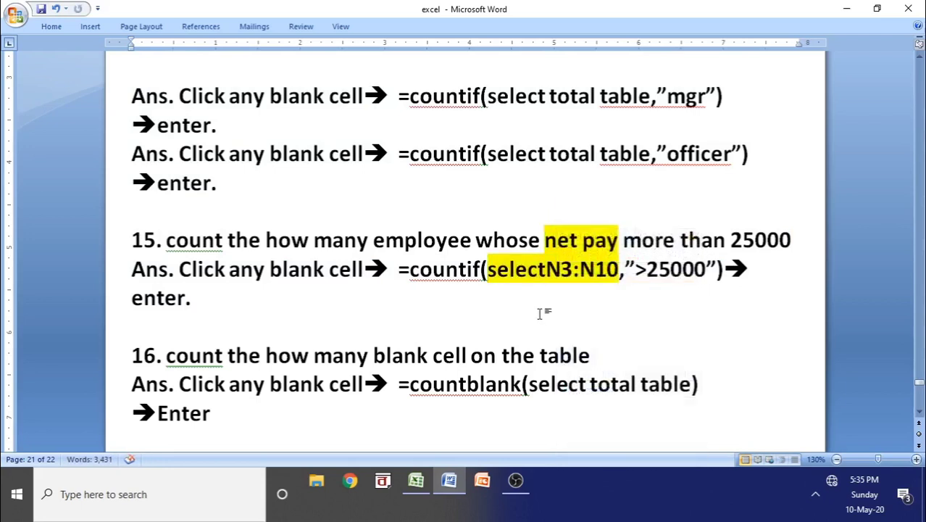
left_click(416, 481)
Enter the label 'net pay more 25000' in C20 and copy E19's COUNTIF formula into E20.
left_click(279, 397)
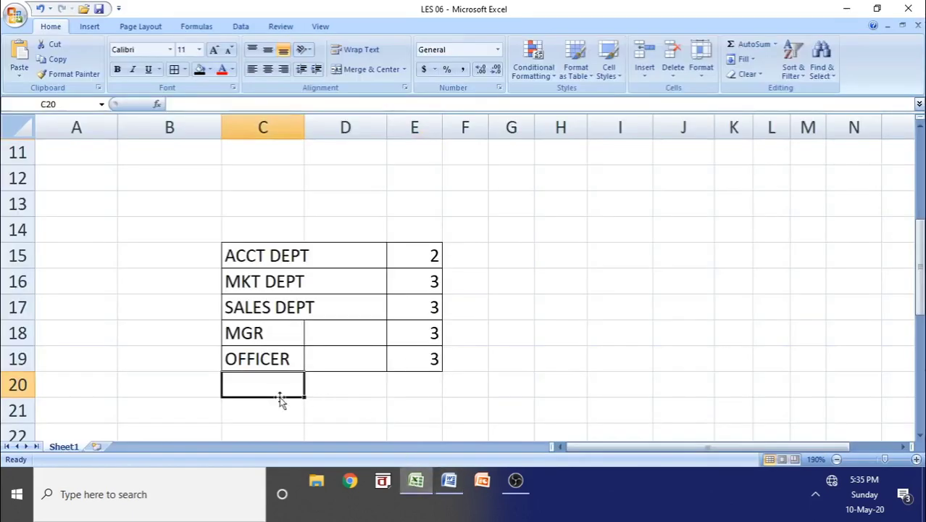
type("net pay more")
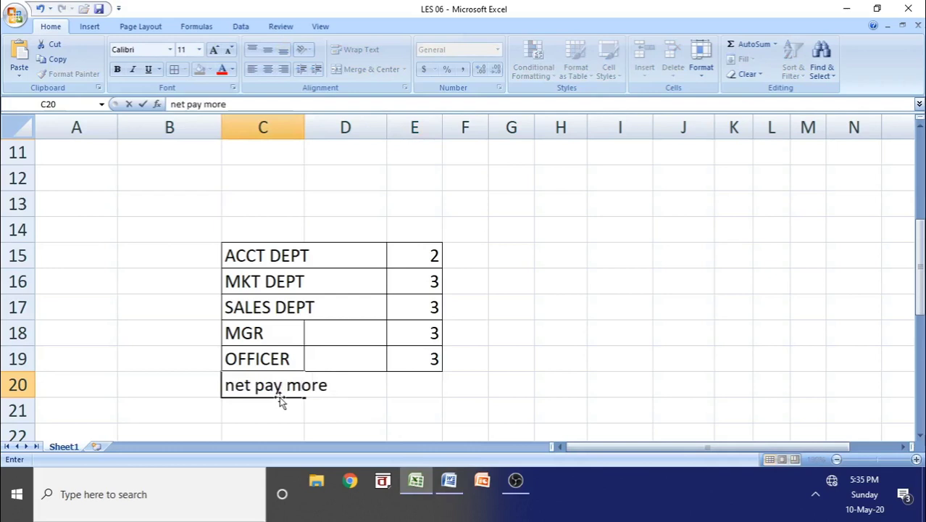
type(" 25000")
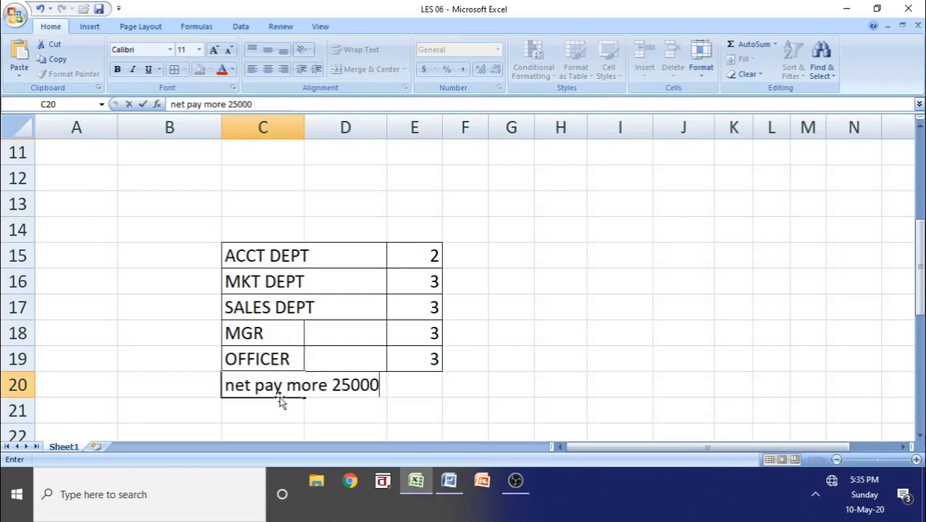
left_click(420, 377)
left_click(436, 360)
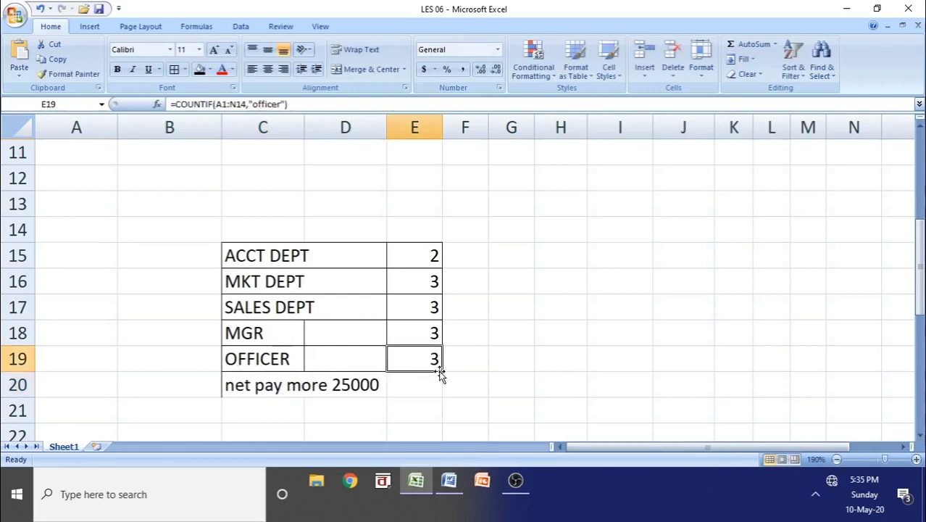
left_click_drag(440, 373, 444, 391)
Change E20's range to start at N1 and its criterion to ">25000".
double_click(435, 390)
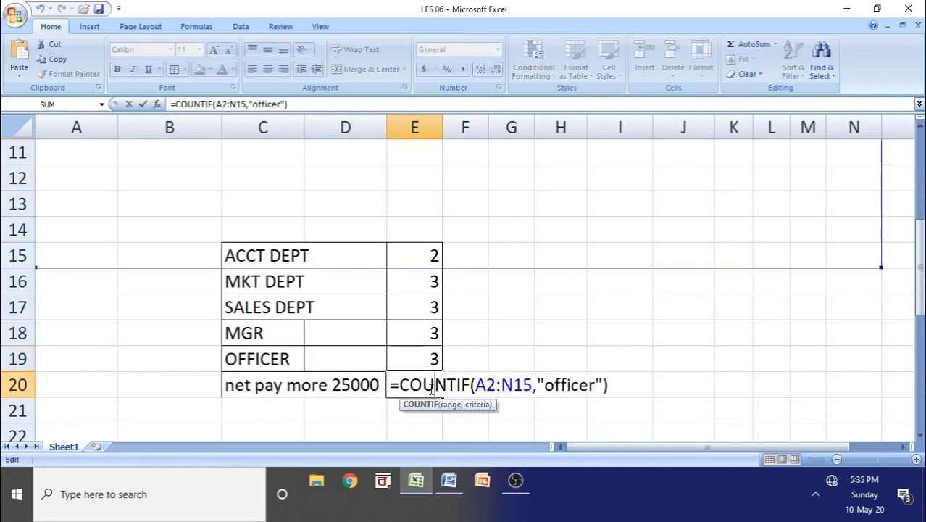
left_click(483, 385)
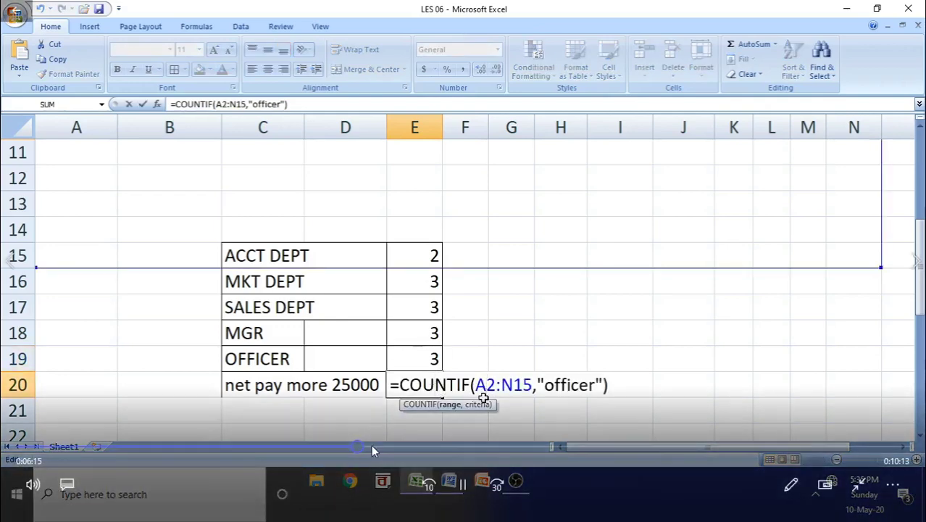
key("BackSpace")
type("n1")
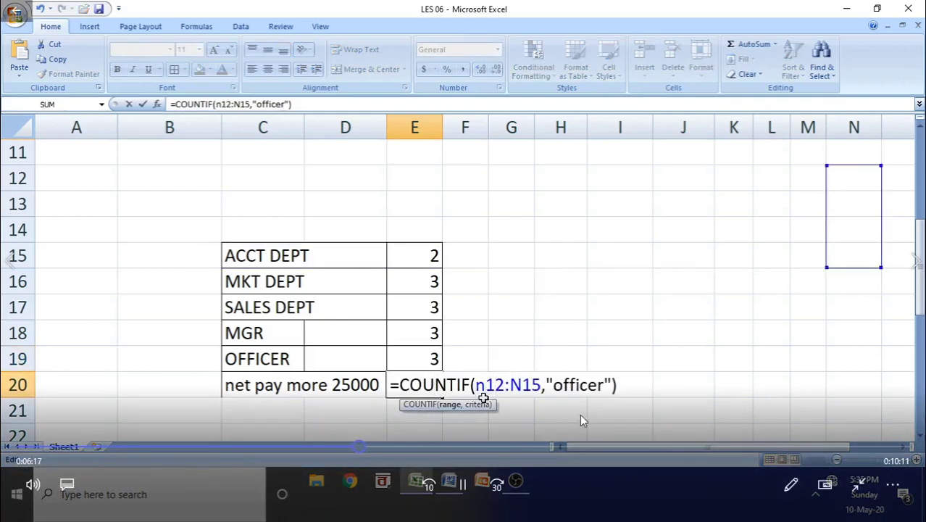
key("Delete")
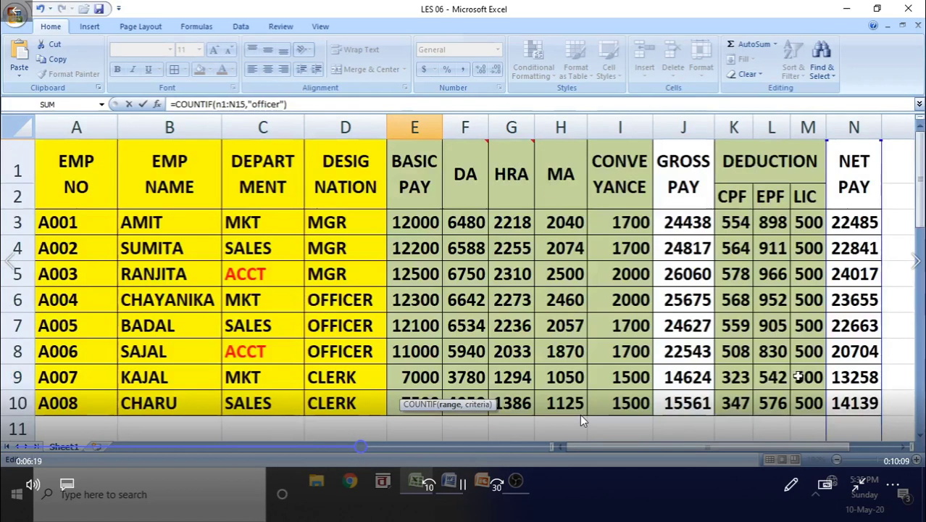
scroll(733, 397, "up", 4)
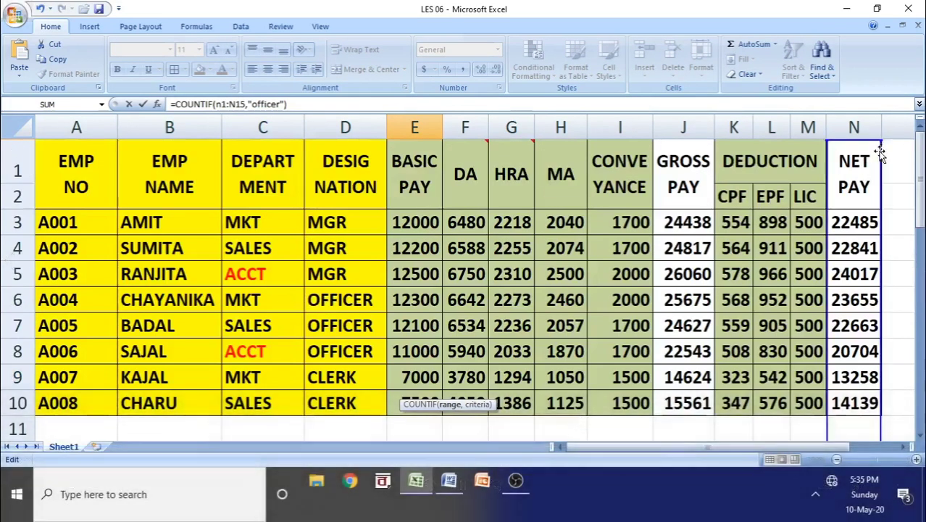
scroll(877, 217, "down", 5)
scroll(855, 234, "up", 2)
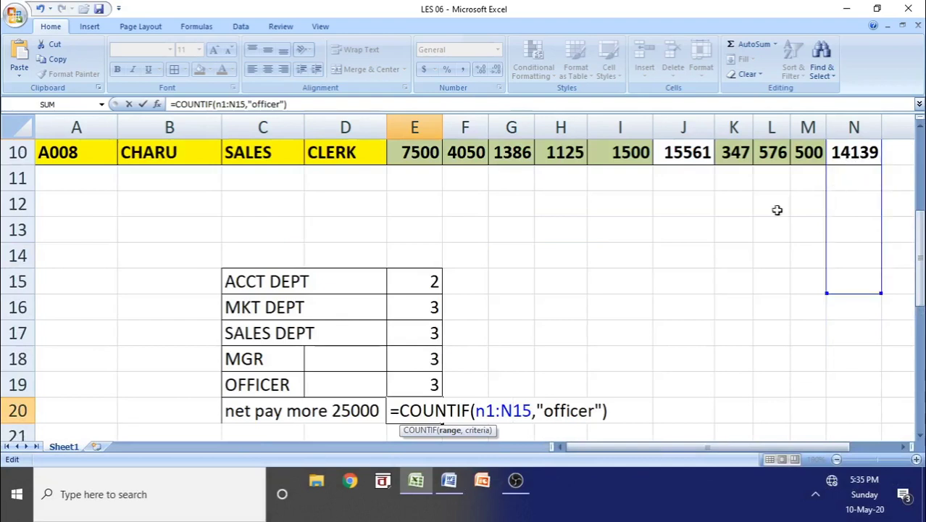
scroll(584, 314, "down", 1)
left_click_drag(545, 333, 595, 333)
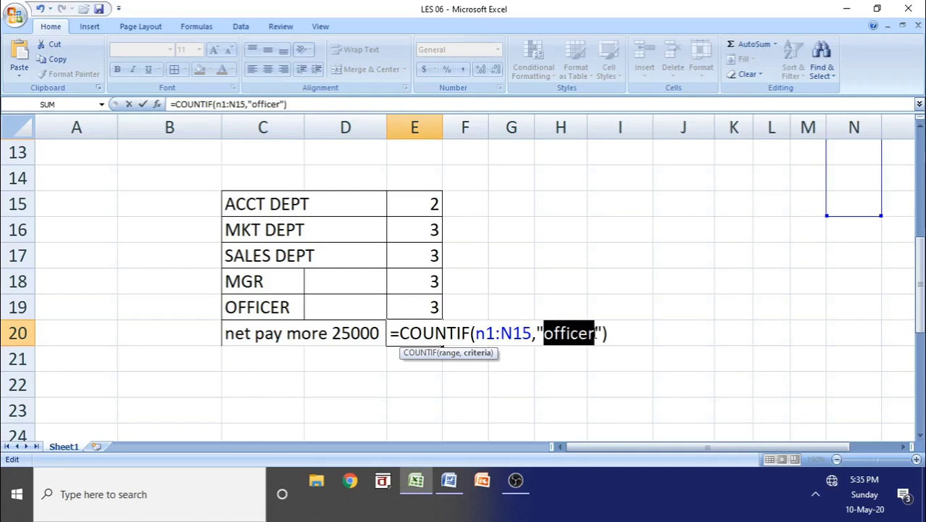
type(">25000")
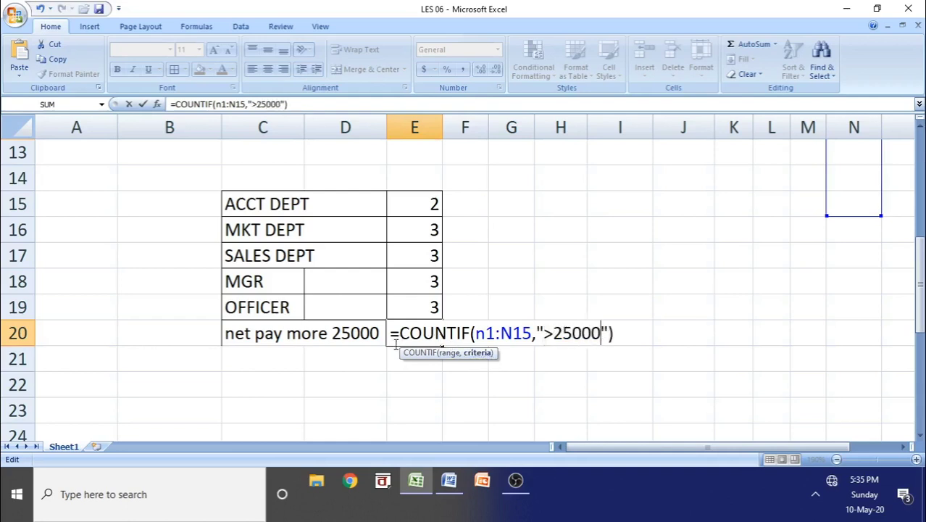
Capitalise the range to N1 and lower the threshold, giving =COUNTIF(N1:N15,">24000").
left_click_drag(486, 334, 514, 334)
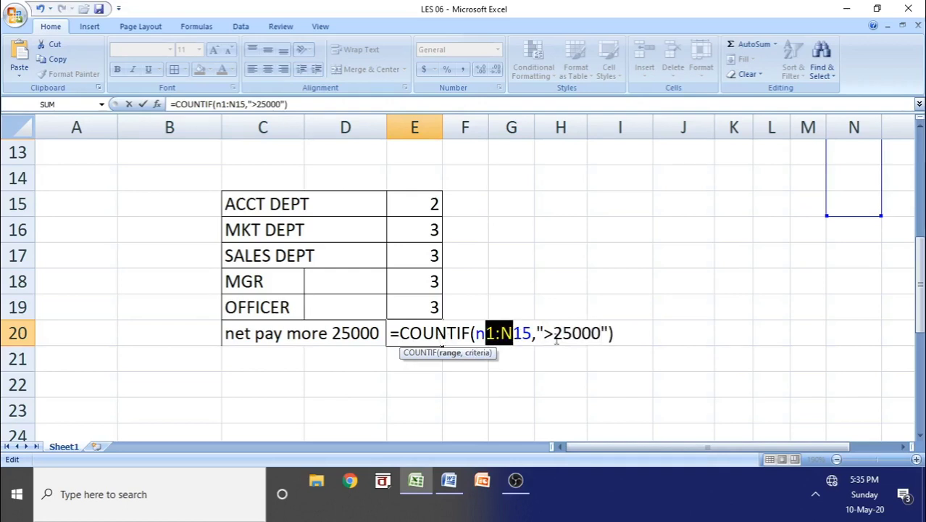
left_click(479, 333)
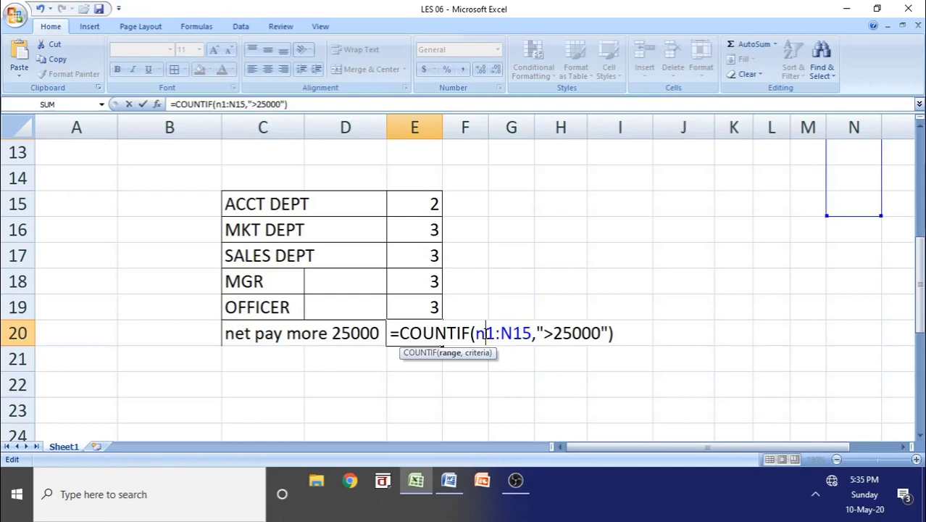
left_click(482, 332)
key("BackSpace")
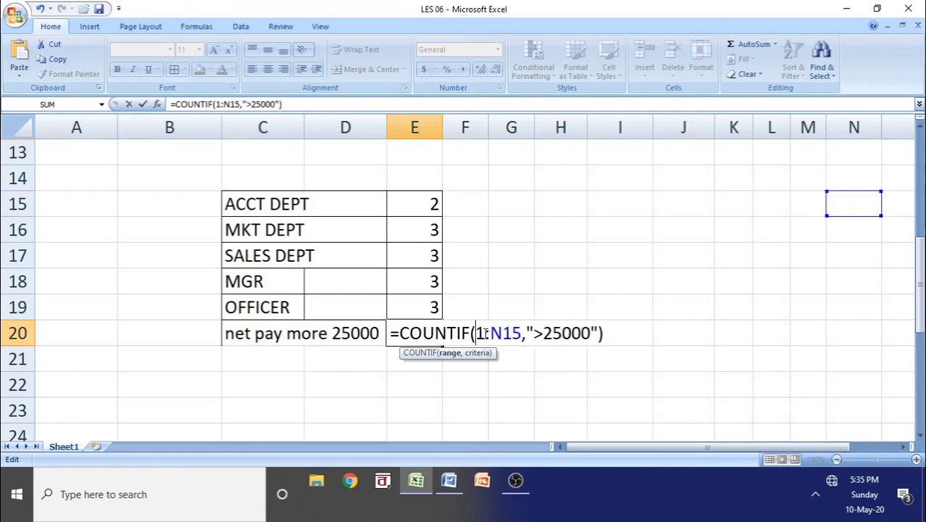
type("N")
left_click(531, 333)
left_click(598, 332)
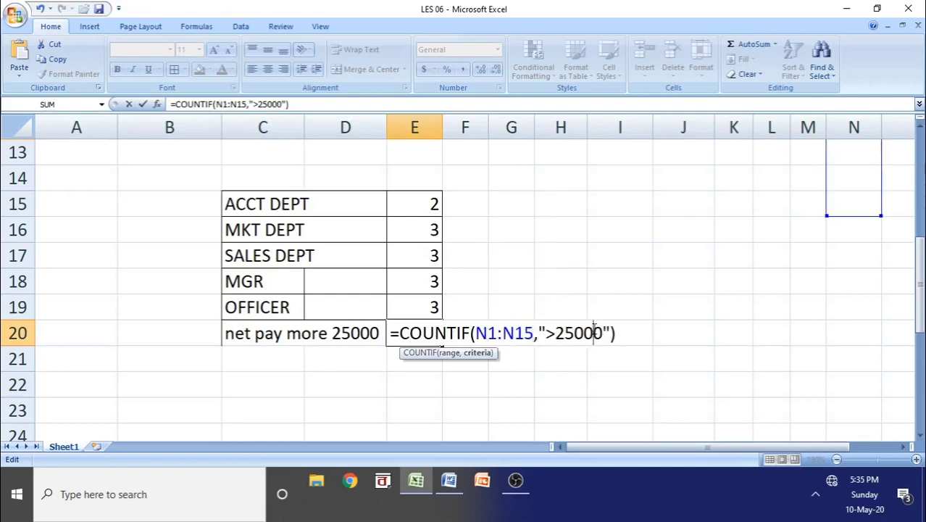
scroll(774, 353, "up", 4)
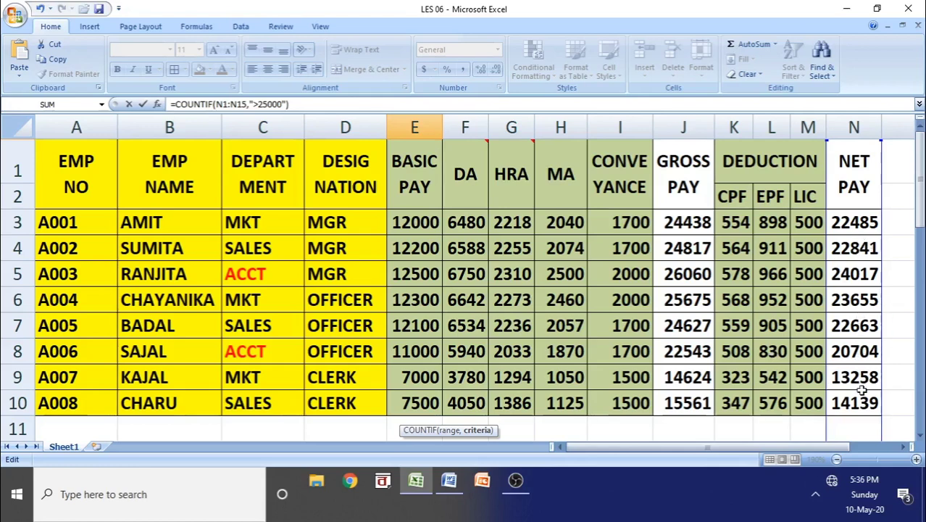
scroll(734, 316, "down", 3)
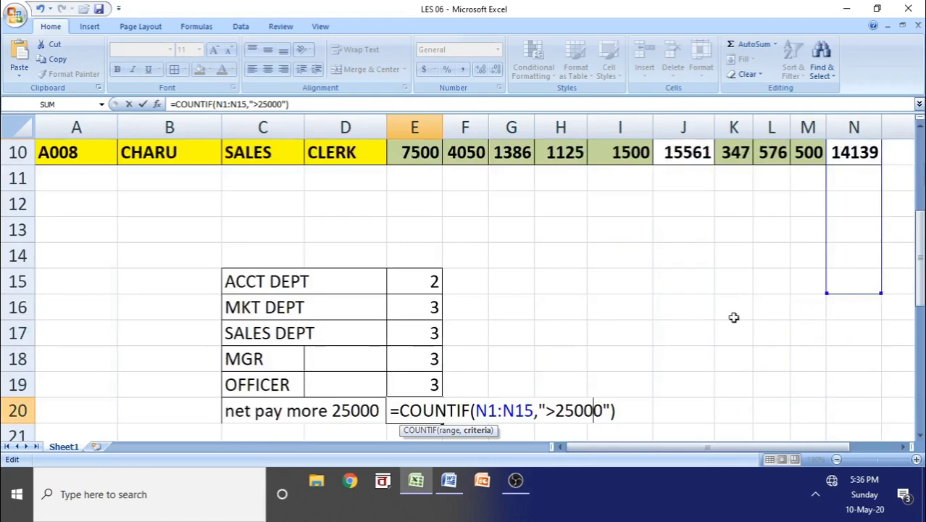
key("Delete")
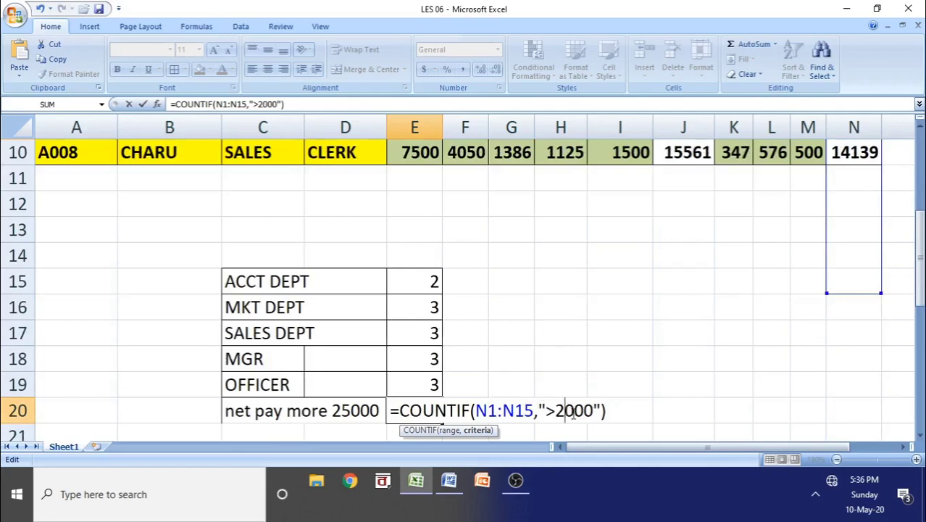
type("4")
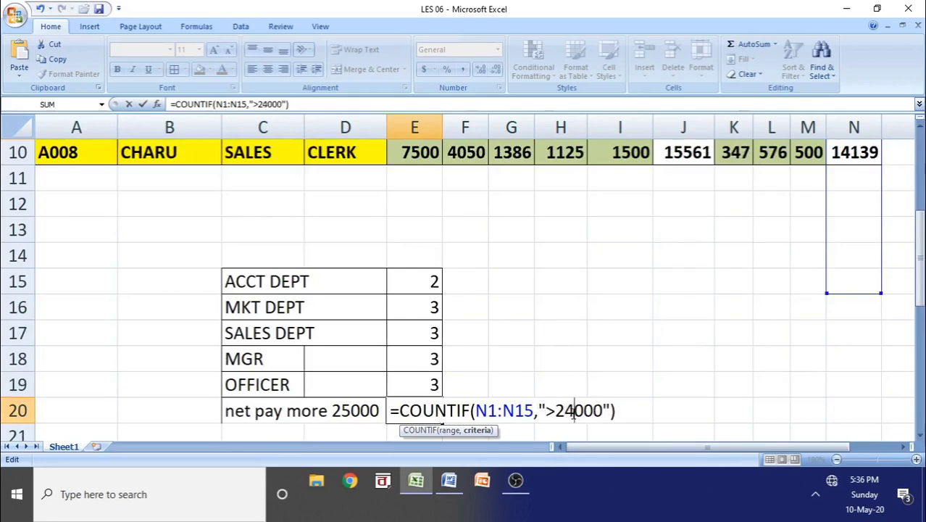
scroll(838, 416, "up", 3)
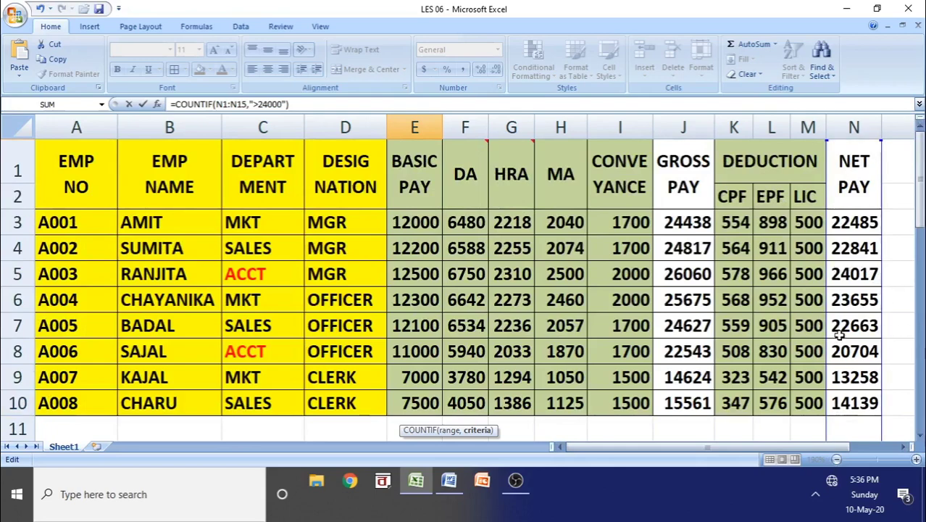
key("Return")
scroll(695, 399, "down", 1)
left_click(428, 304)
Colour the 24017 net pay red.
scroll(599, 347, "up", 4)
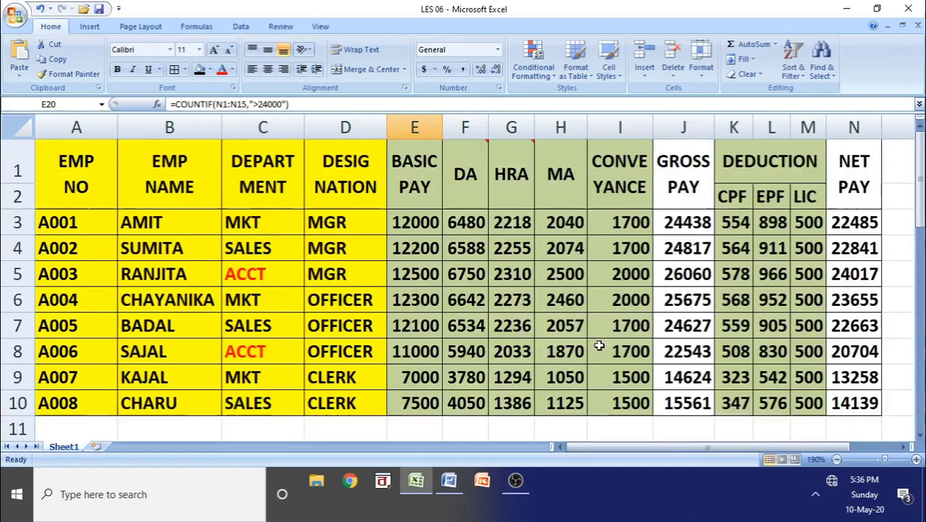
left_click(835, 280)
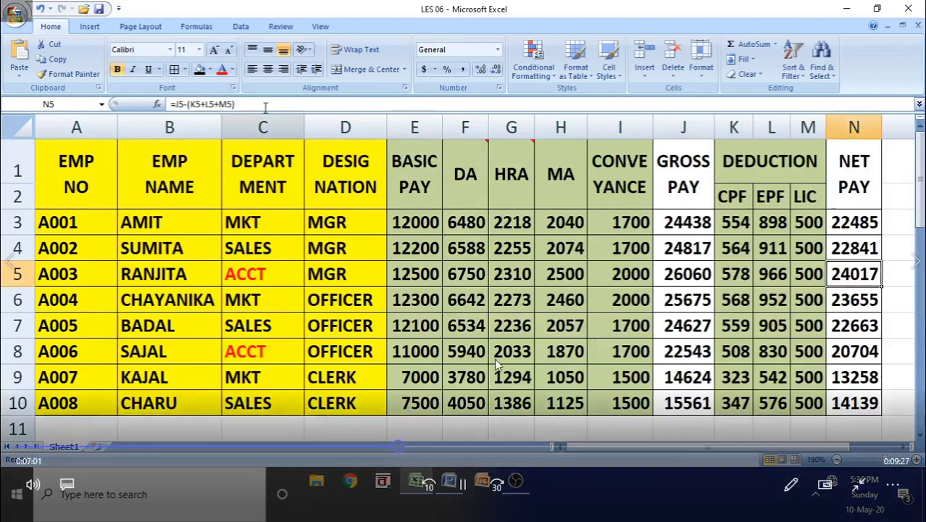
left_click(223, 69)
left_click(736, 299)
scroll(736, 299, "down", 3)
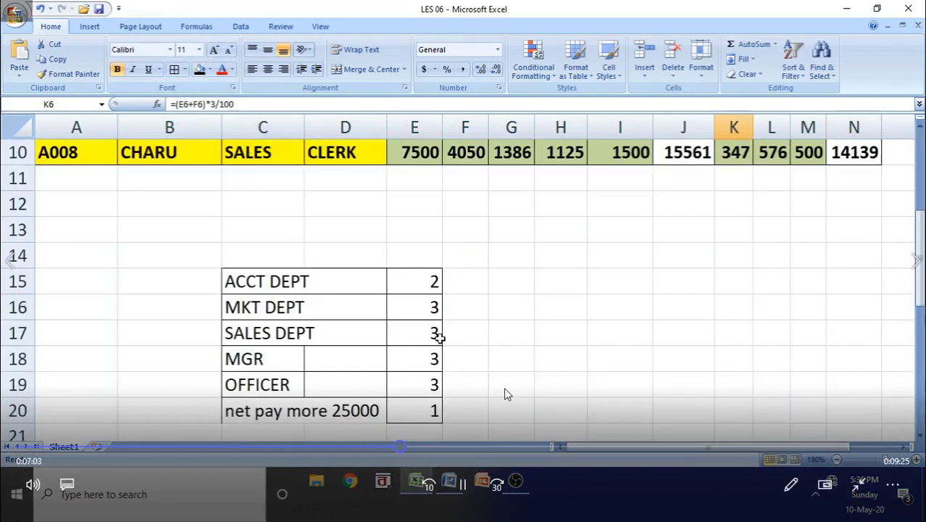
Change E20's criterion to ">23000" so the net pay count shows 2.
double_click(435, 410)
left_click(564, 411)
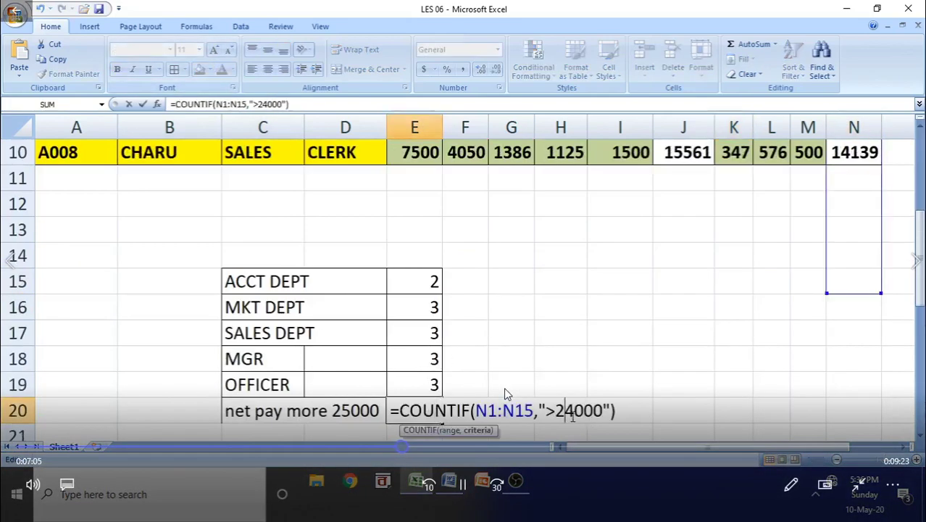
key("Delete")
type("3")
key("Return")
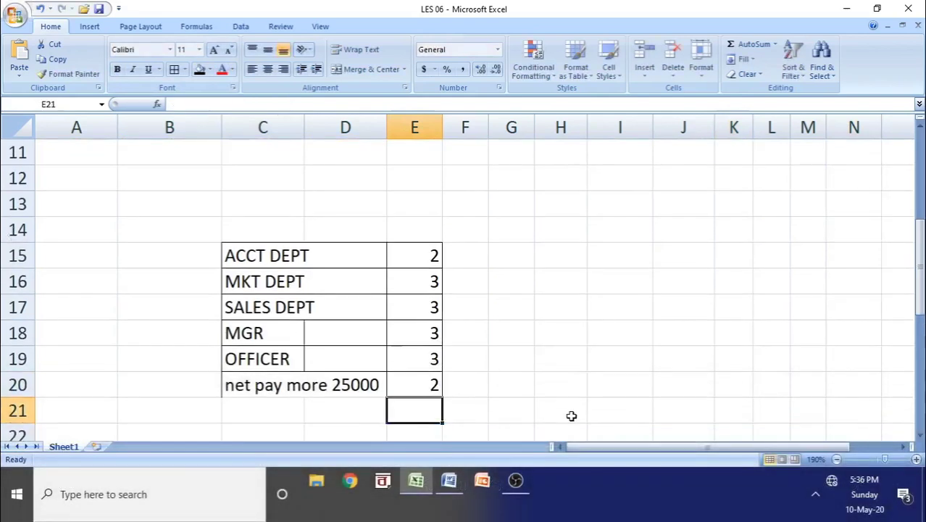
scroll(570, 413, "up", 3)
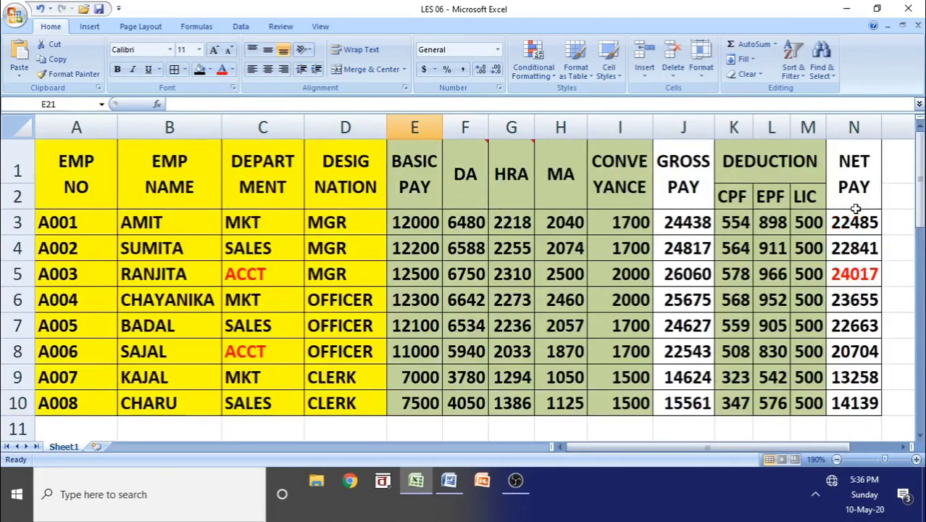
Make the net pays in N5:N6 (24017 and 23655) red.
left_click(844, 293)
left_click(845, 274)
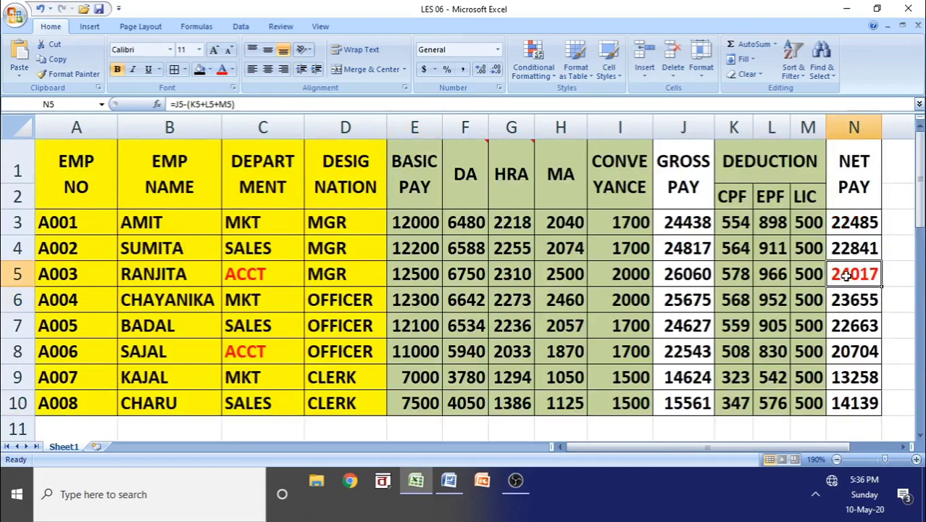
key("shift+Down")
left_click(223, 71)
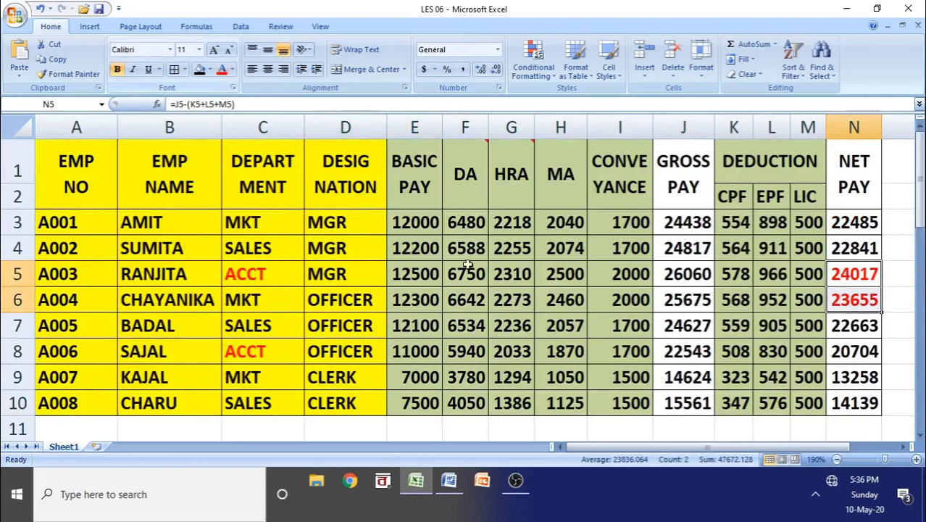
left_click(720, 343)
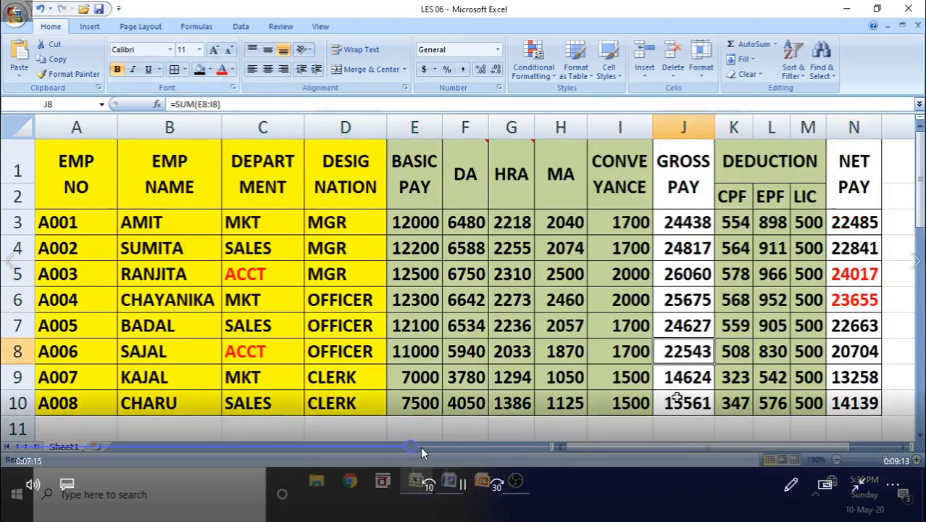
left_click(421, 447)
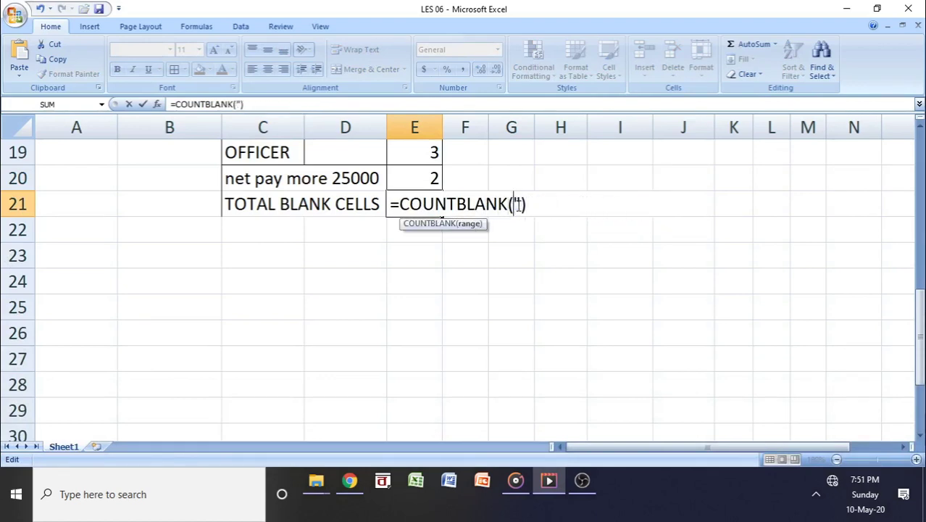
Finish E21 as =COUNTBLANK(A1:N10) over the salary table, returning 13 blank cells.
key("Delete")
scroll(550, 229, "up", 6)
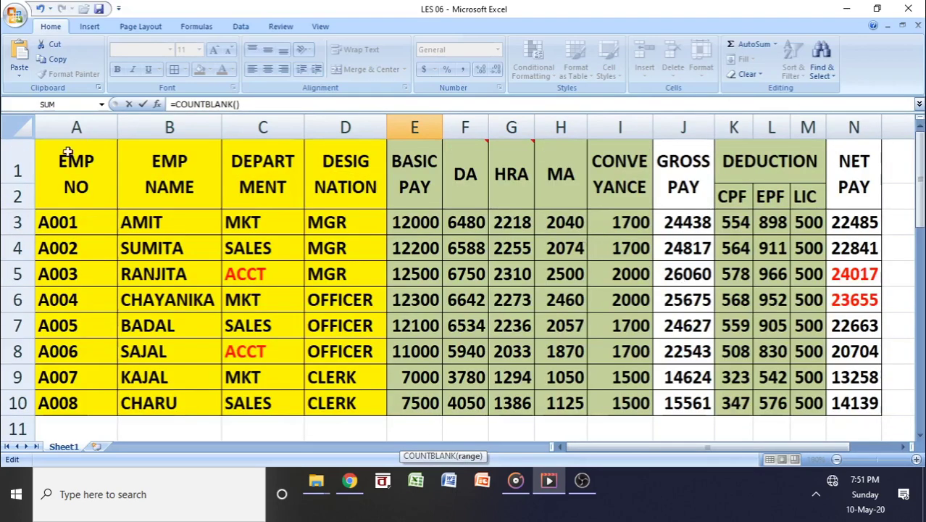
left_click_drag(67, 151, 864, 410)
scroll(734, 345, "down", 2)
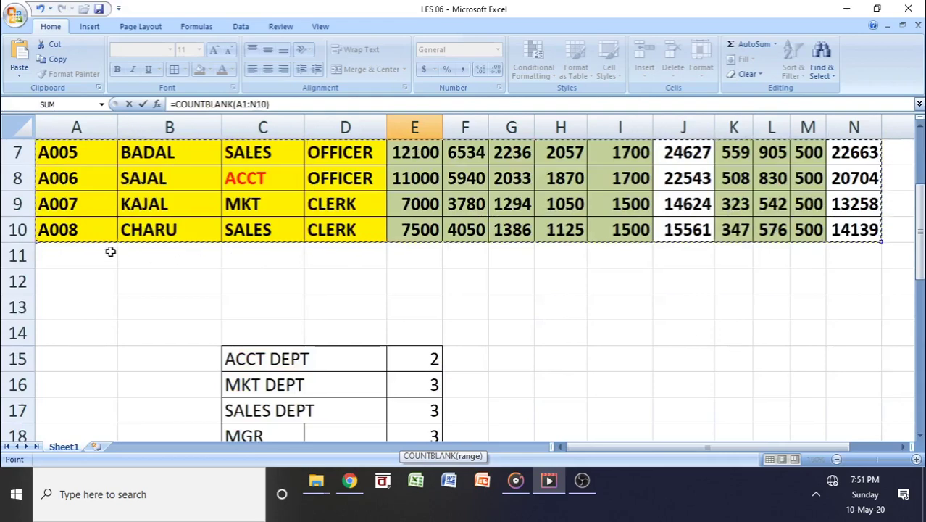
scroll(906, 305, "up", 2)
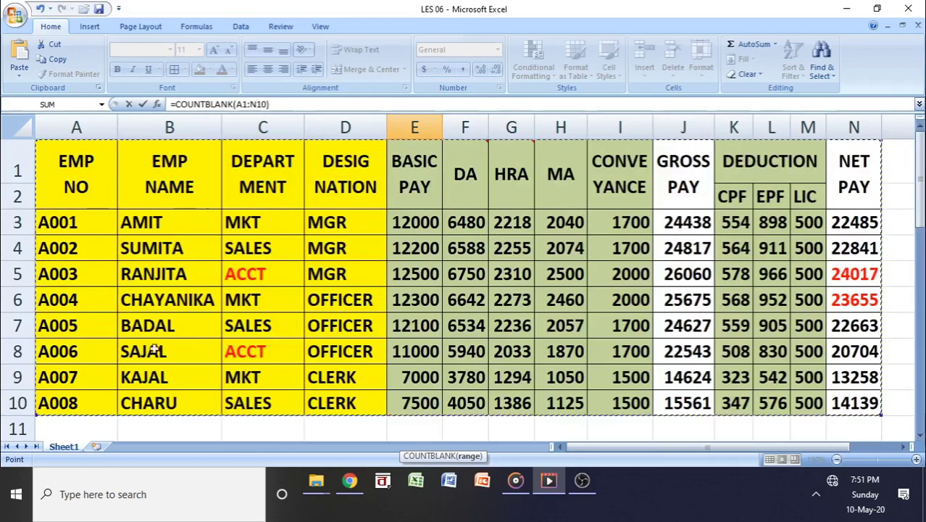
scroll(476, 379, "down", 5)
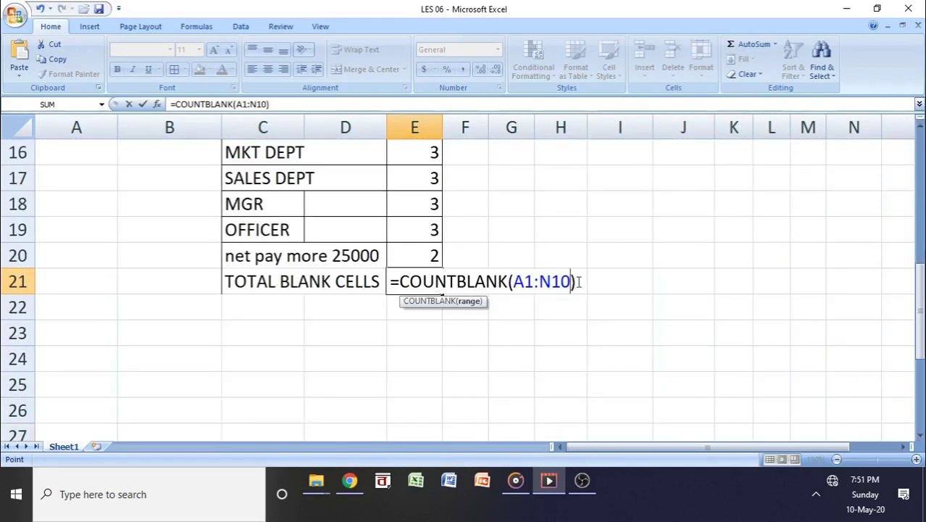
left_click(580, 282)
scroll(565, 306, "up", 5)
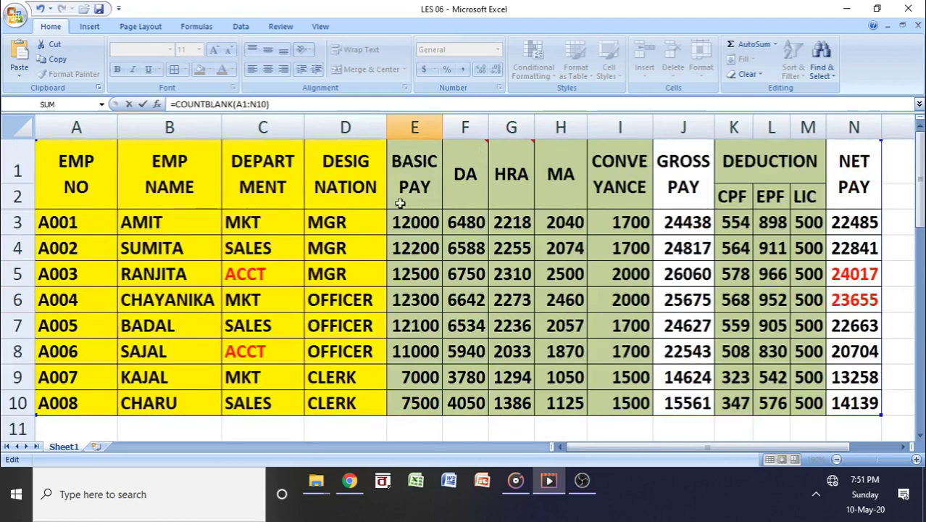
scroll(662, 326, "down", 5)
scroll(507, 413, "up", 5)
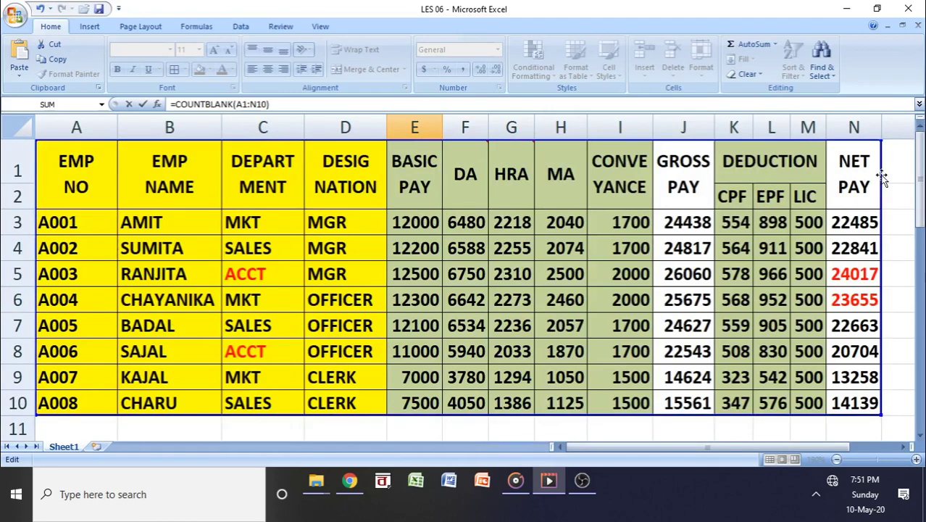
scroll(527, 306, "down", 3)
key("Return")
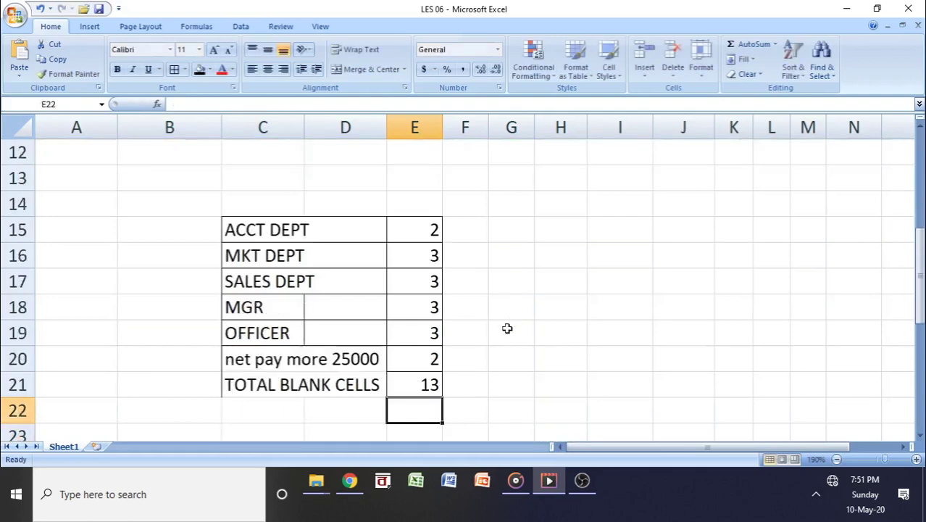
Test the blank count by deleting CHARU in B10, then restore it with undo.
left_click(420, 385)
scroll(416, 399, "up", 2)
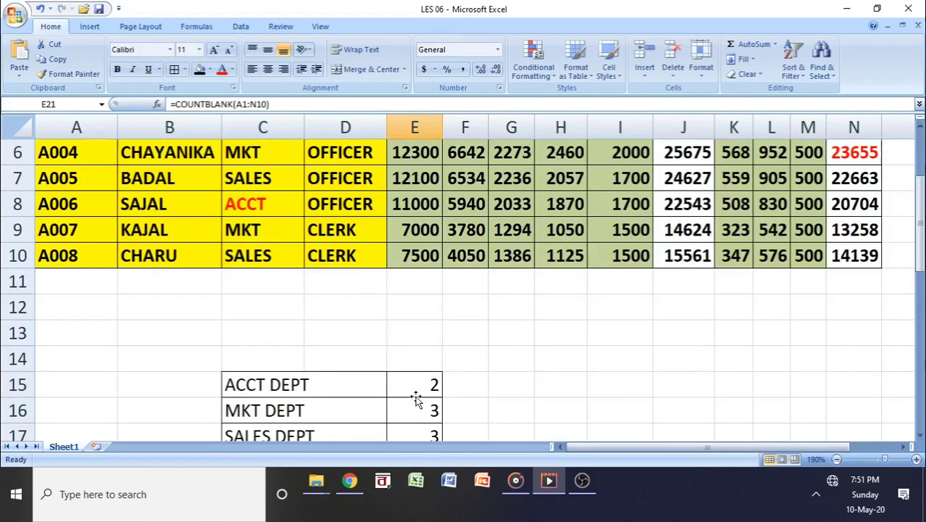
scroll(418, 400, "down", 2)
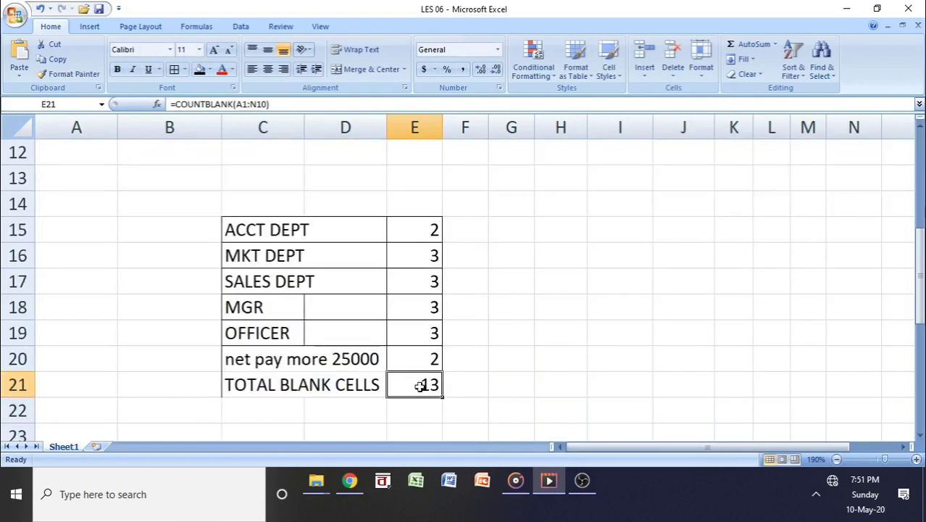
scroll(203, 284, "up", 2)
left_click(190, 261)
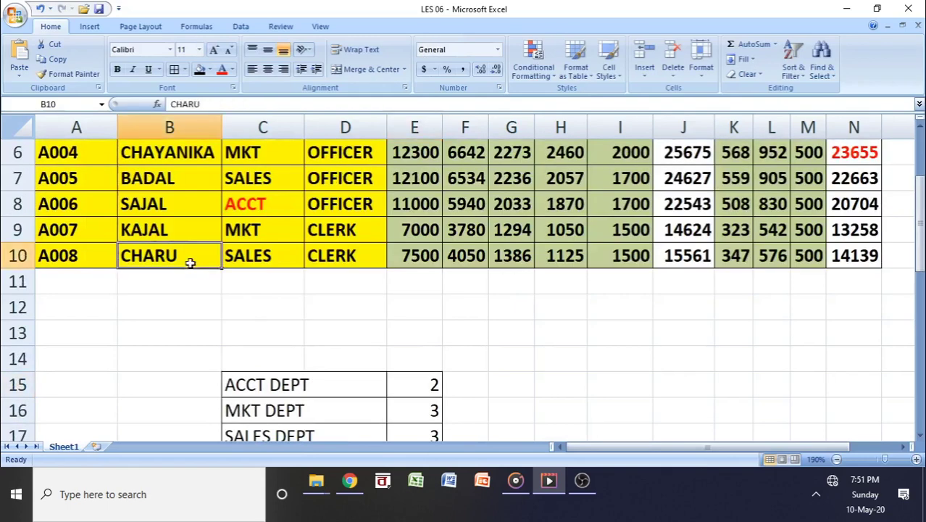
key("Delete")
scroll(457, 396, "down", 5)
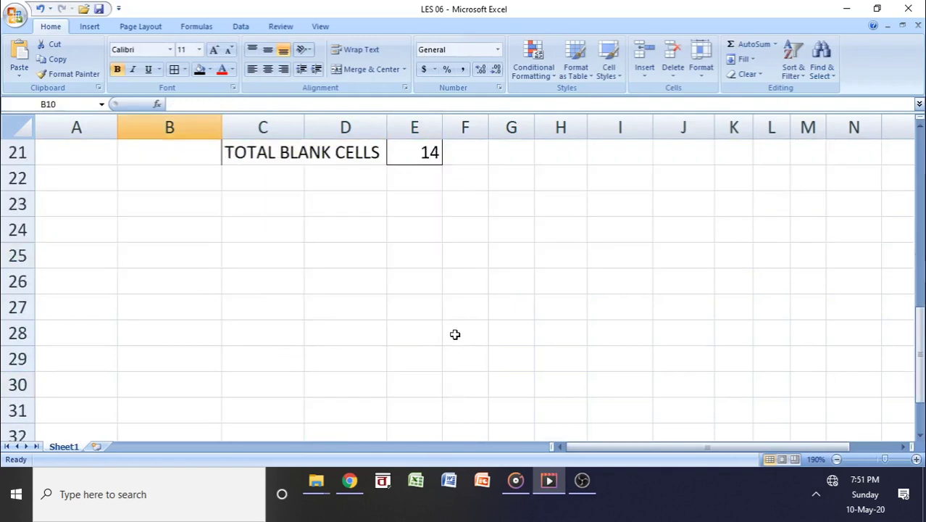
scroll(455, 334, "up", 4)
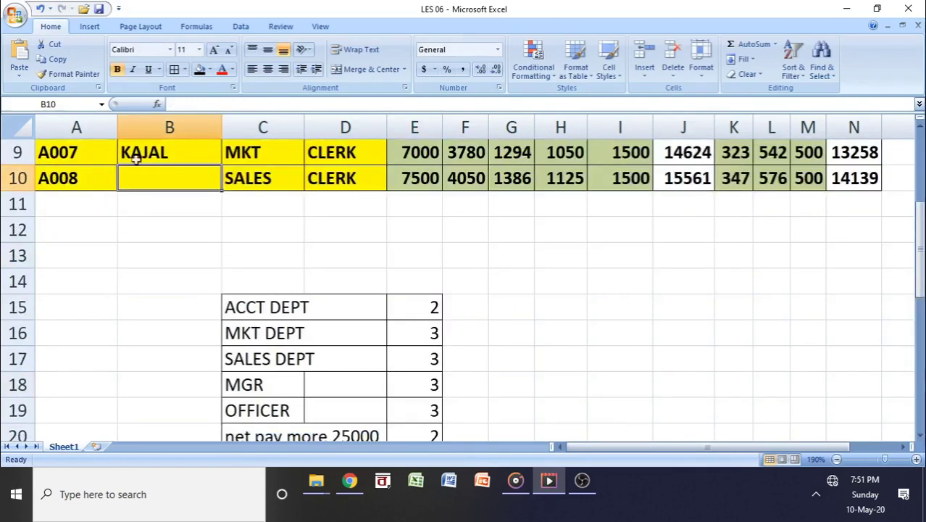
key("ctrl+z")
Select the count table C15:E21 for bolding.
scroll(240, 240, "down", 5)
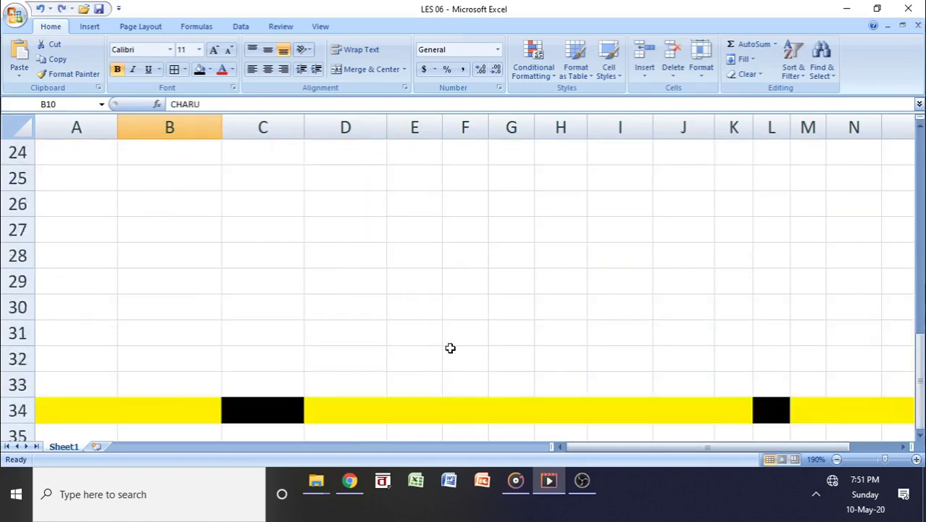
scroll(451, 348, "up", 5)
scroll(449, 345, "down", 2)
mouse_move(411, 303)
left_mouse_down()
mouse_move(300, 153)
mouse_move(290, 153)
left_mouse_up()
Make the count table bold, then check the COUNTBLANK formula in E21.
left_click(116, 70)
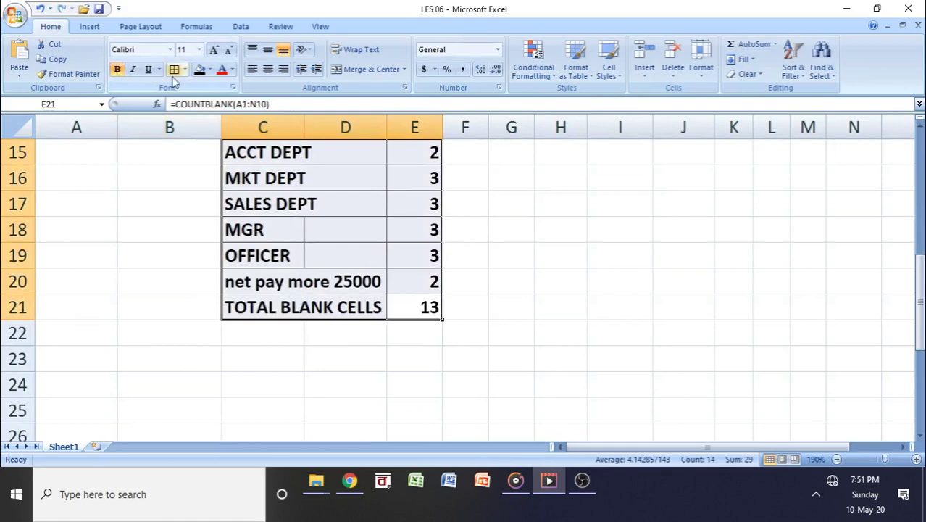
left_click(406, 254)
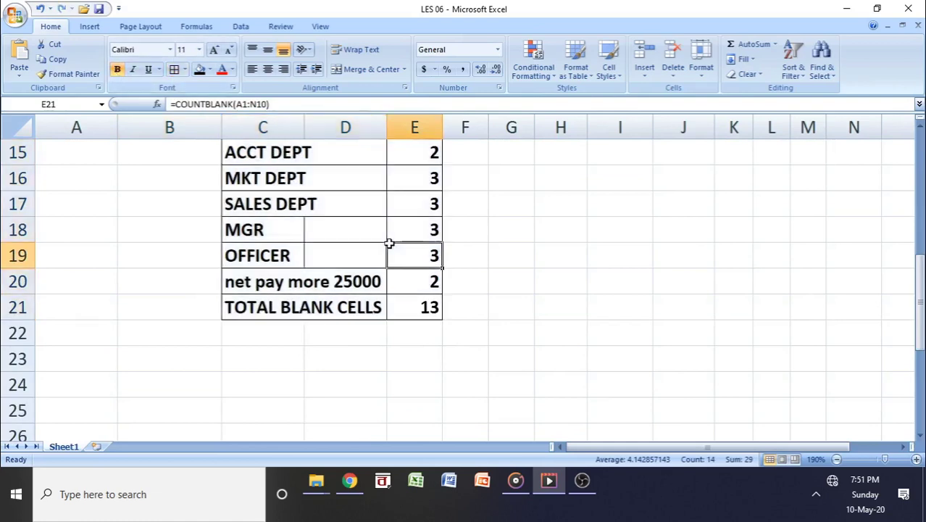
left_click(414, 314)
scroll(423, 331, "up", 5)
Inspect row 2 of the salary sheet, then return to the Word exercise notes.
left_click(21, 197)
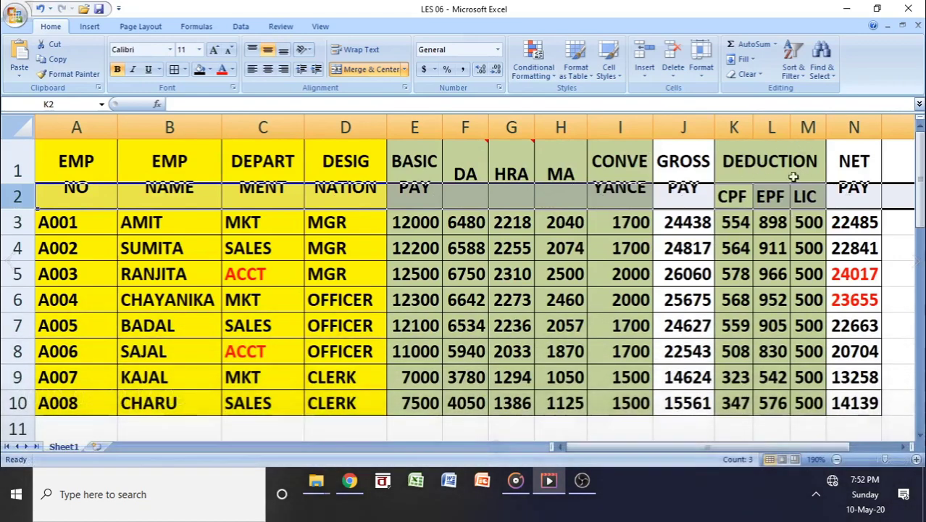
left_click(565, 203)
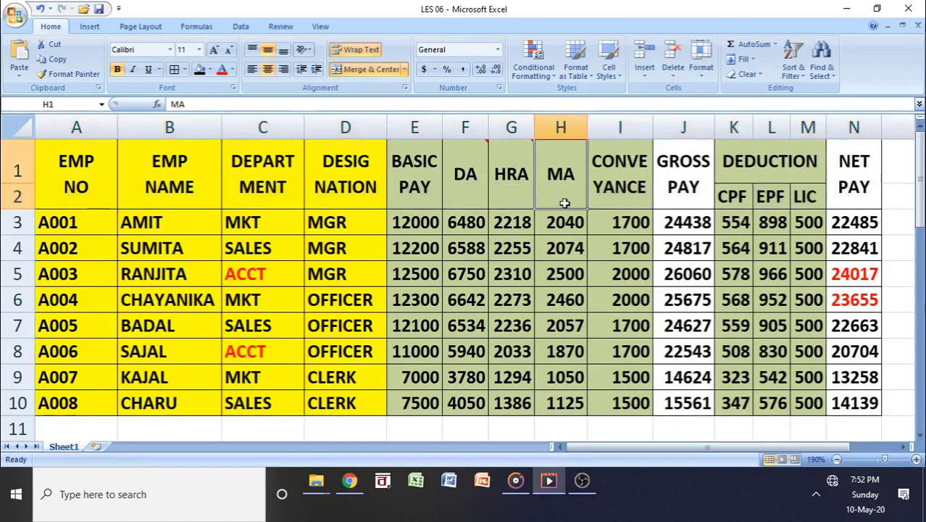
scroll(565, 203, "down", 8)
scroll(565, 203, "up", 2)
left_click(449, 480)
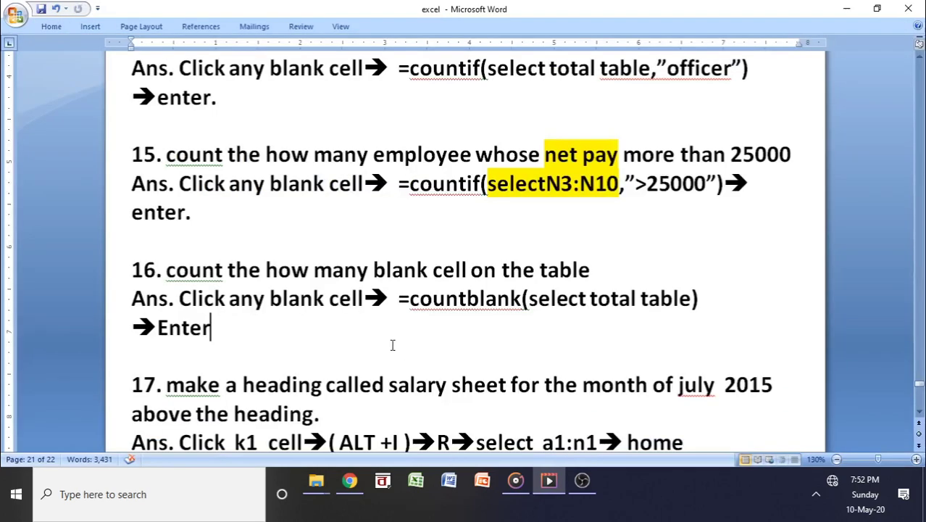